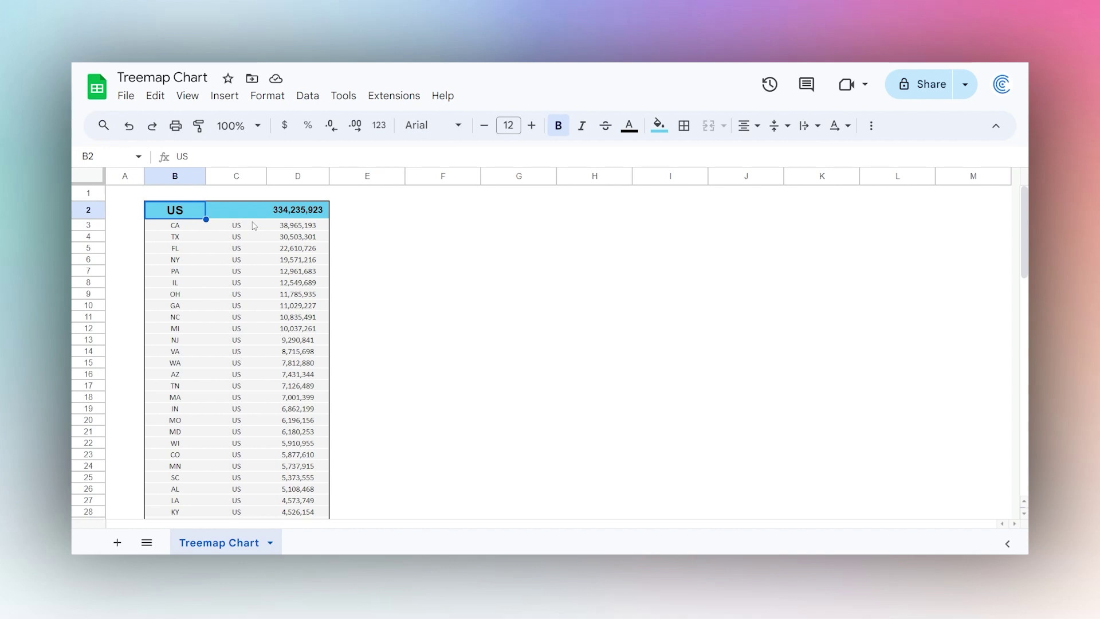
Step: Look over the Meals table, the US heading in B2 and the parent values in column C
{"action": "scroll", "coordinate": [254, 225], "scroll_direction": "down", "scroll_amount": 15}
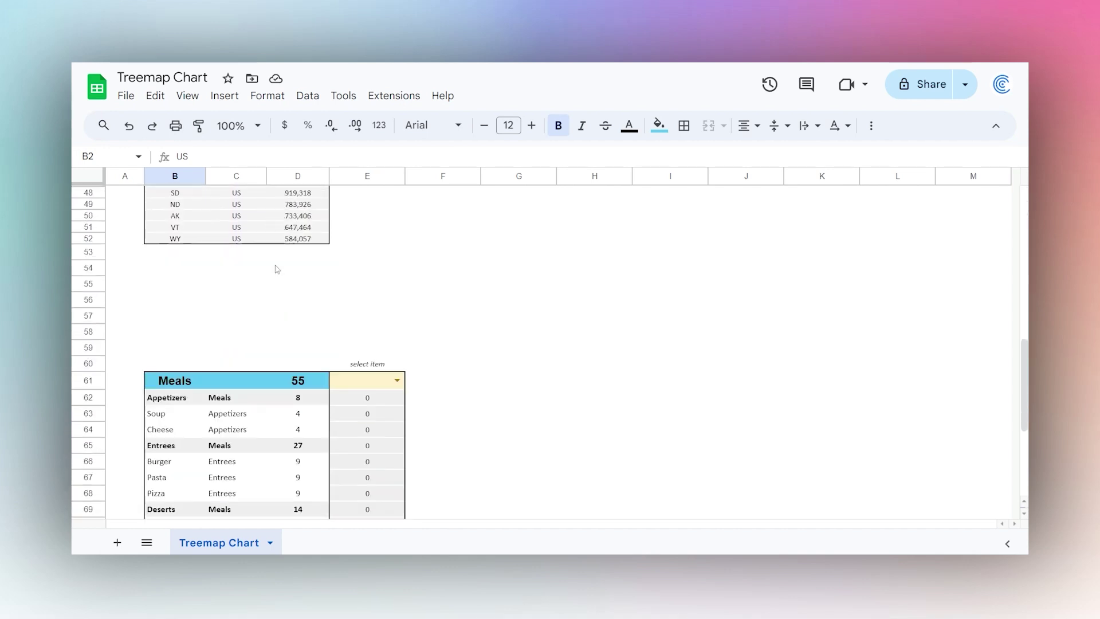
{"action": "left_click_drag", "start_coordinate": [170, 235], "coordinate": [307, 454]}
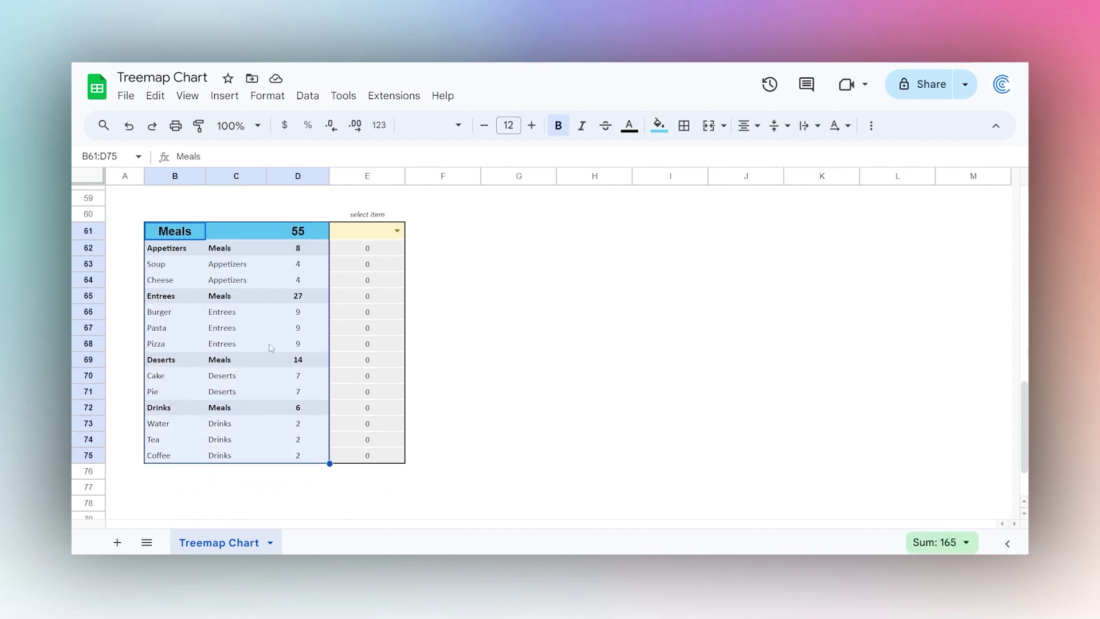
{"action": "scroll", "coordinate": [272, 348], "scroll_direction": "up", "scroll_amount": 15}
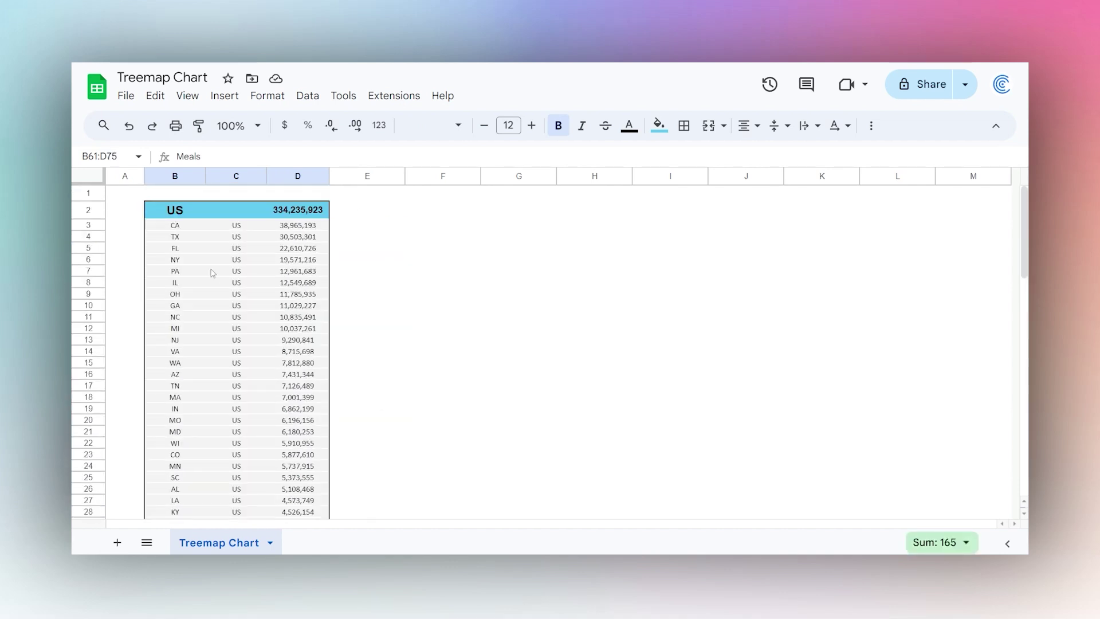
{"action": "left_click", "coordinate": [175, 216]}
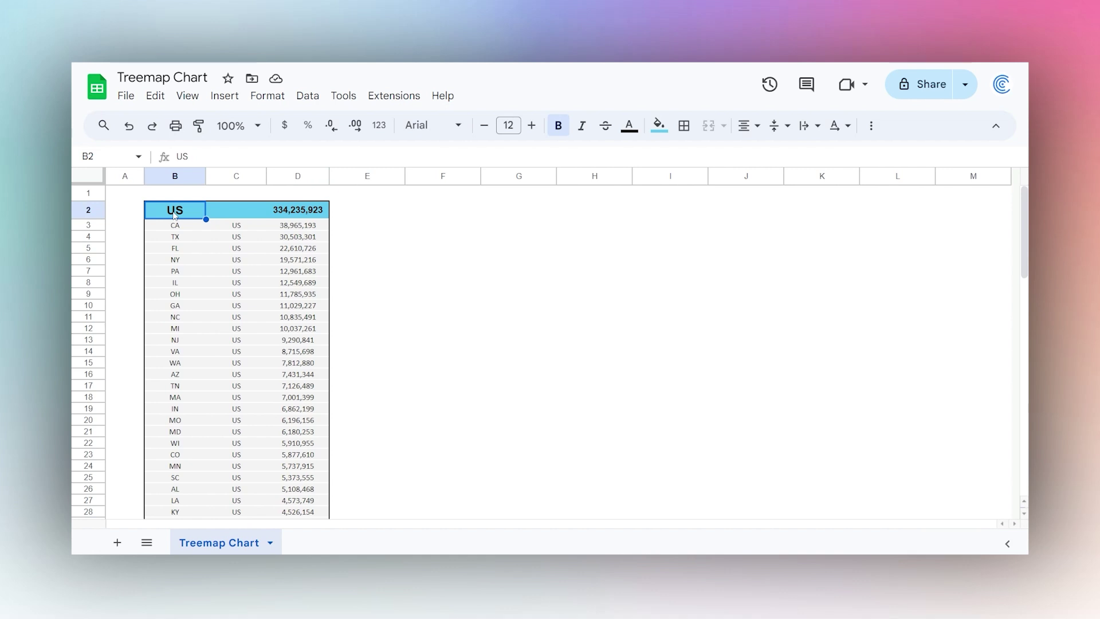
{"action": "double_click", "coordinate": [179, 214]}
{"action": "left_click_drag", "start_coordinate": [196, 210], "coordinate": [159, 211]}
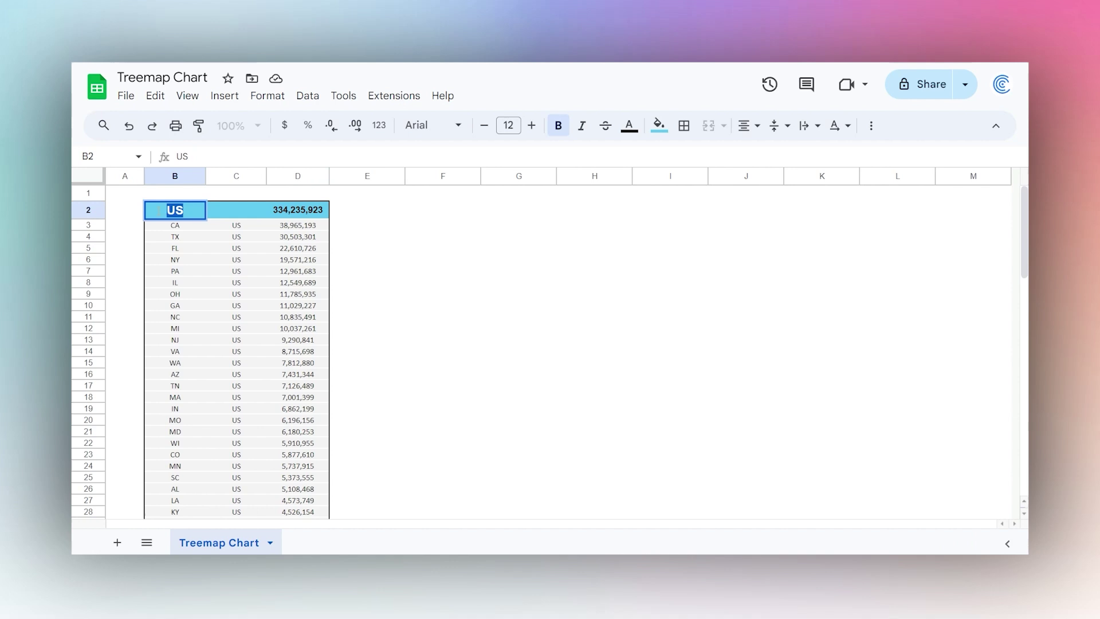
{"action": "left_click", "coordinate": [237, 230]}
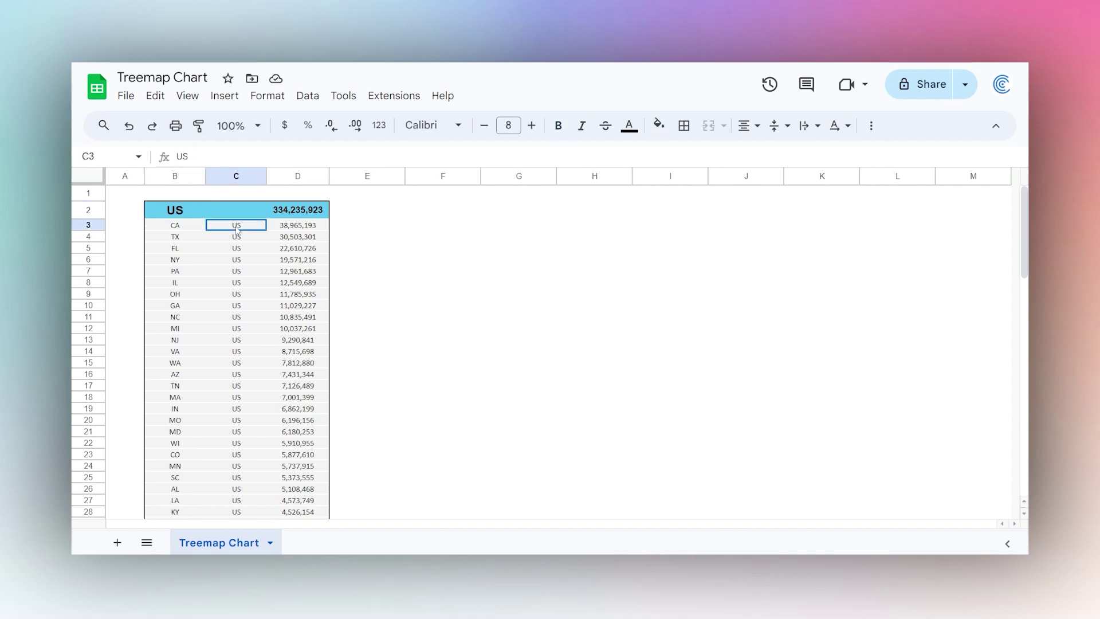
{"action": "left_click_drag", "start_coordinate": [239, 230], "coordinate": [235, 440]}
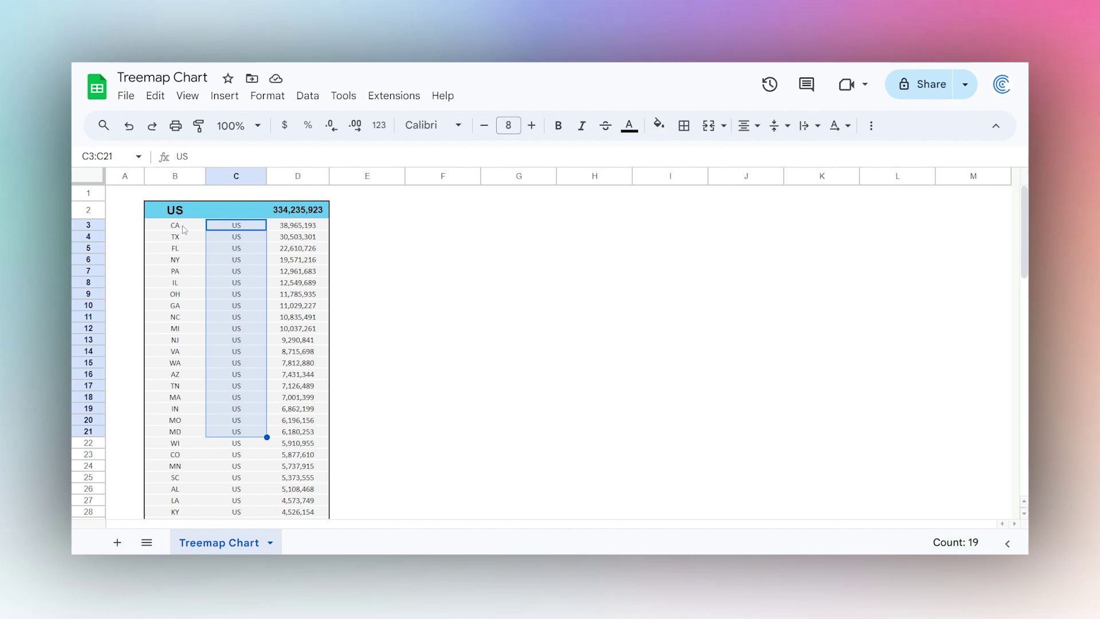
Step: Check the state abbreviations in B, the populations in D and the D2 total formula
{"action": "left_click_drag", "start_coordinate": [183, 229], "coordinate": [184, 433]}
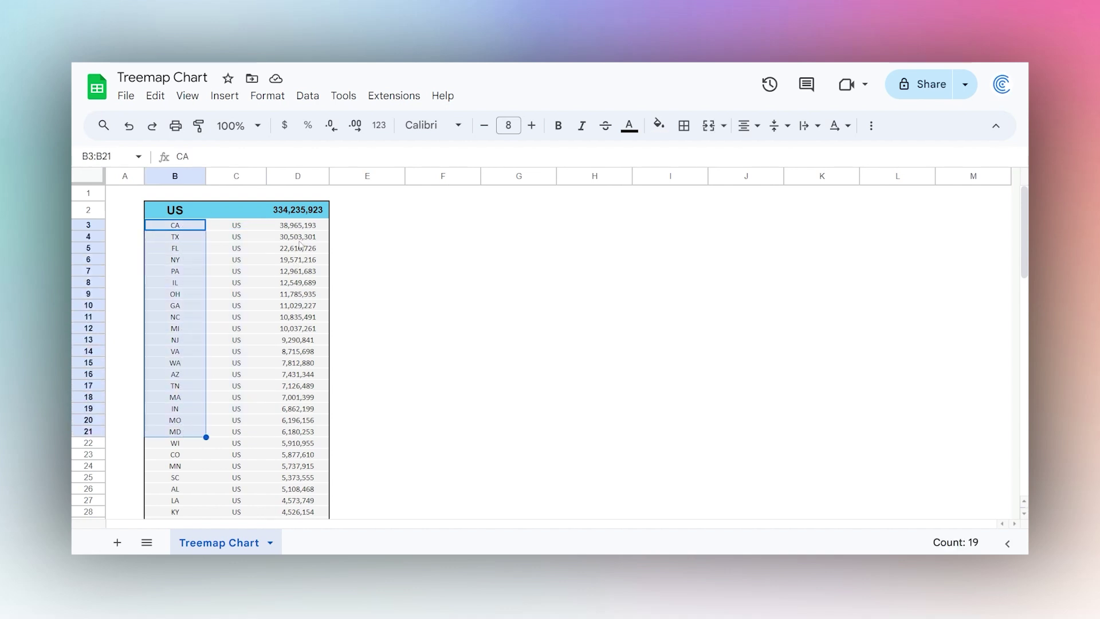
{"action": "left_click_drag", "start_coordinate": [304, 228], "coordinate": [294, 469]}
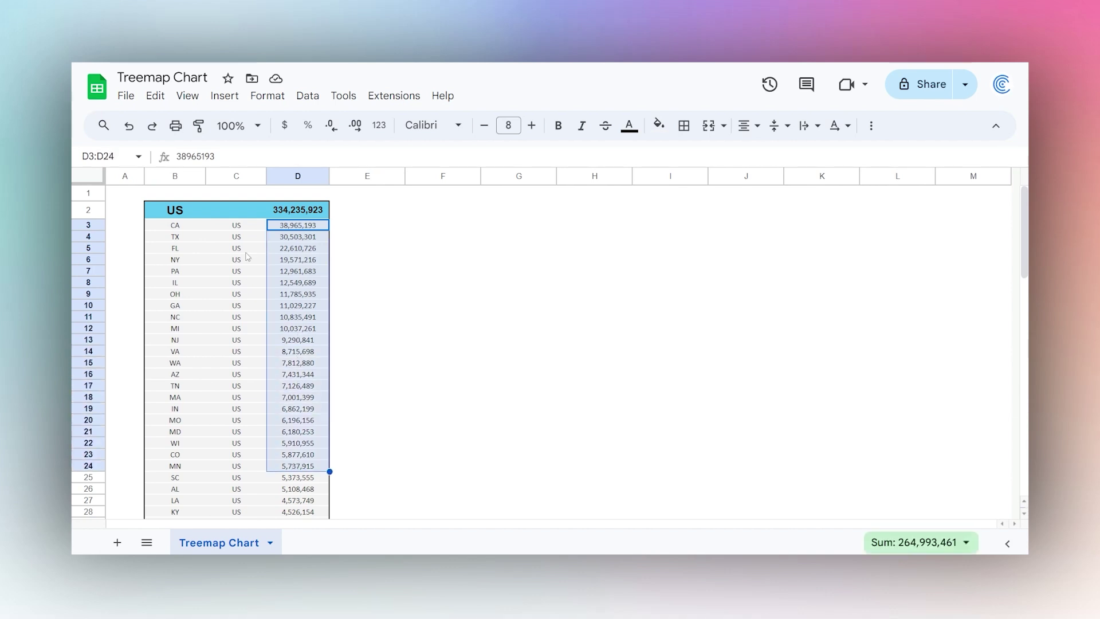
{"action": "left_click", "coordinate": [299, 215]}
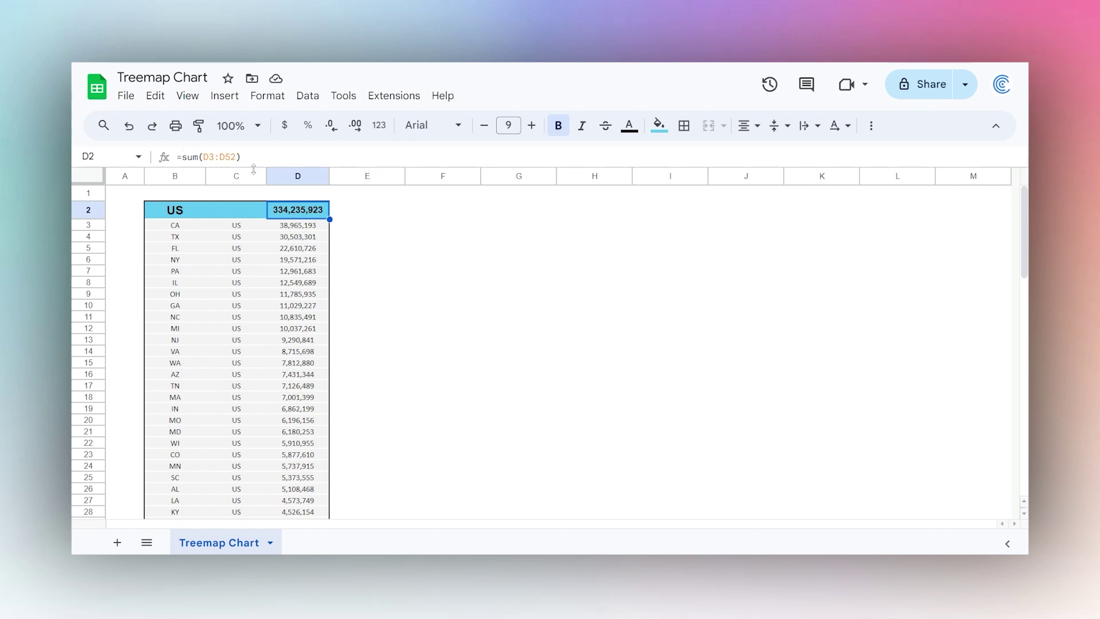
{"action": "key", "text": "Right"}
{"action": "key", "text": "Down"}
{"action": "key", "text": "Down"}
{"action": "key", "text": "Down"}
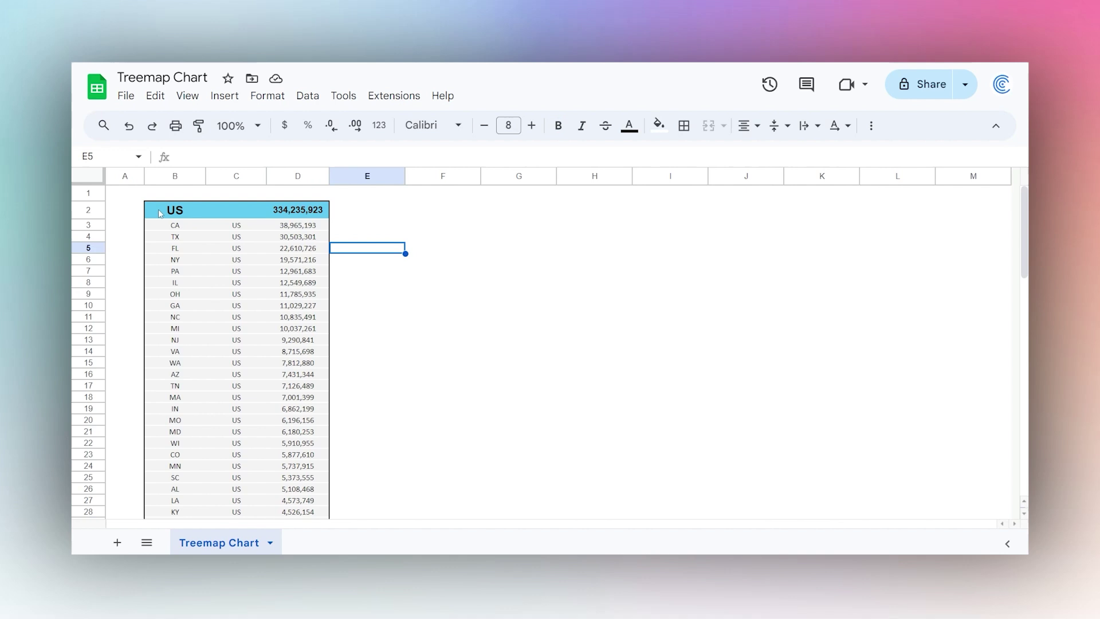
Step: Insert a chart from the US table B2:D52 and move it right of the data
{"action": "left_click_drag", "start_coordinate": [160, 213], "coordinate": [298, 441]}
{"action": "scroll", "coordinate": [388, 248], "scroll_direction": "up", "scroll_amount": 10}
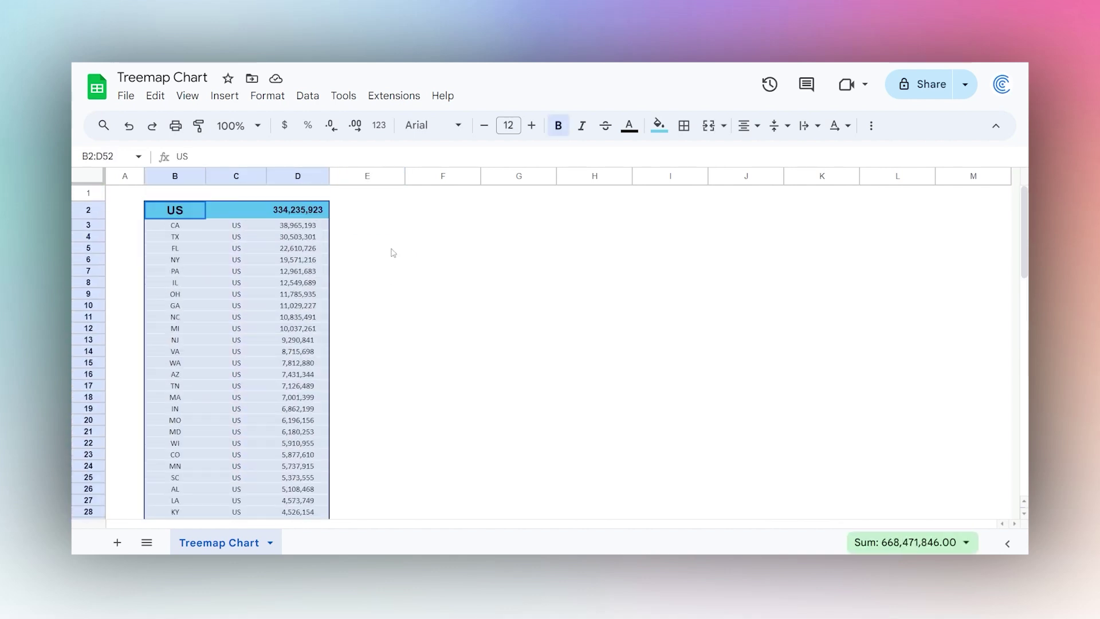
{"action": "left_click", "coordinate": [214, 95]}
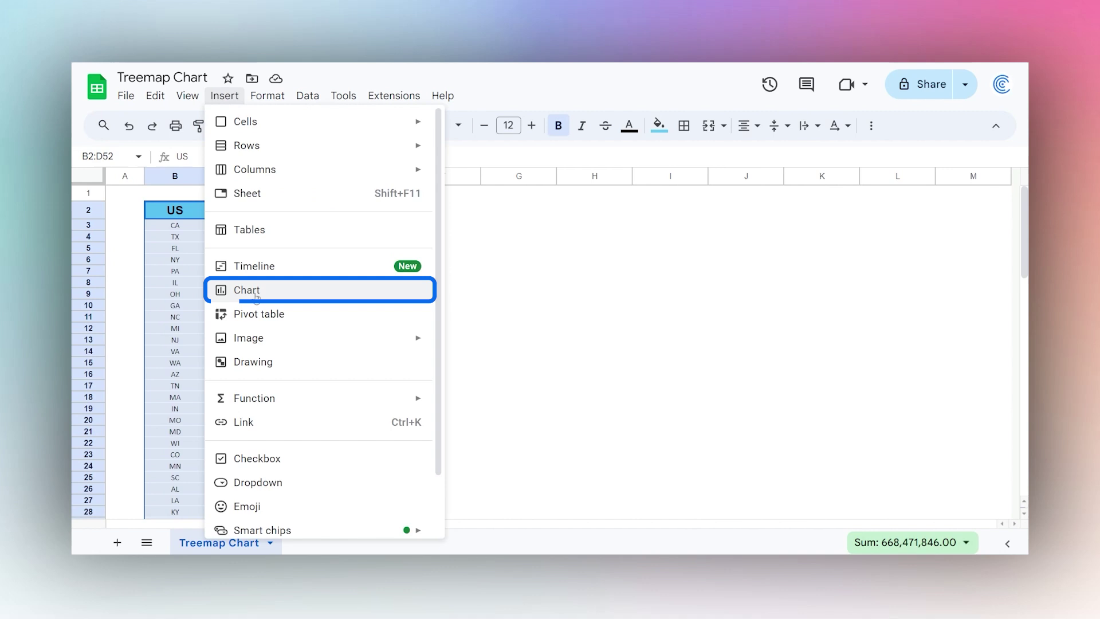
{"action": "left_click", "coordinate": [284, 295]}
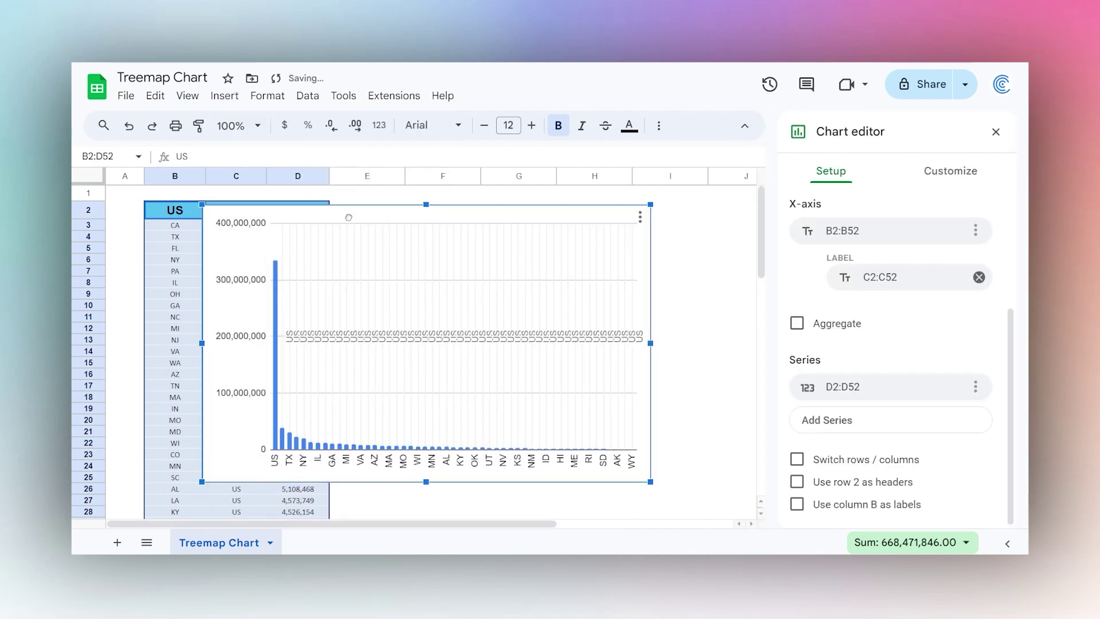
{"action": "left_click_drag", "start_coordinate": [339, 217], "coordinate": [482, 214]}
Step: Change the chart type to Tree map chart, leaving row 2 not treated as headers
{"action": "scroll", "coordinate": [891, 269], "scroll_direction": "up", "scroll_amount": 3}
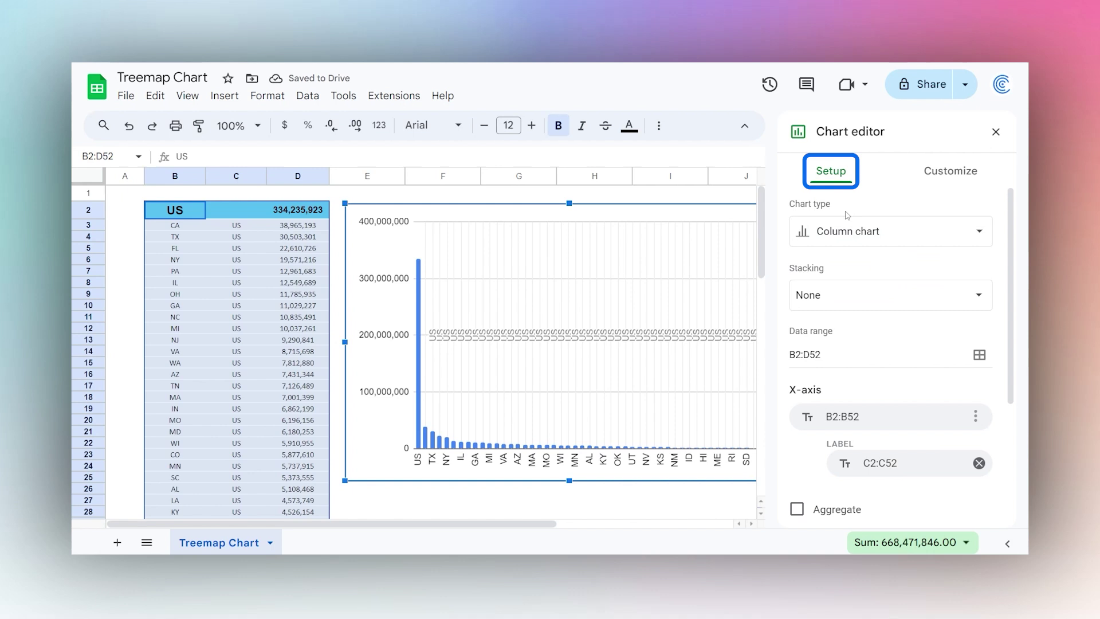
{"action": "left_click", "coordinate": [849, 231]}
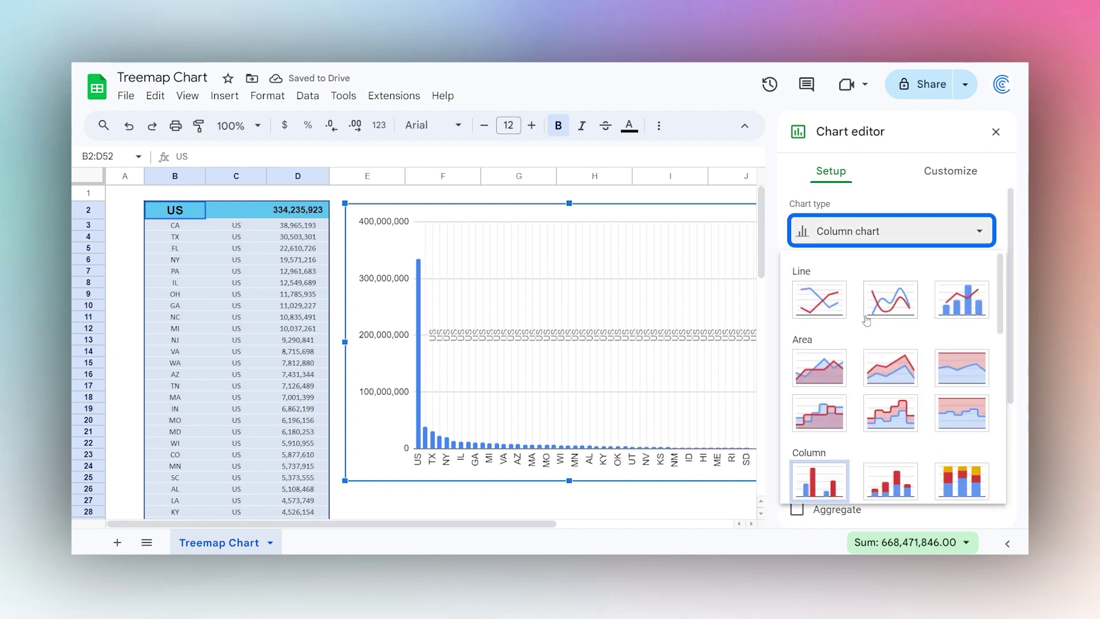
{"action": "scroll", "coordinate": [866, 319], "scroll_direction": "down", "scroll_amount": 3}
{"action": "scroll", "coordinate": [866, 319], "scroll_direction": "down", "scroll_amount": 6}
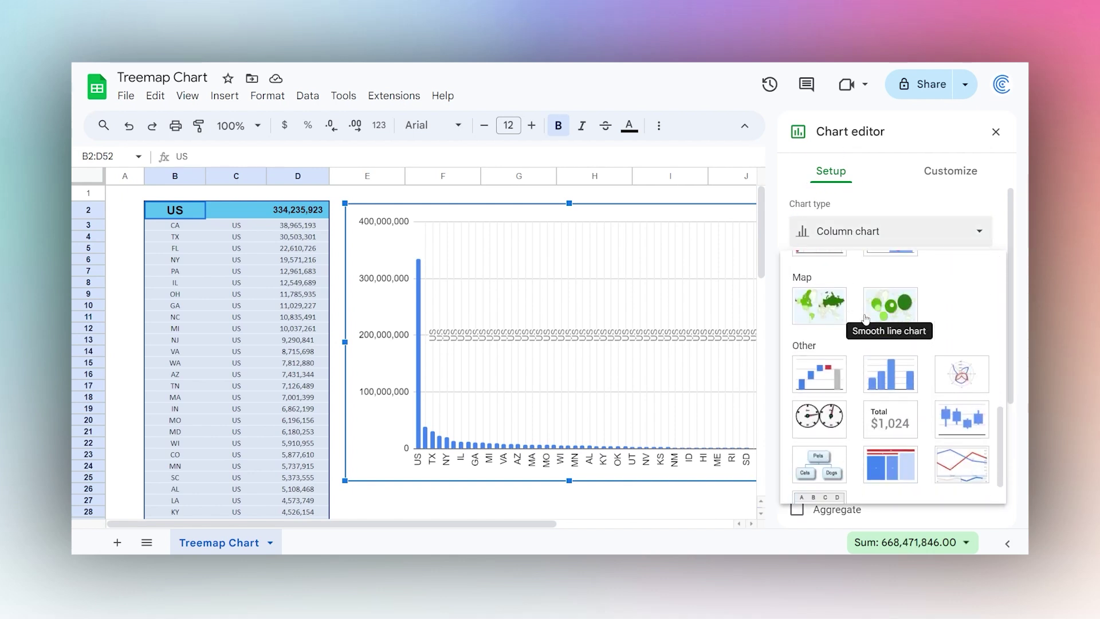
{"action": "left_click", "coordinate": [886, 436]}
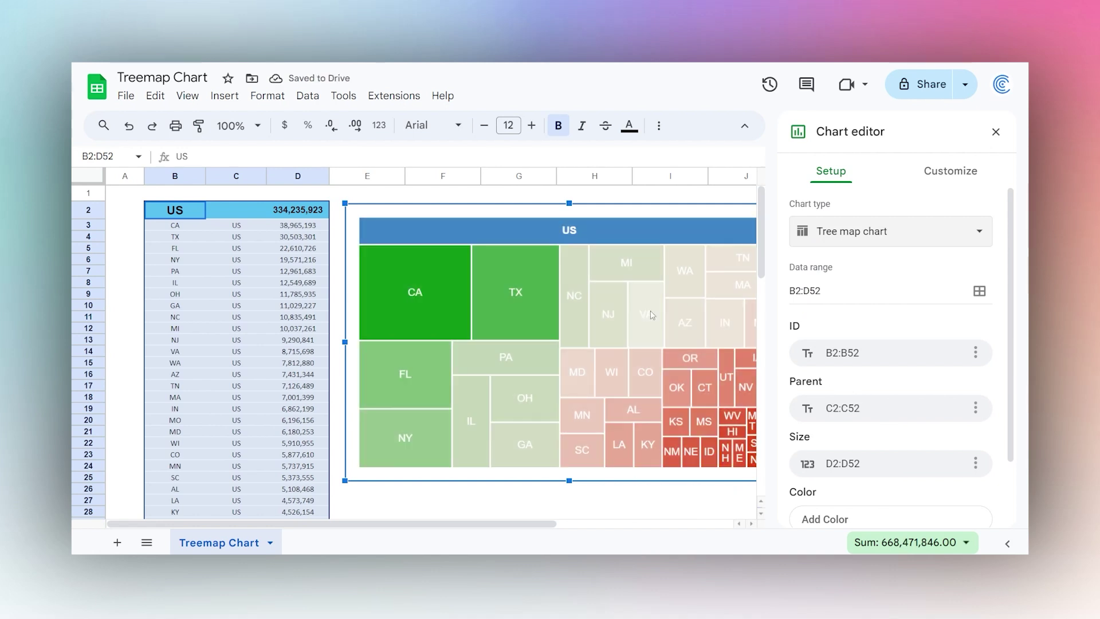
{"action": "scroll", "coordinate": [834, 321], "scroll_direction": "down", "scroll_amount": 3}
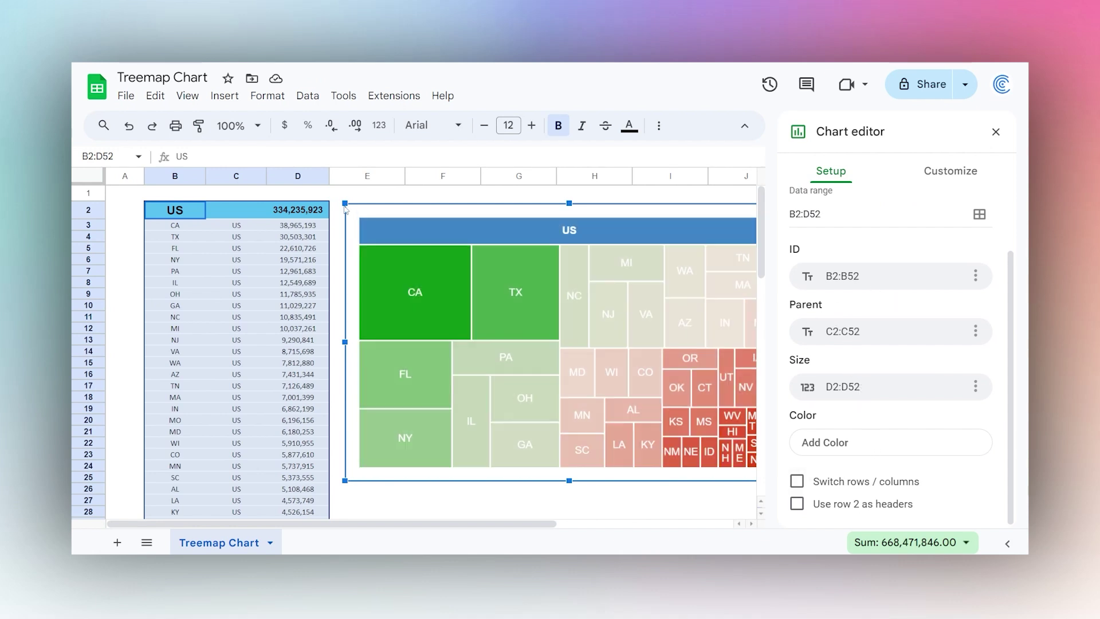
{"action": "left_click", "coordinate": [797, 504]}
{"action": "left_click", "coordinate": [797, 514]}
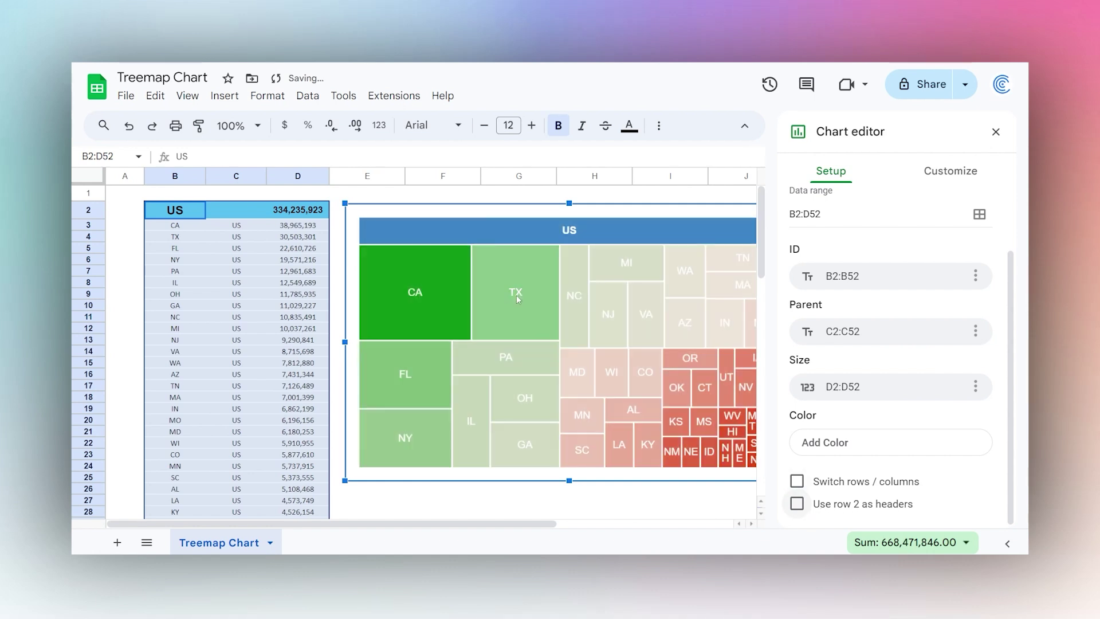
Step: Set the chart background and border to light grey, tick Maximize, and keep Theme Default font
{"action": "left_click", "coordinate": [950, 171]}
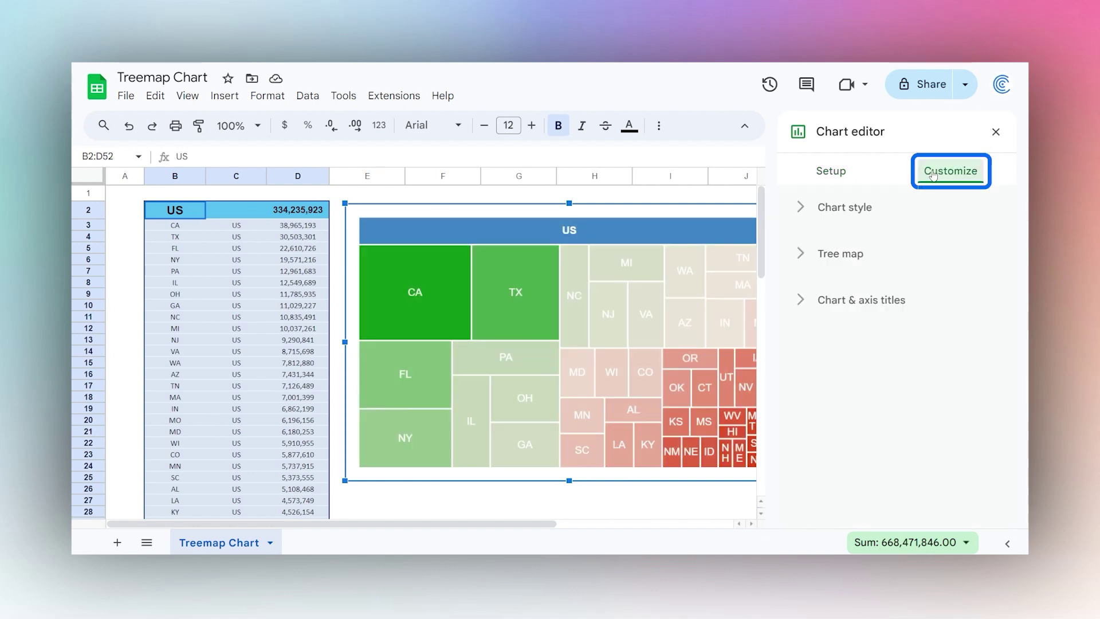
{"action": "left_click", "coordinate": [837, 207]}
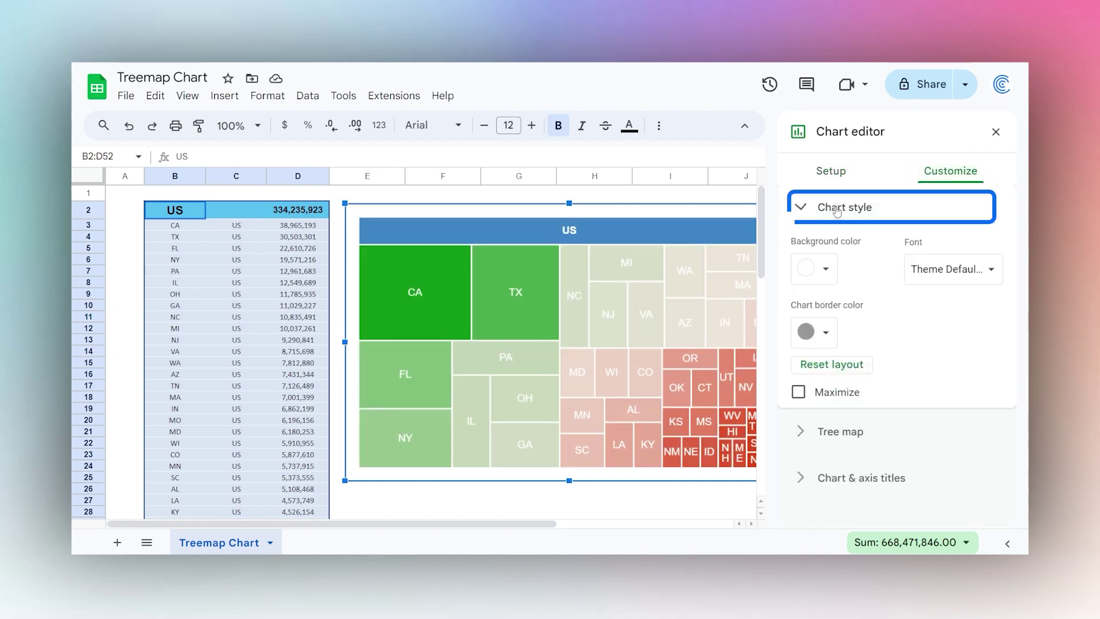
{"action": "left_click", "coordinate": [826, 273]}
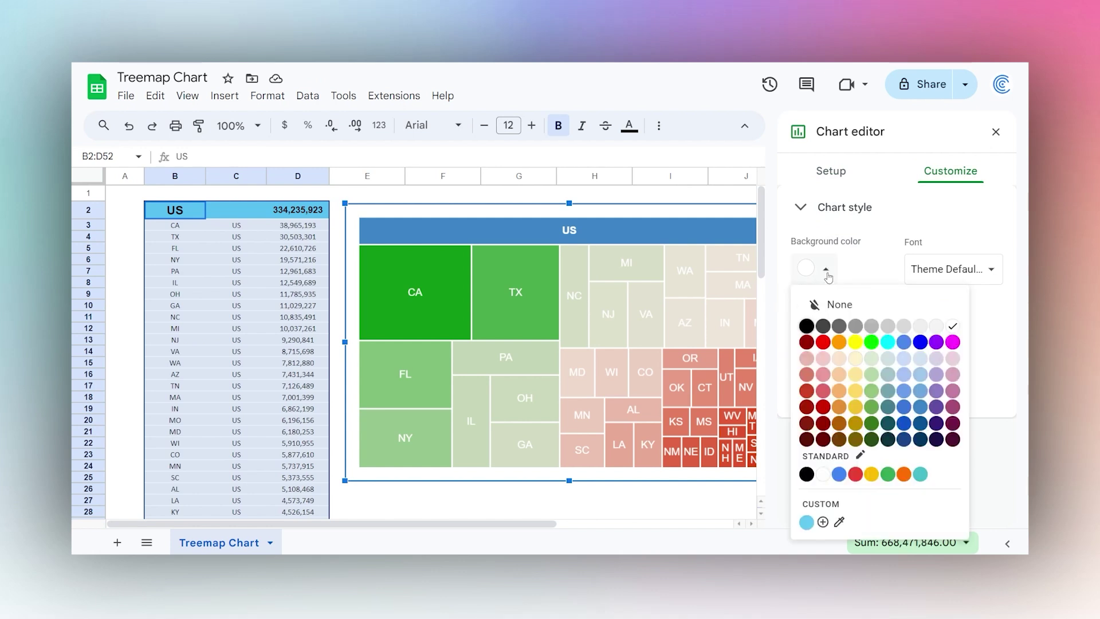
{"action": "left_click", "coordinate": [936, 326]}
{"action": "left_click", "coordinate": [826, 332]}
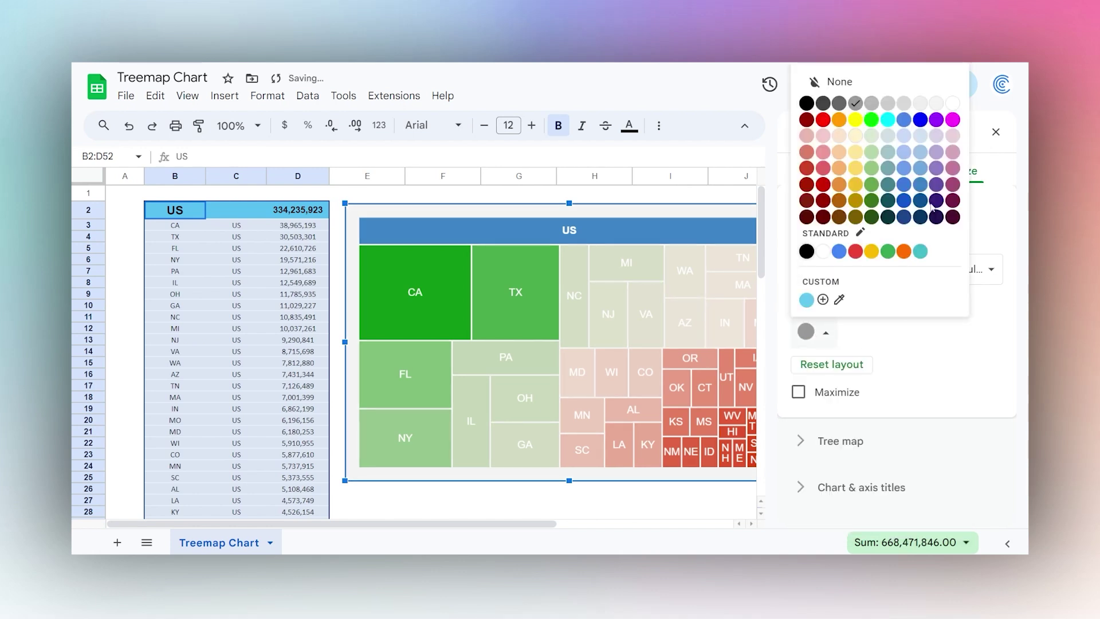
{"action": "left_click", "coordinate": [937, 104]}
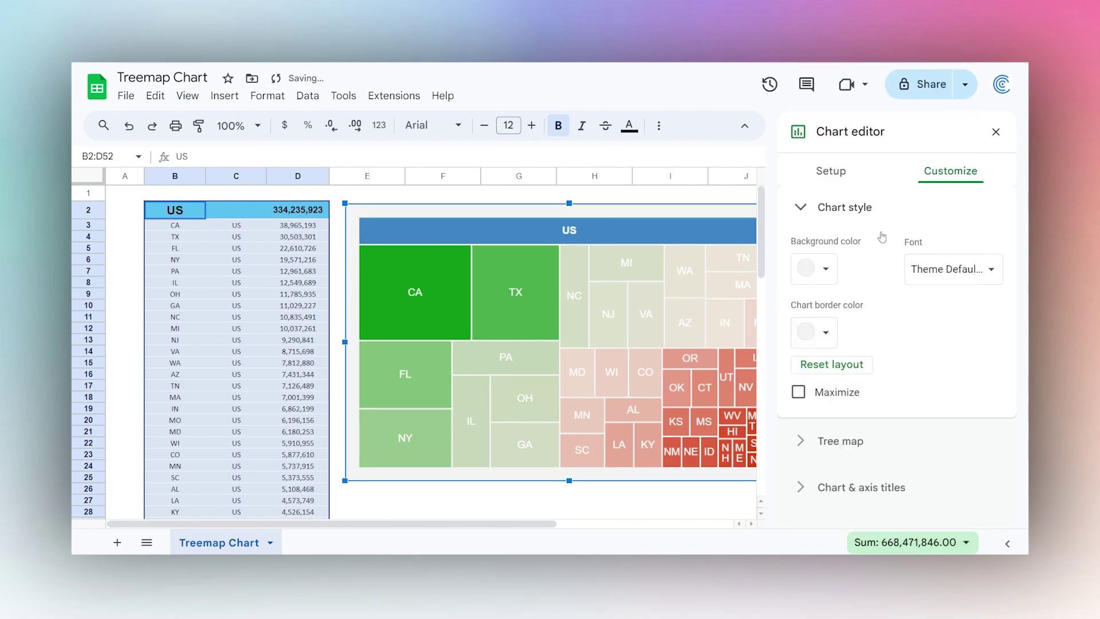
{"action": "left_click", "coordinate": [799, 393]}
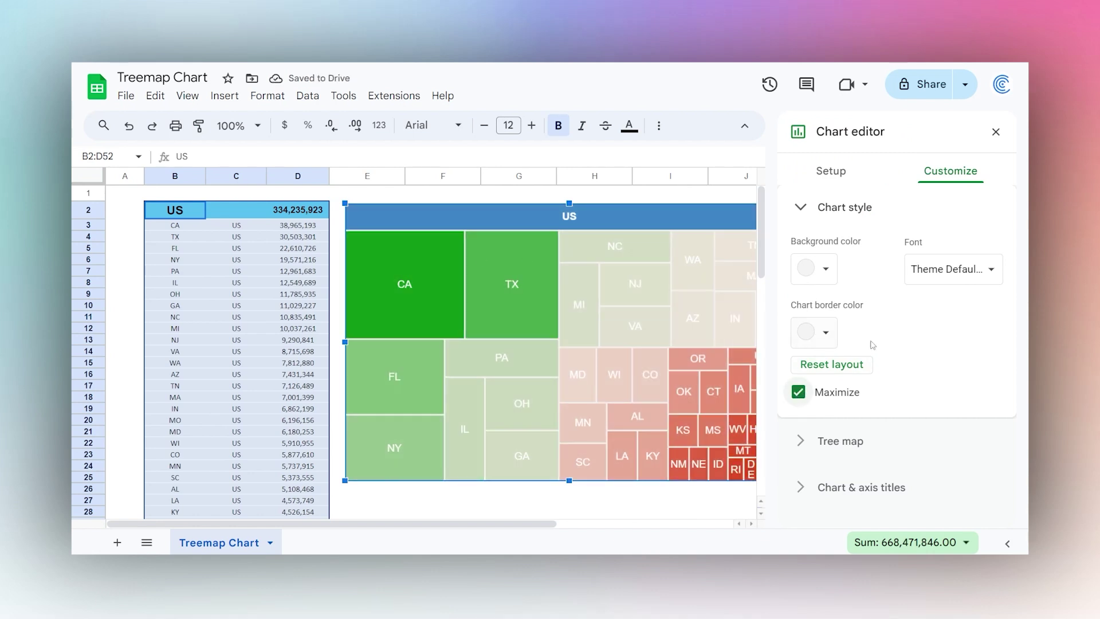
{"action": "left_click", "coordinate": [932, 279]}
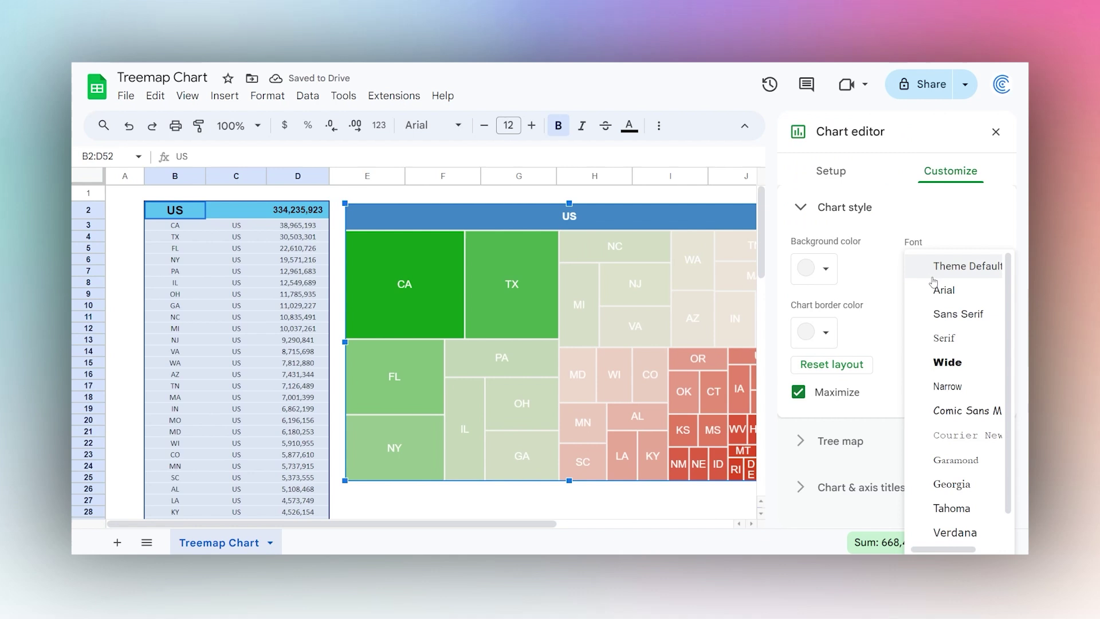
{"action": "left_click", "coordinate": [934, 275]}
Step: Expand the Tree map settings and review the levels and min/max value options
{"action": "left_click", "coordinate": [809, 215]}
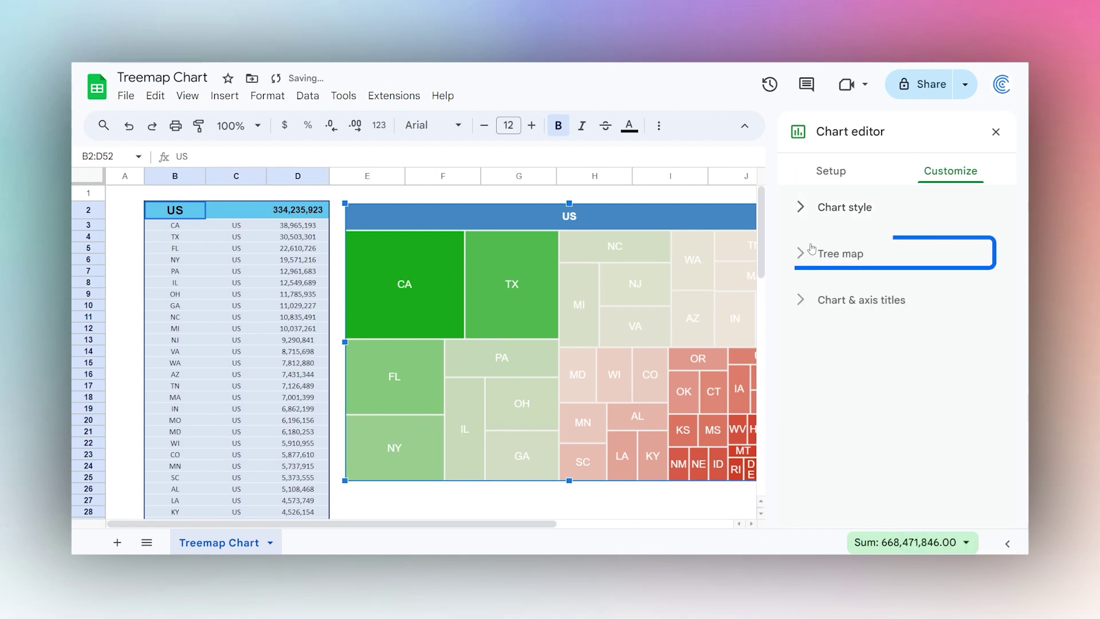
{"action": "left_click", "coordinate": [812, 252]}
{"action": "scroll", "coordinate": [870, 275], "scroll_direction": "down", "scroll_amount": 3}
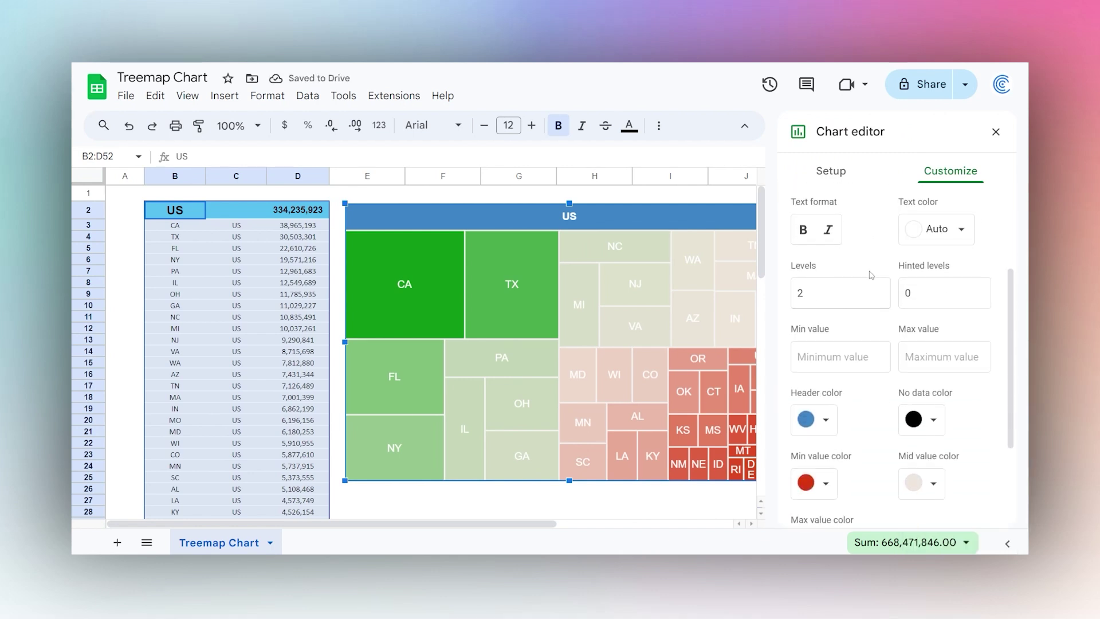
{"action": "scroll", "coordinate": [868, 280], "scroll_direction": "up", "scroll_amount": 2}
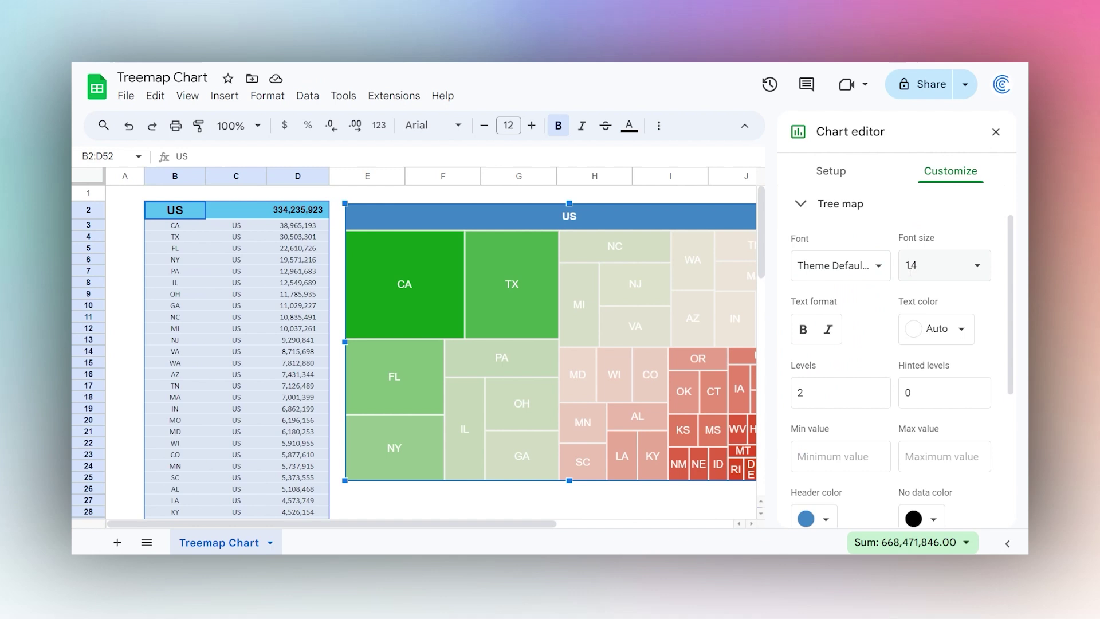
{"action": "scroll", "coordinate": [830, 321], "scroll_direction": "down", "scroll_amount": 2}
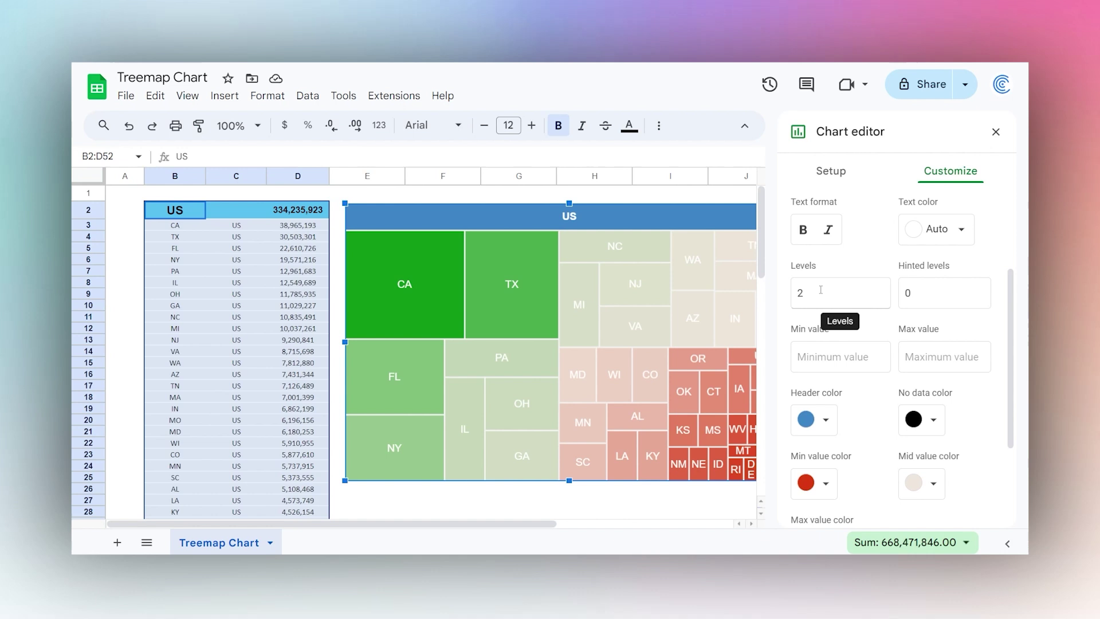
{"action": "left_click", "coordinate": [821, 290]}
{"action": "key", "text": "Tab"}
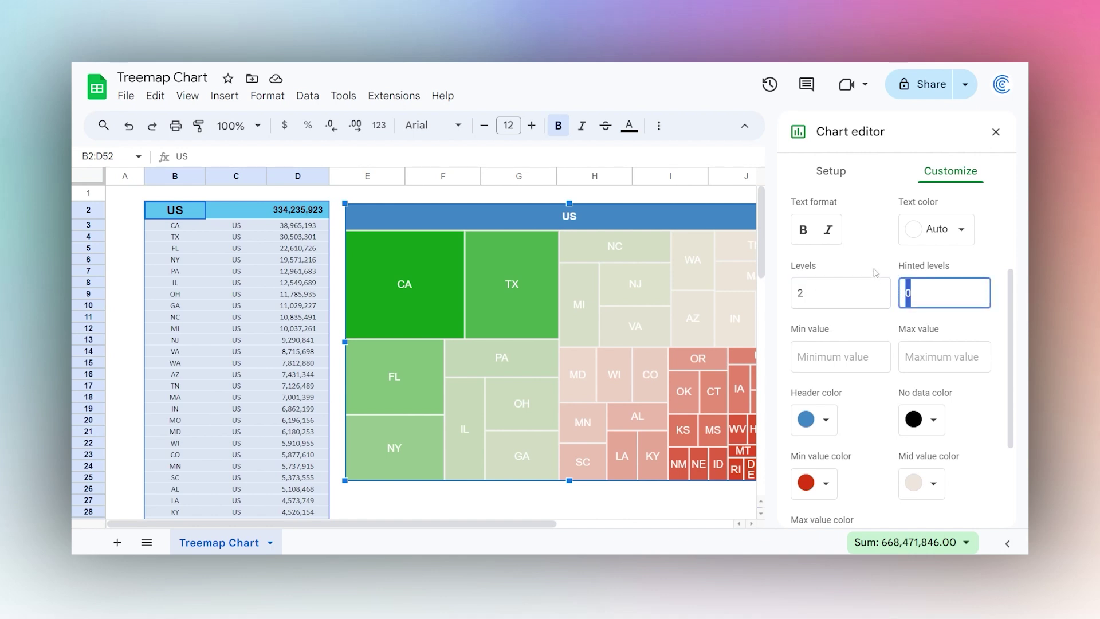
{"action": "key", "text": "shift+Tab"}
{"action": "scroll", "coordinate": [882, 277], "scroll_direction": "down", "scroll_amount": 2}
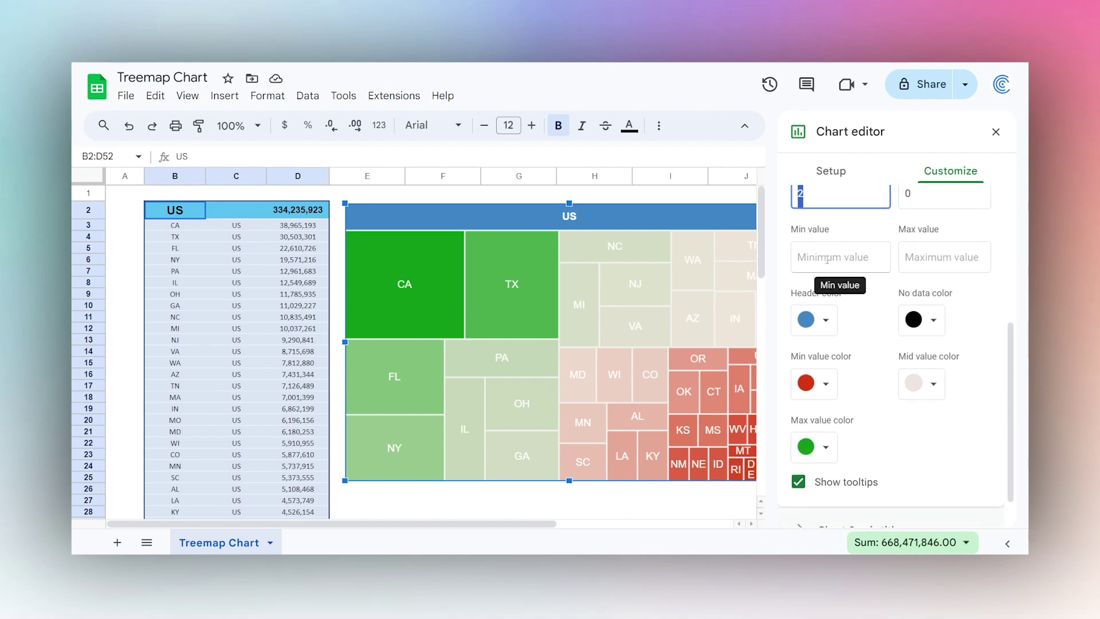
{"action": "left_click", "coordinate": [881, 267]}
{"action": "key", "text": "Tab"}
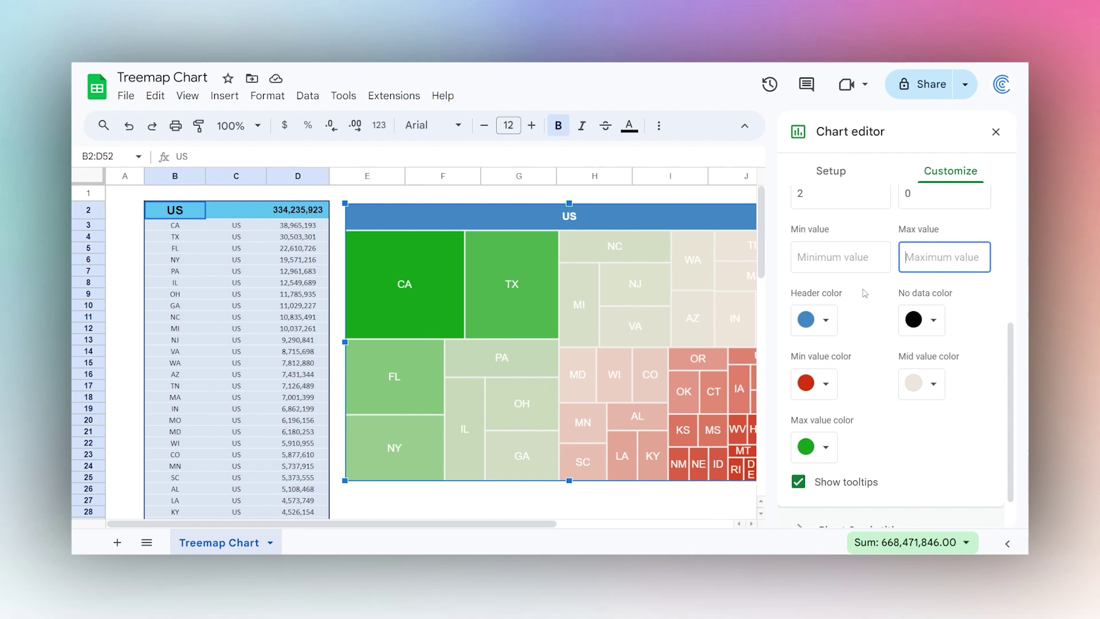
{"action": "scroll", "coordinate": [862, 293], "scroll_direction": "down", "scroll_amount": 1}
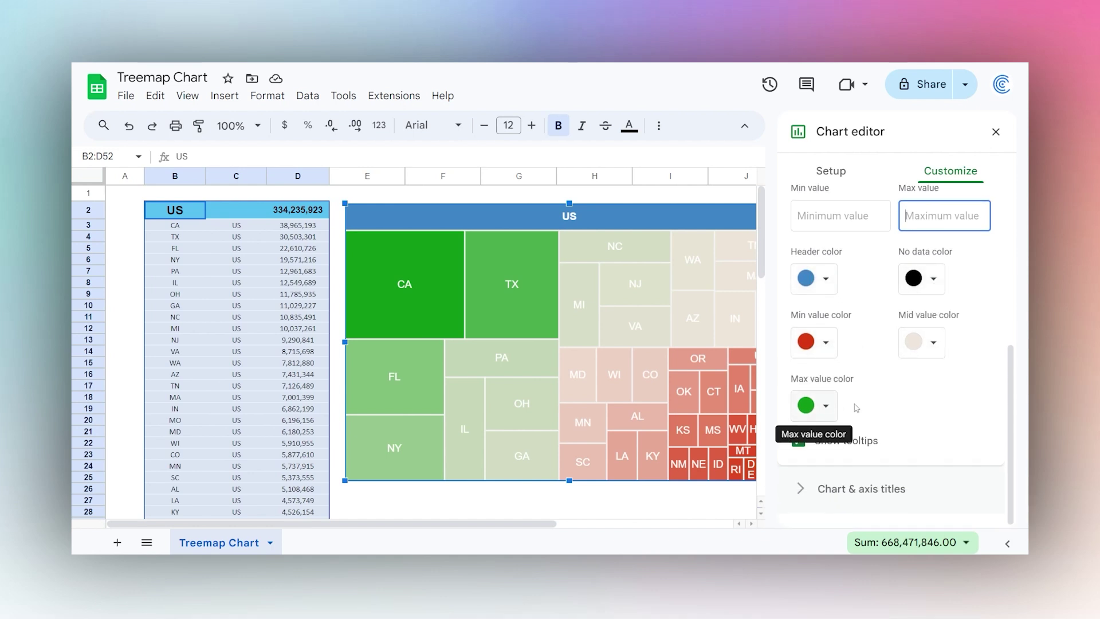
Step: Set Max value color to dark green, Mid to light green, and Min value color to red
{"action": "left_click", "coordinate": [824, 407]}
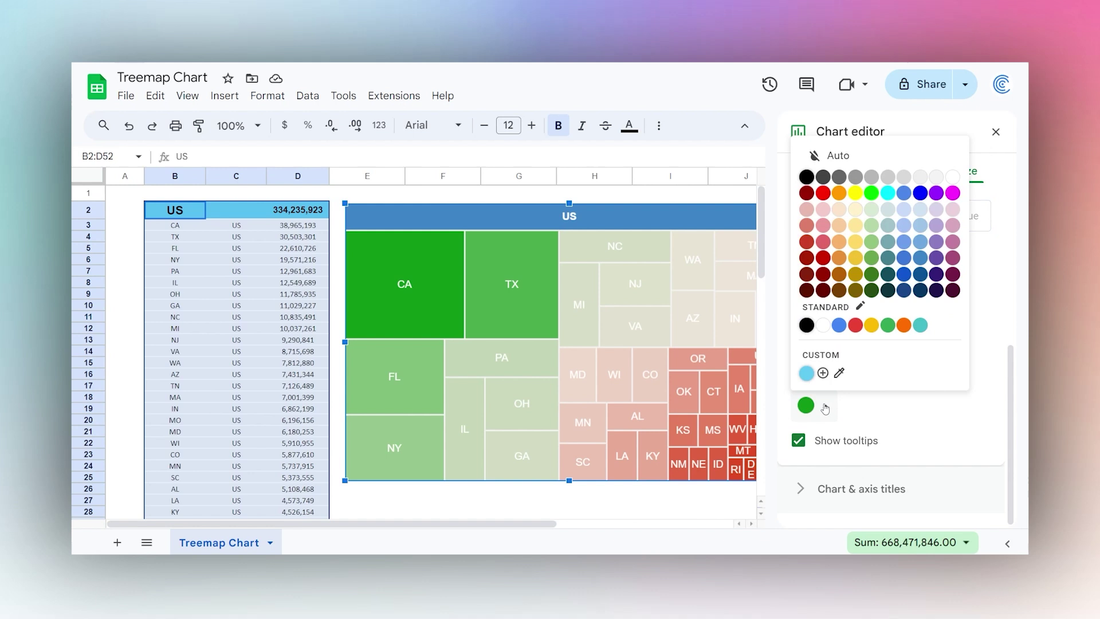
{"action": "left_click", "coordinate": [871, 290]}
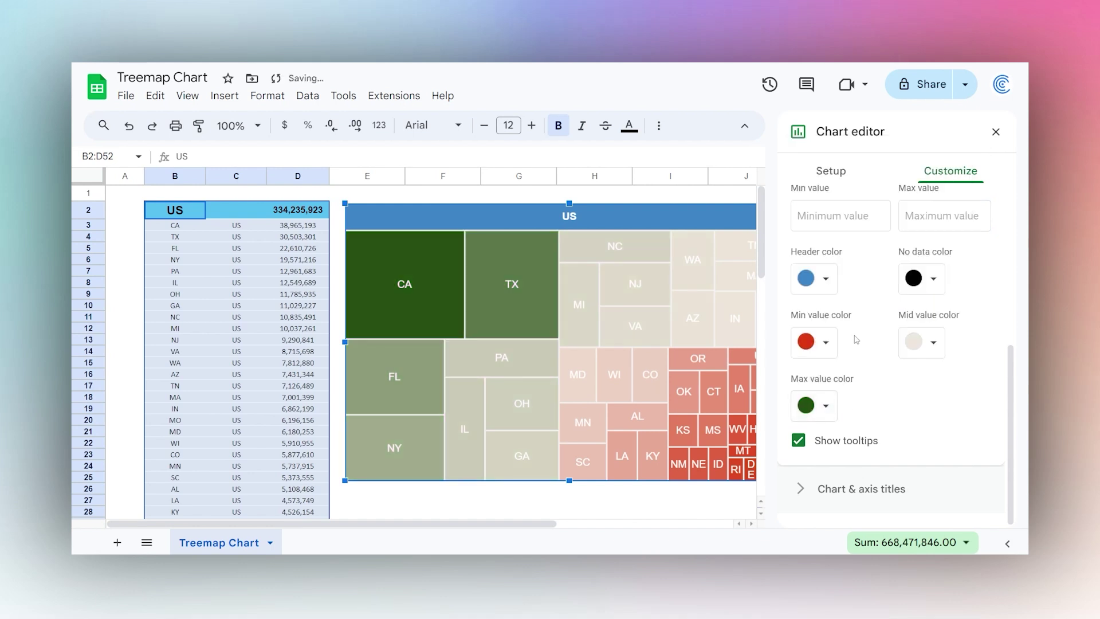
{"action": "left_click", "coordinate": [917, 342]}
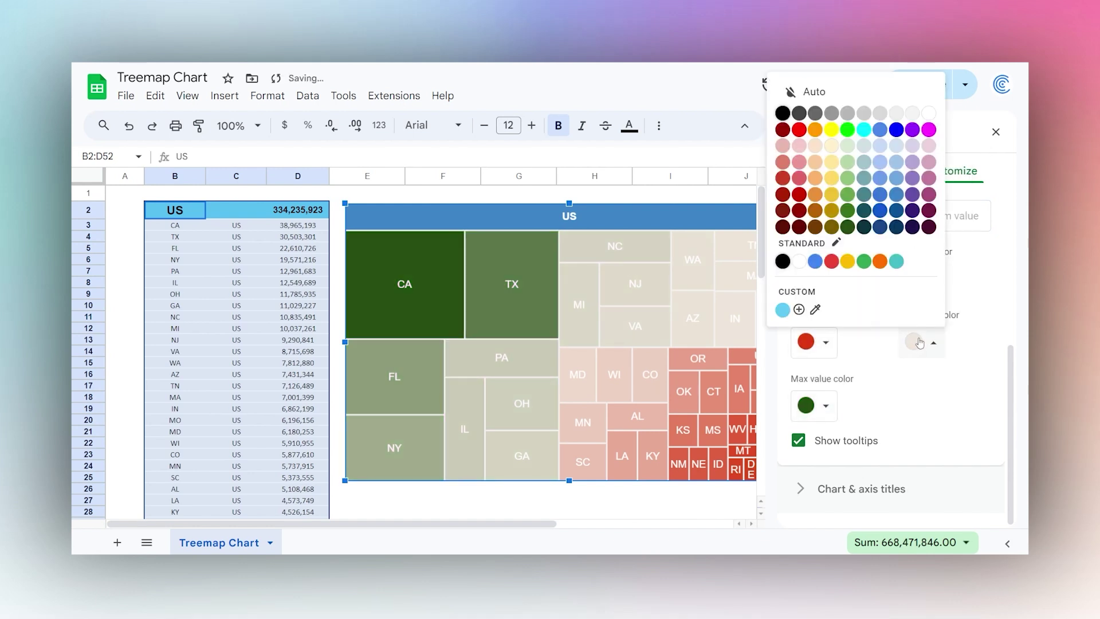
{"action": "left_click", "coordinate": [851, 182]}
{"action": "left_click", "coordinate": [817, 343]}
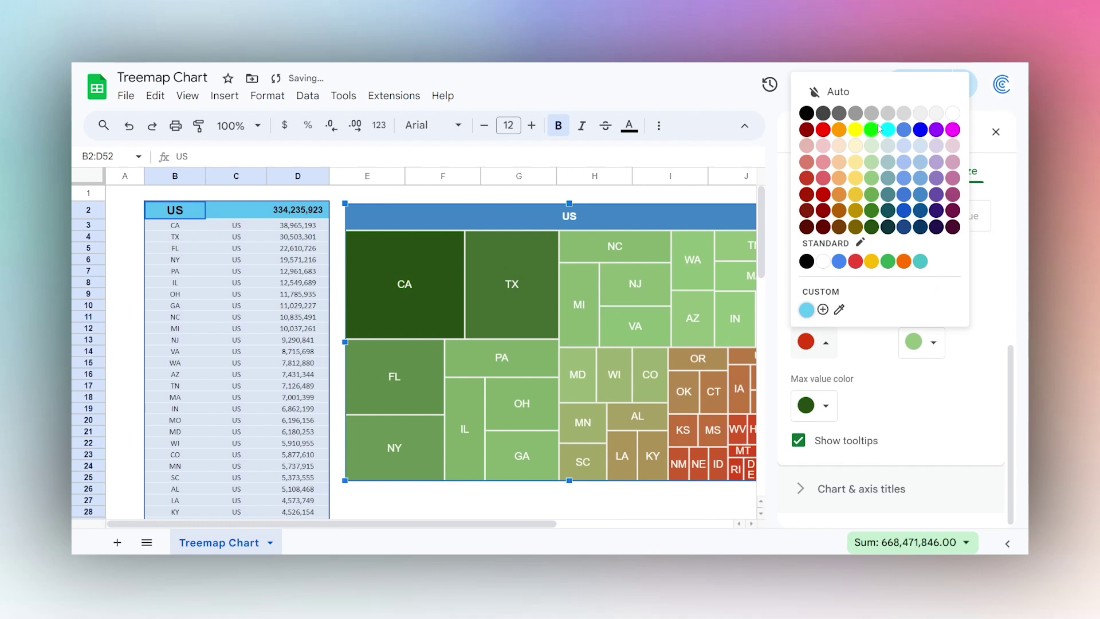
{"action": "left_click", "coordinate": [873, 146]}
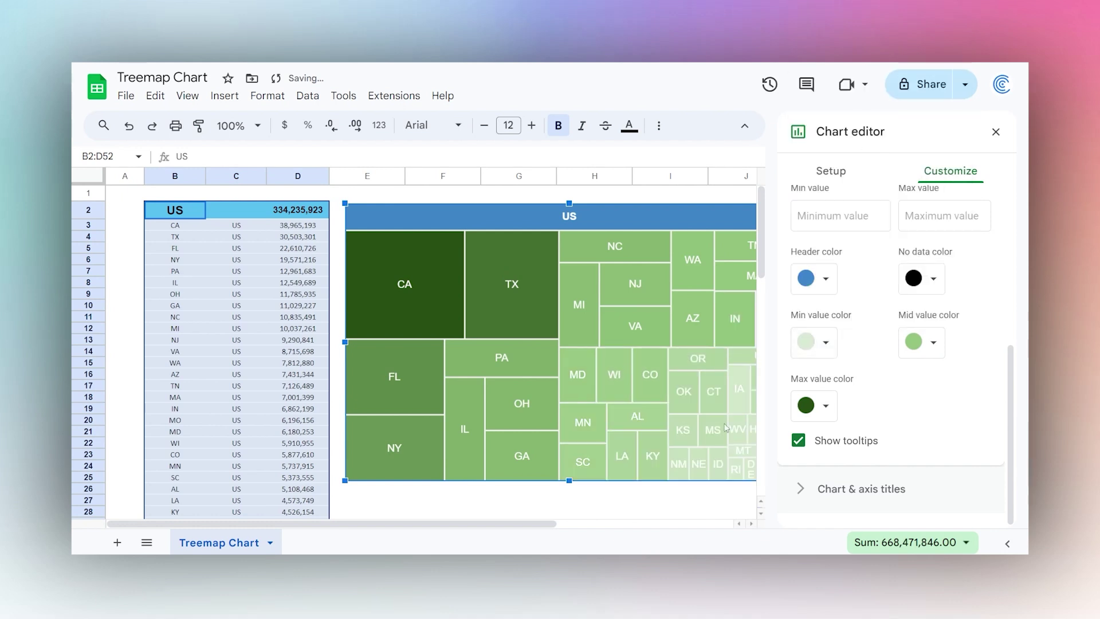
{"action": "left_click", "coordinate": [818, 344]}
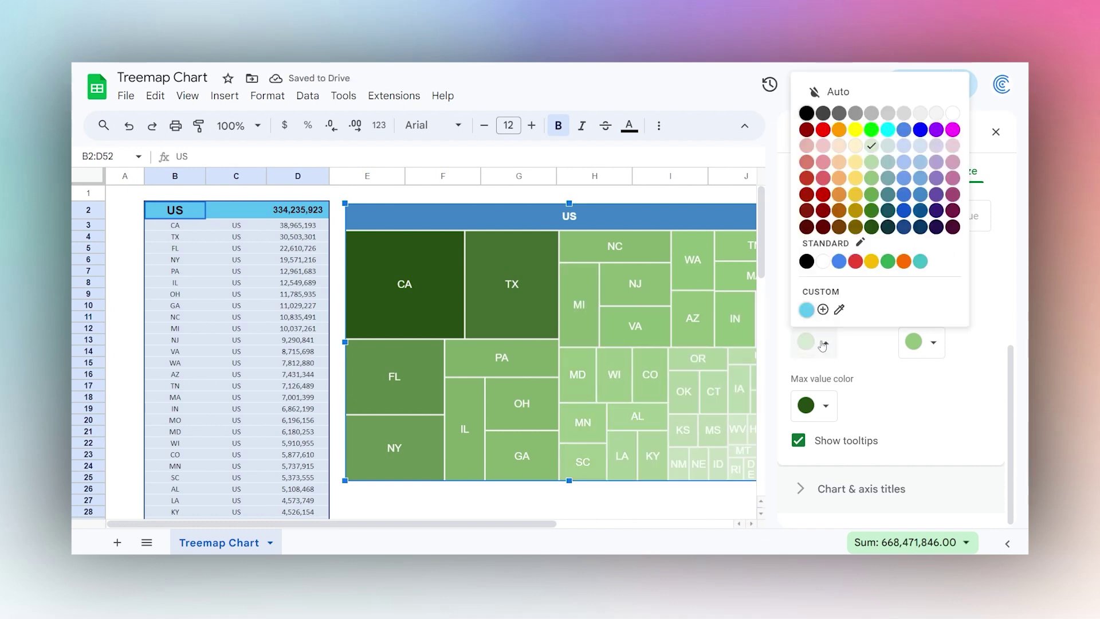
{"action": "left_click", "coordinate": [839, 261]}
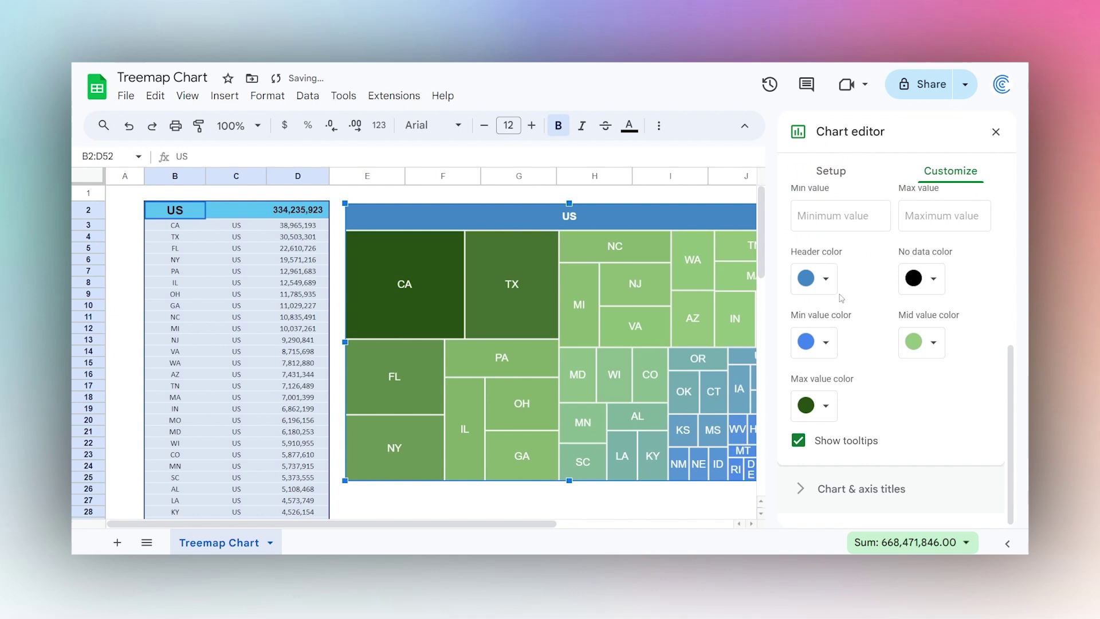
{"action": "left_click", "coordinate": [826, 342]}
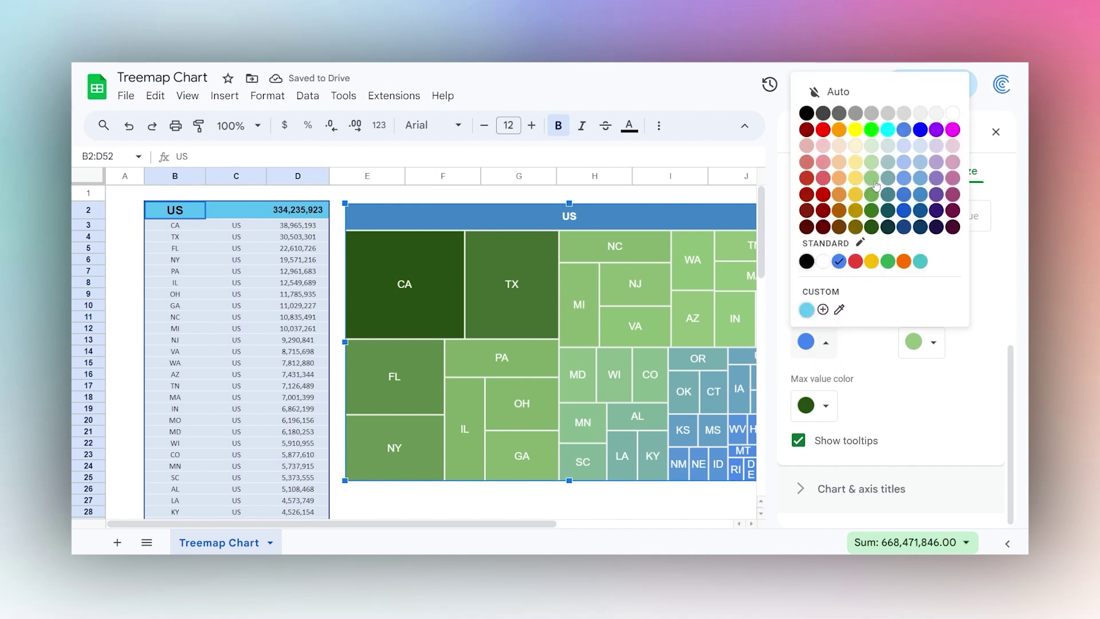
{"action": "left_click", "coordinate": [851, 257]}
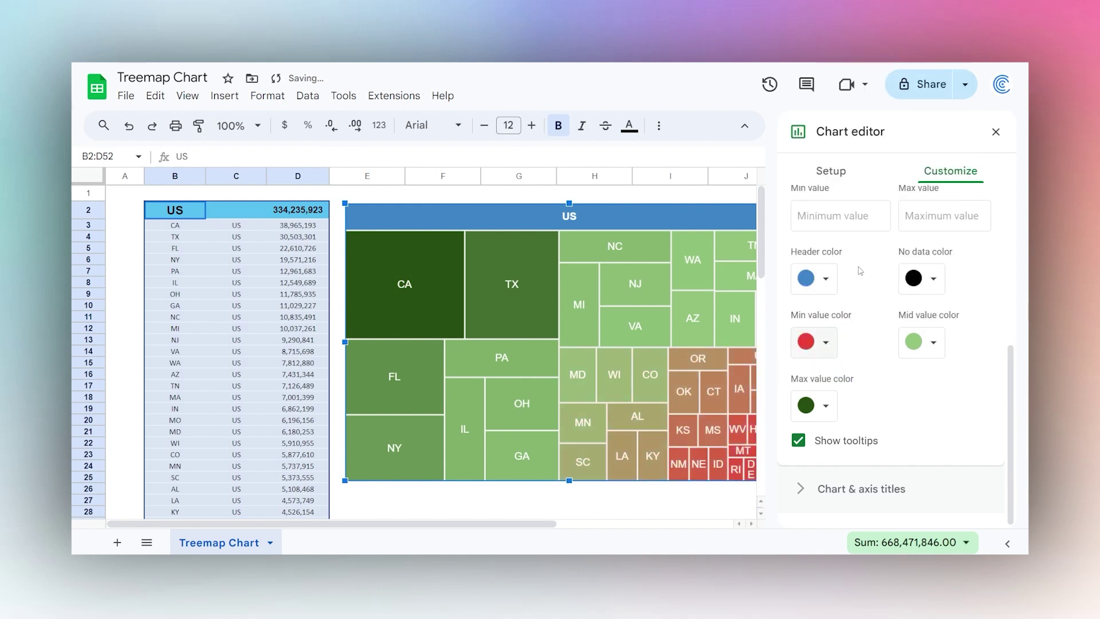
Step: Change Max value color to a brighter green and Mid value color to medium blue
{"action": "left_click", "coordinate": [819, 405]}
{"action": "left_click", "coordinate": [870, 277]}
{"action": "left_click", "coordinate": [917, 343]}
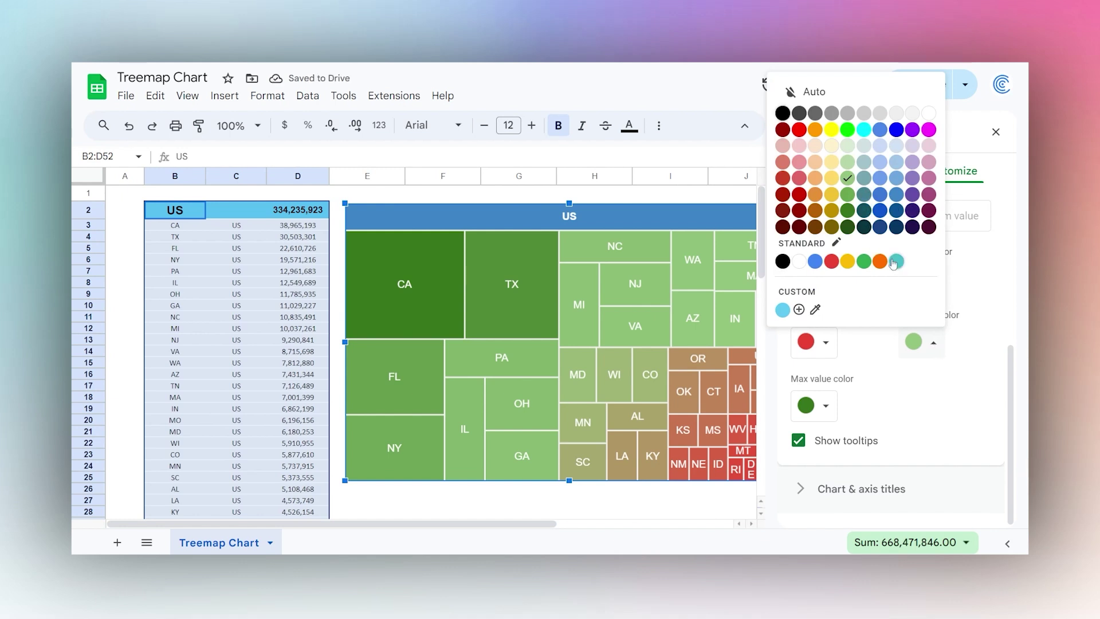
{"action": "left_click", "coordinate": [815, 261]}
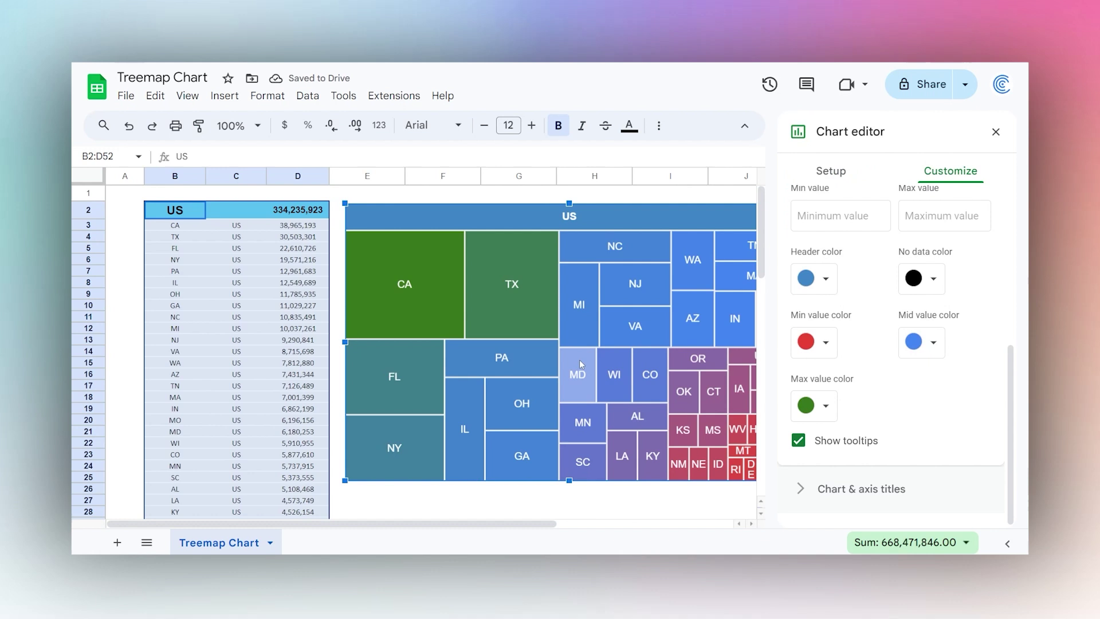
{"action": "left_click", "coordinate": [920, 346]}
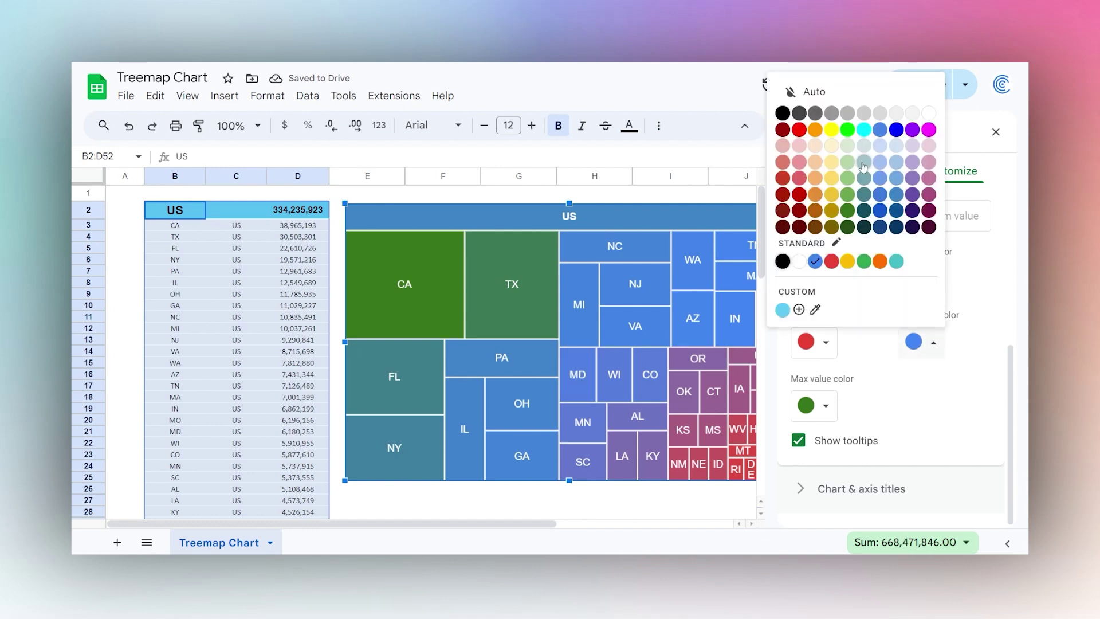
{"action": "left_click", "coordinate": [896, 147]}
{"action": "left_click", "coordinate": [927, 350]}
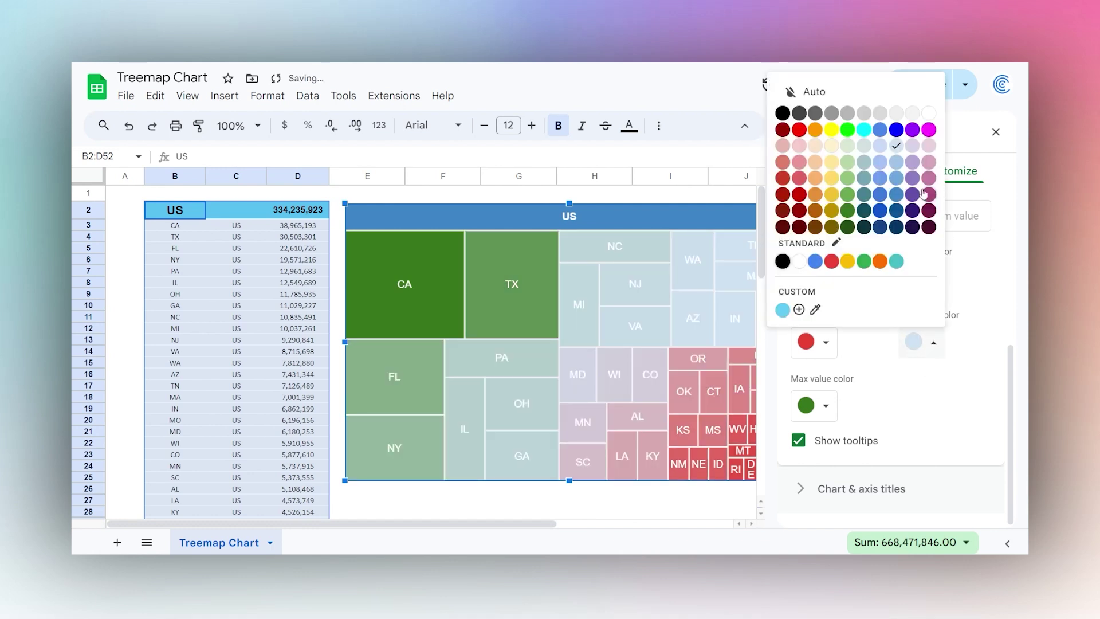
{"action": "left_click", "coordinate": [900, 181]}
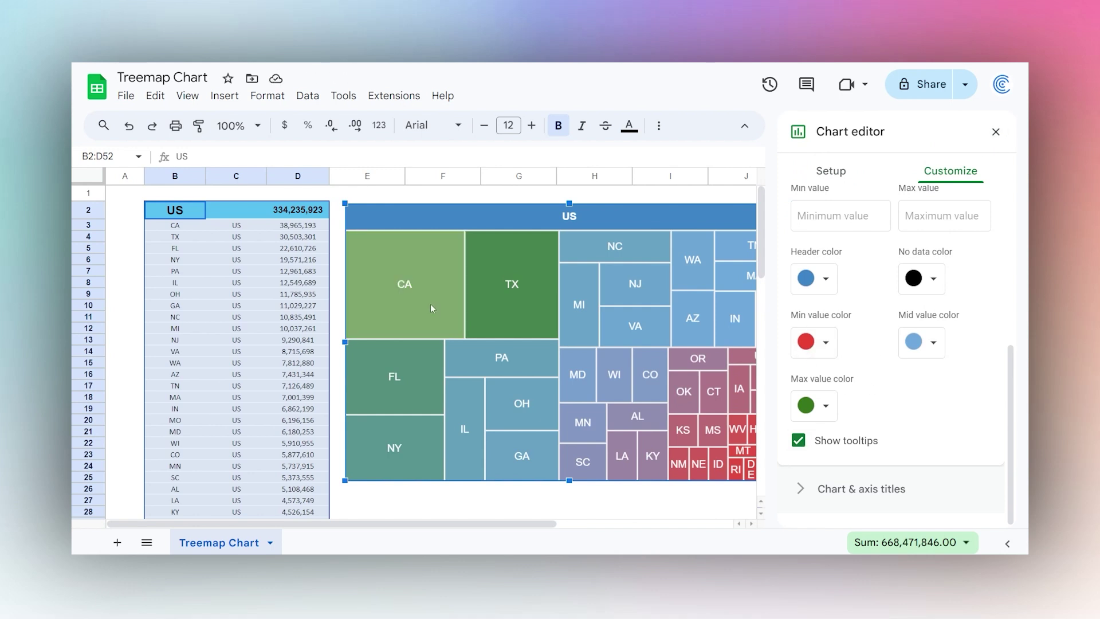
Step: Uncheck Show tooltips in the treemap's Tree map settings and close the Chart editor
{"action": "left_click", "coordinate": [398, 197]}
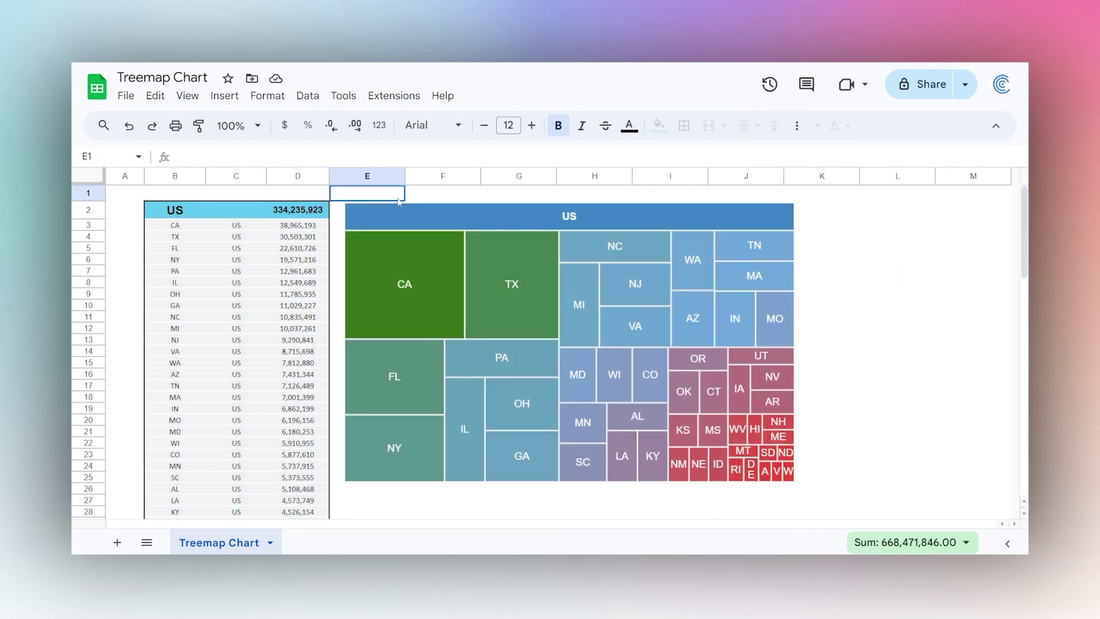
{"action": "left_click", "coordinate": [403, 276]}
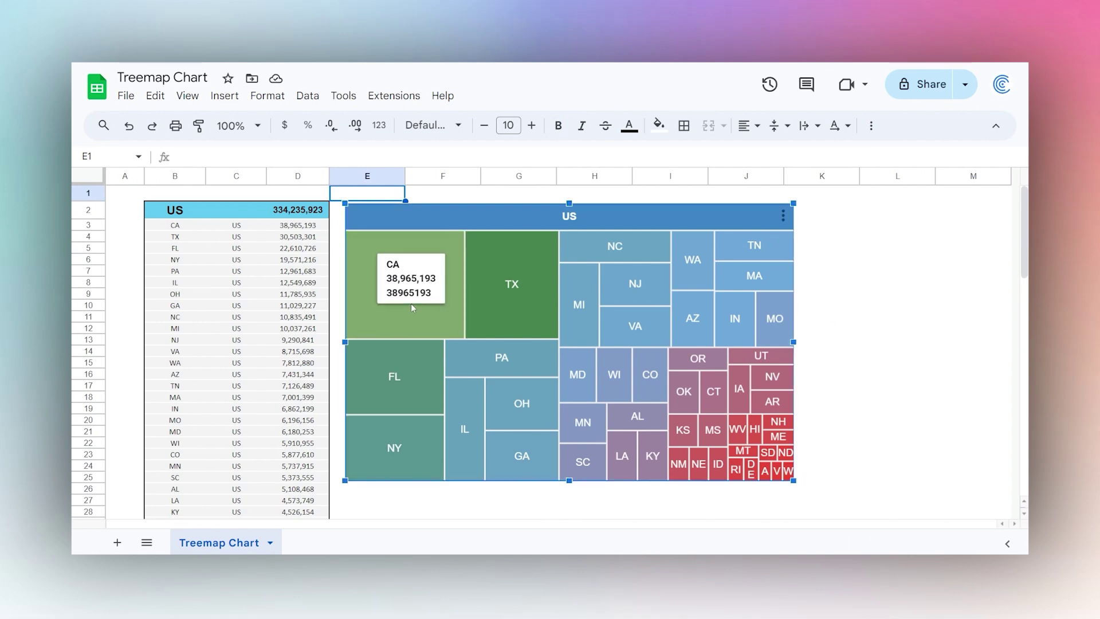
{"action": "mouse_move", "coordinate": [527, 307]}
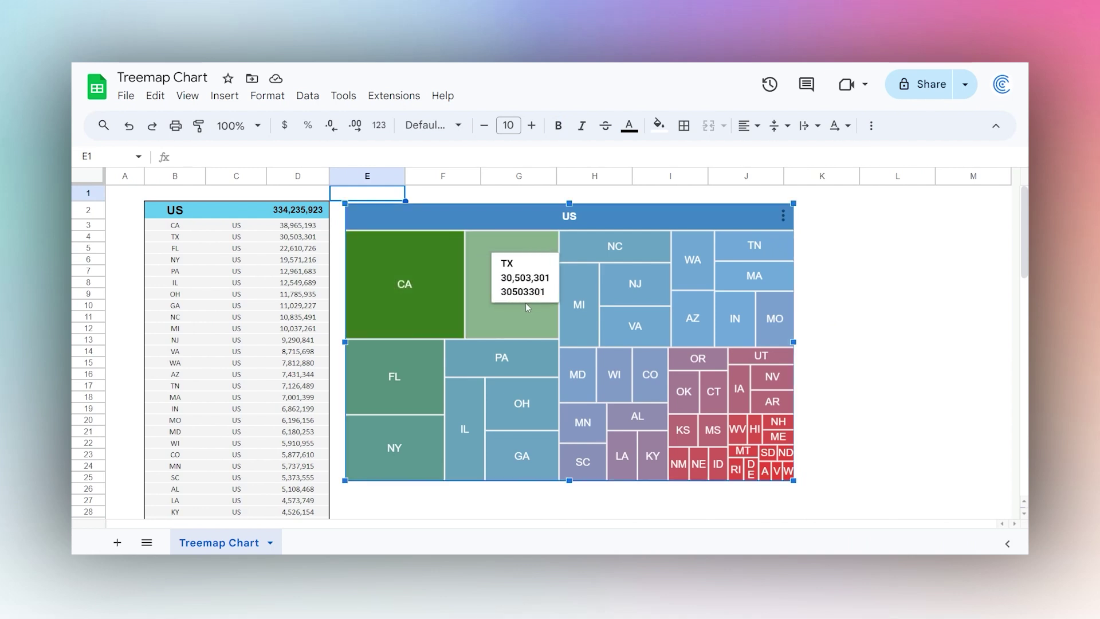
{"action": "mouse_move", "coordinate": [599, 255]}
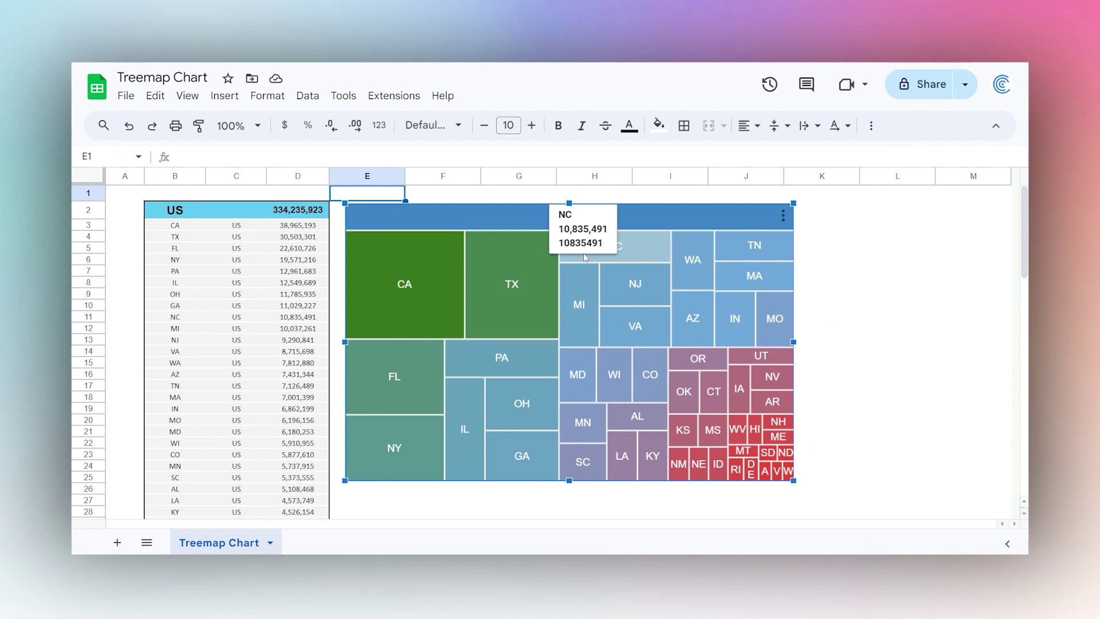
{"action": "double_click", "coordinate": [621, 214]}
{"action": "scroll", "coordinate": [825, 458], "scroll_direction": "down", "scroll_amount": 5}
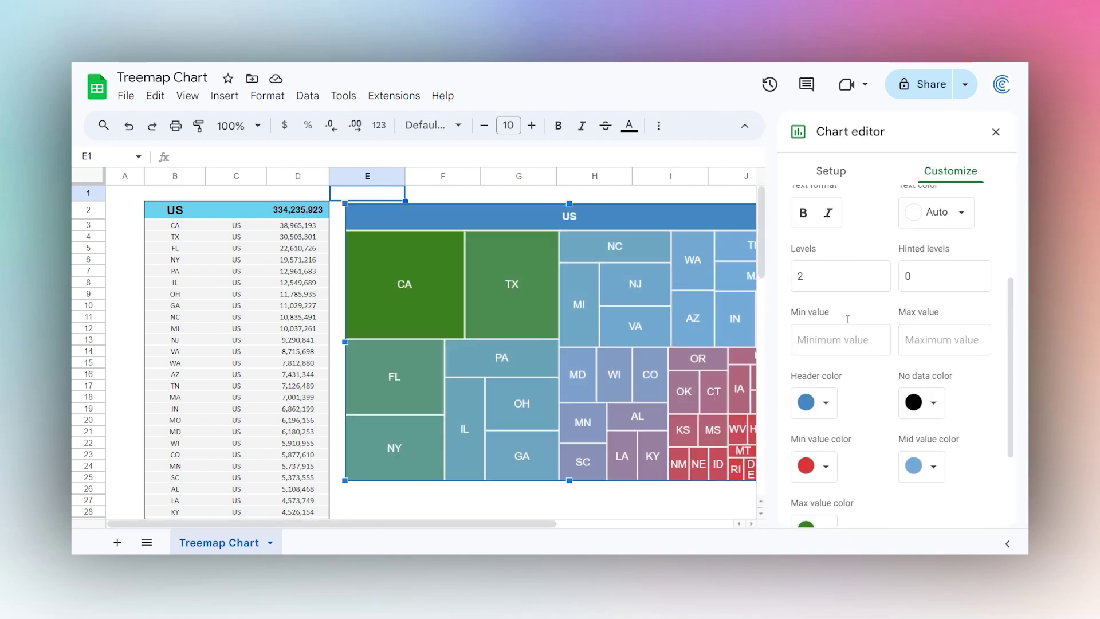
{"action": "left_click", "coordinate": [798, 440]}
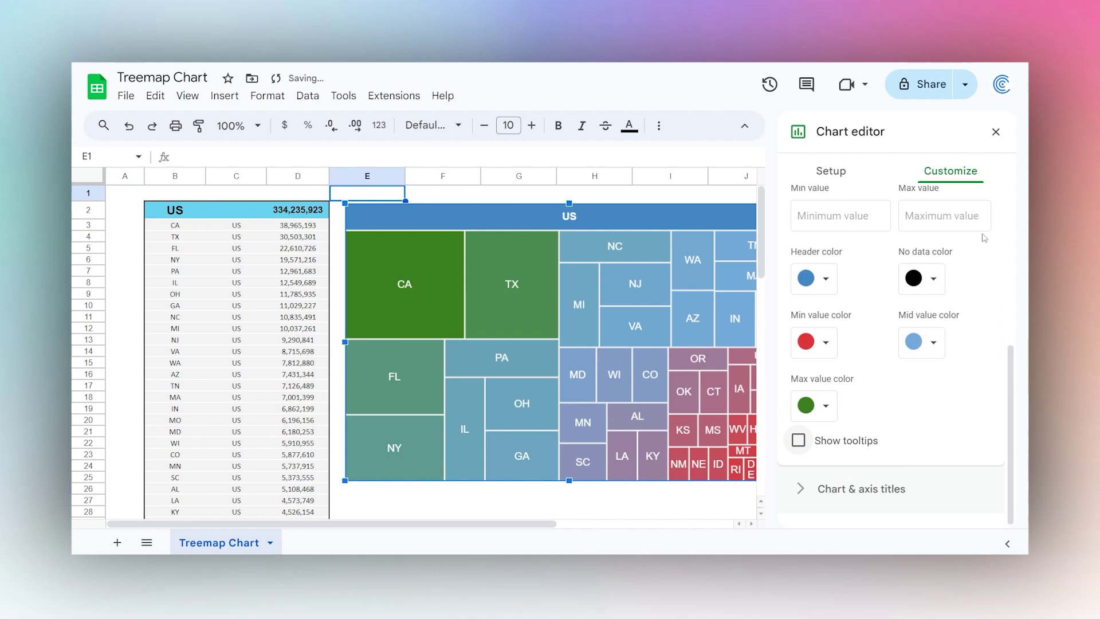
{"action": "left_click", "coordinate": [996, 132]}
{"action": "left_click", "coordinate": [903, 259]}
{"action": "left_click", "coordinate": [554, 261]}
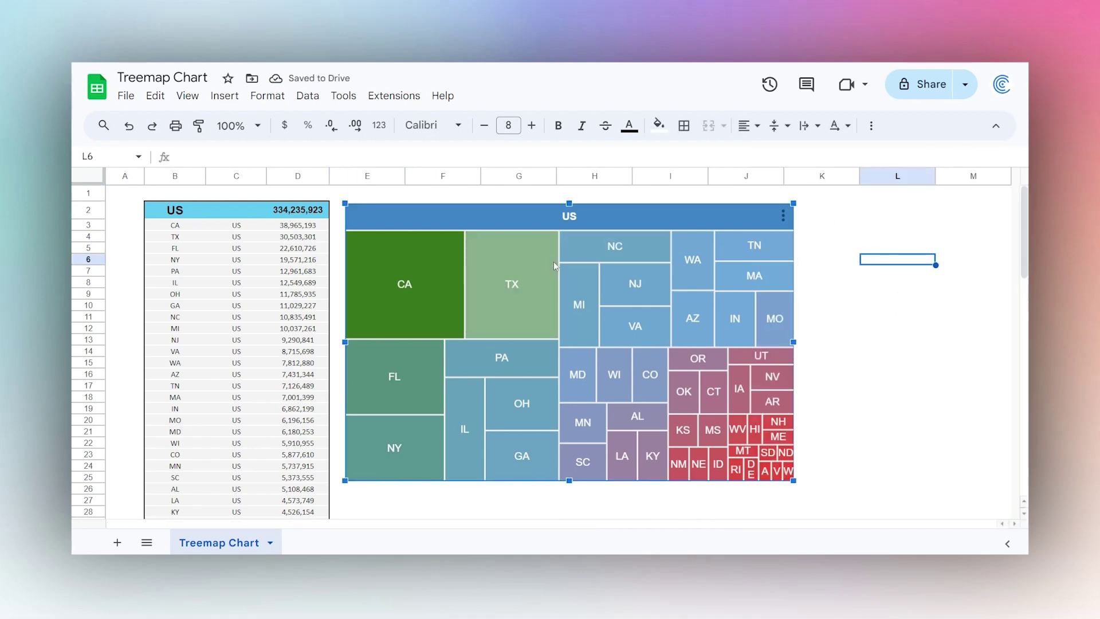
Step: Review the treemap and chart title options in the Chart editor, then close it
{"action": "double_click", "coordinate": [525, 292]}
{"action": "left_click", "coordinate": [866, 250]}
{"action": "scroll", "coordinate": [858, 296], "scroll_direction": "down", "scroll_amount": 5}
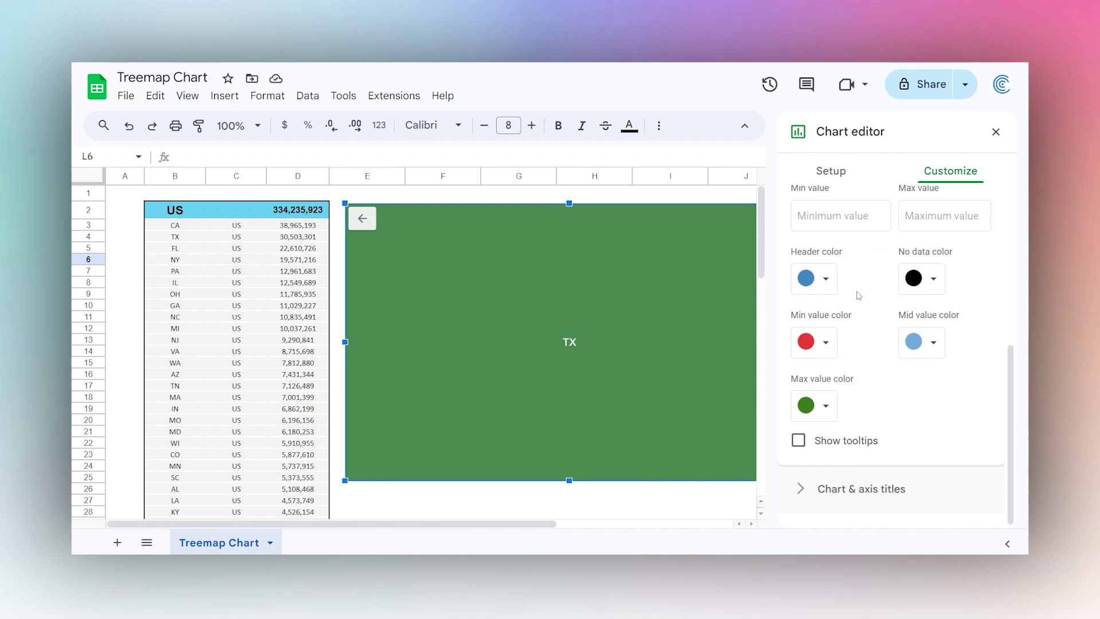
{"action": "left_click", "coordinate": [840, 487]}
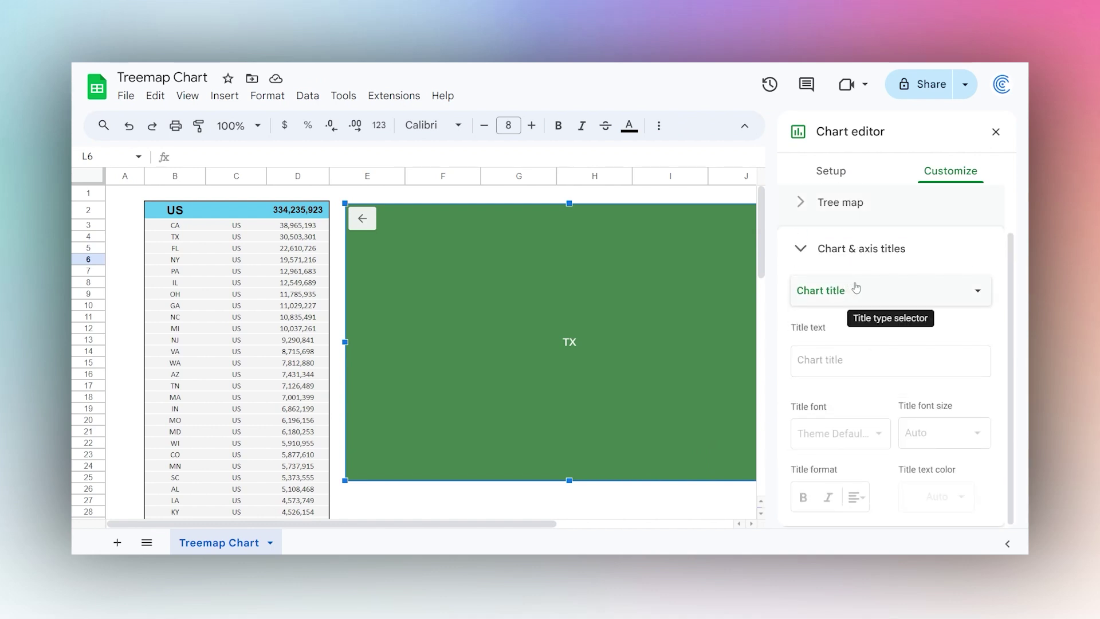
{"action": "left_click", "coordinate": [997, 133]}
Step: Drill into the CA tile, return to the full US treemap, and close the editor
{"action": "left_click", "coordinate": [421, 287]}
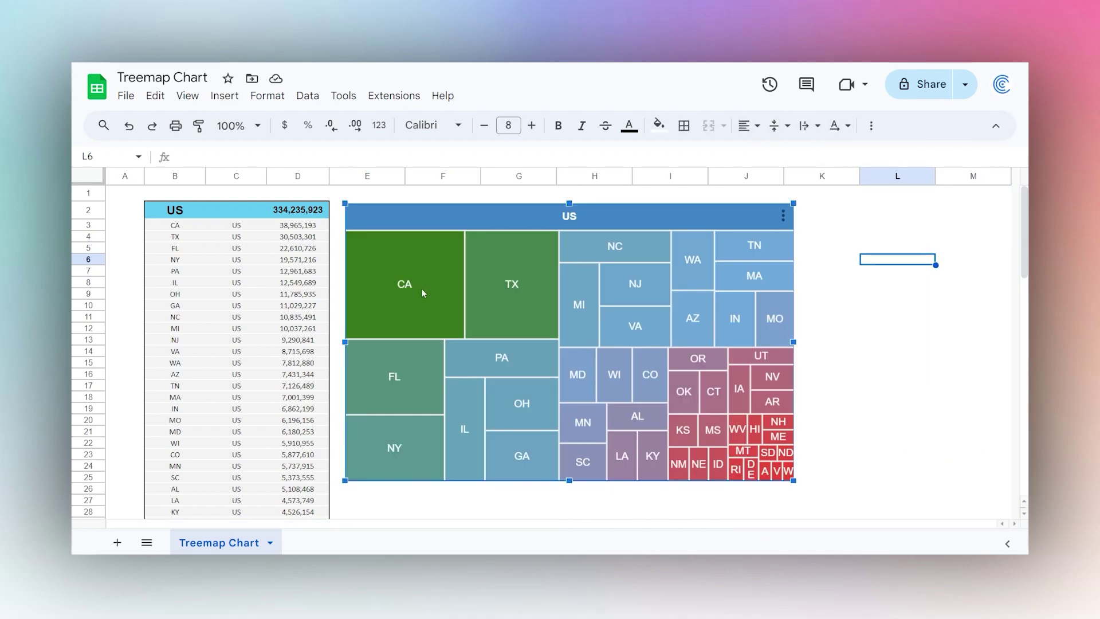
{"action": "double_click", "coordinate": [421, 287]}
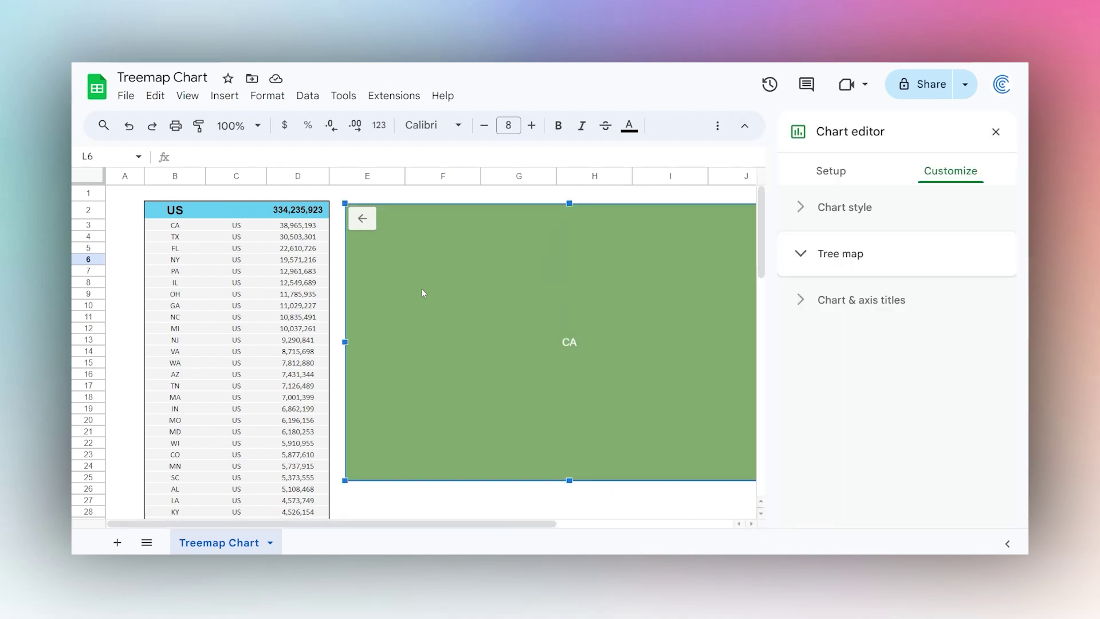
{"action": "left_click", "coordinate": [361, 219]}
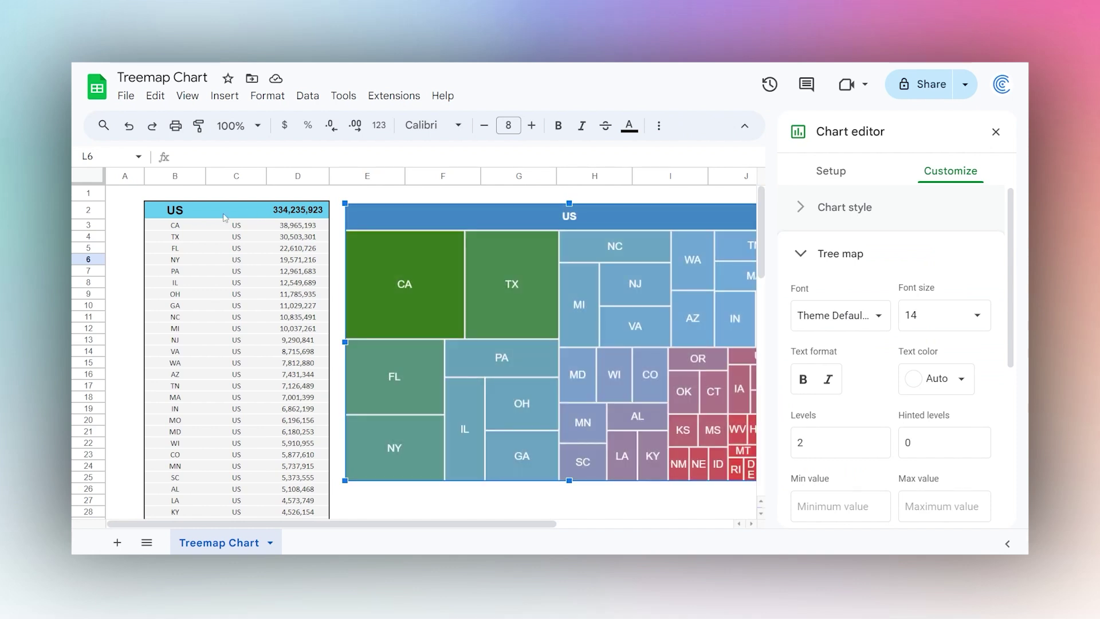
{"action": "left_click", "coordinate": [996, 131]}
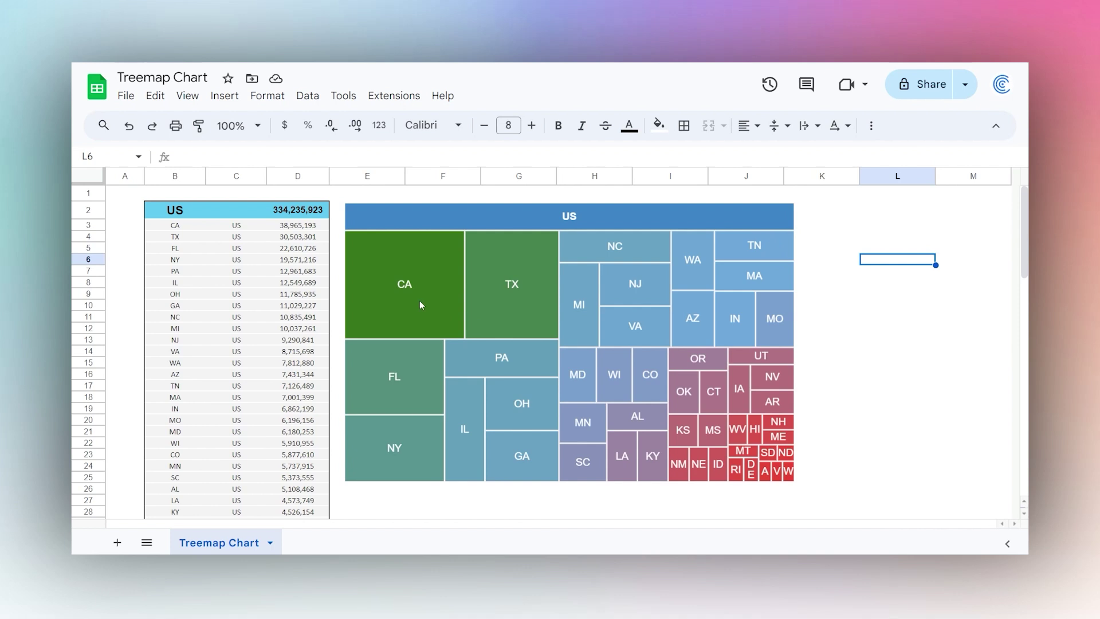
Step: Scroll to the Meals table and check the Meals header, its total of 55 and C62
{"action": "scroll", "coordinate": [424, 355], "scroll_direction": "down", "scroll_amount": 6}
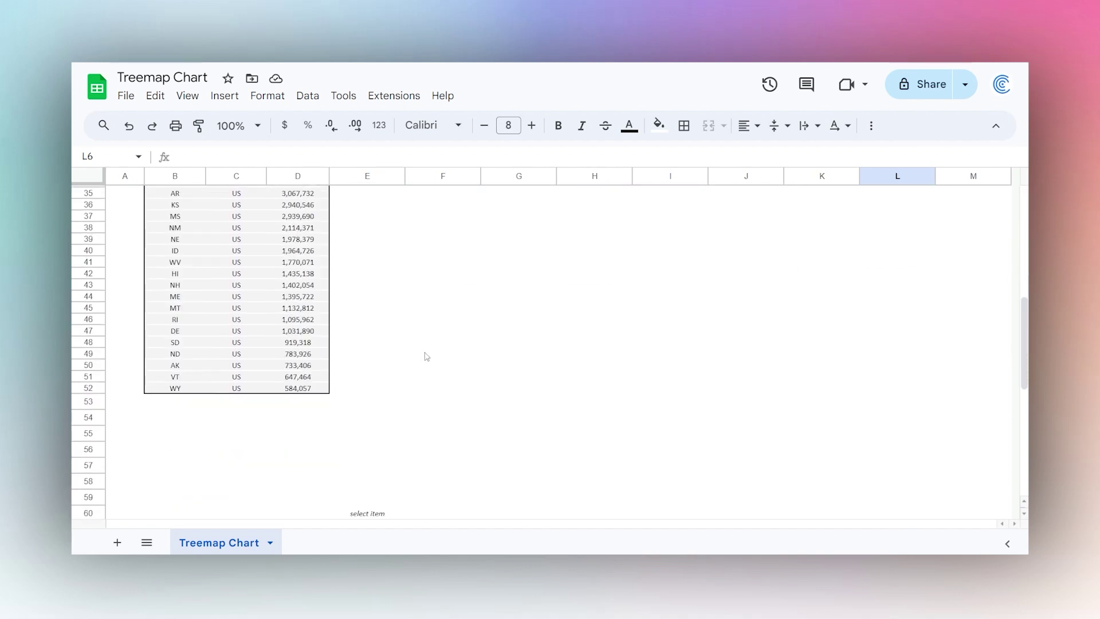
{"action": "scroll", "coordinate": [427, 356], "scroll_direction": "down", "scroll_amount": 5}
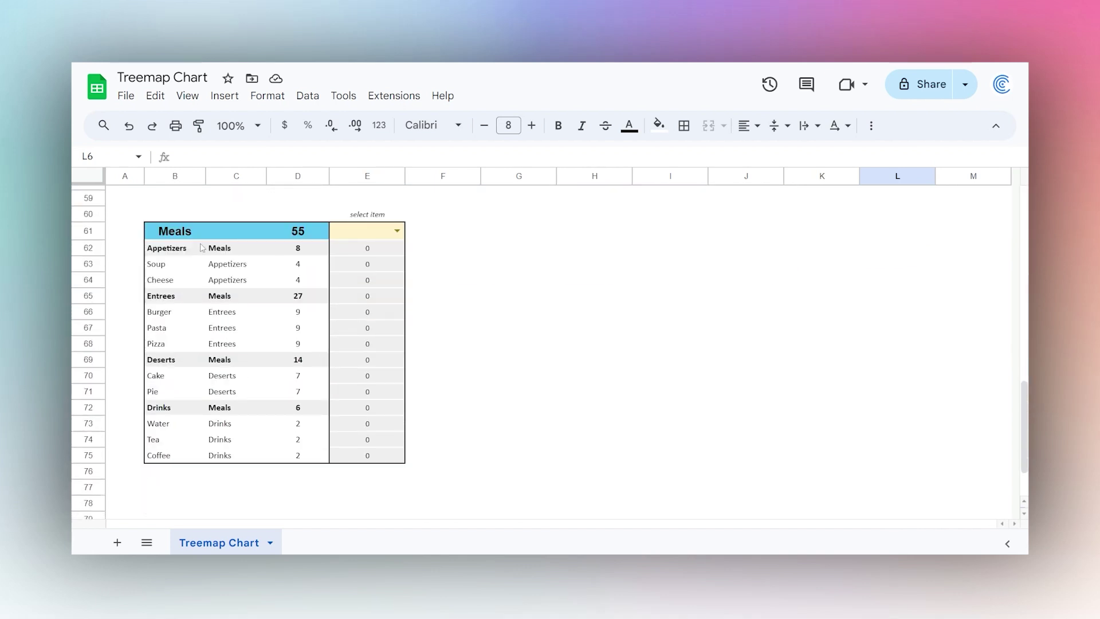
{"action": "left_click_drag", "start_coordinate": [177, 232], "coordinate": [300, 459]}
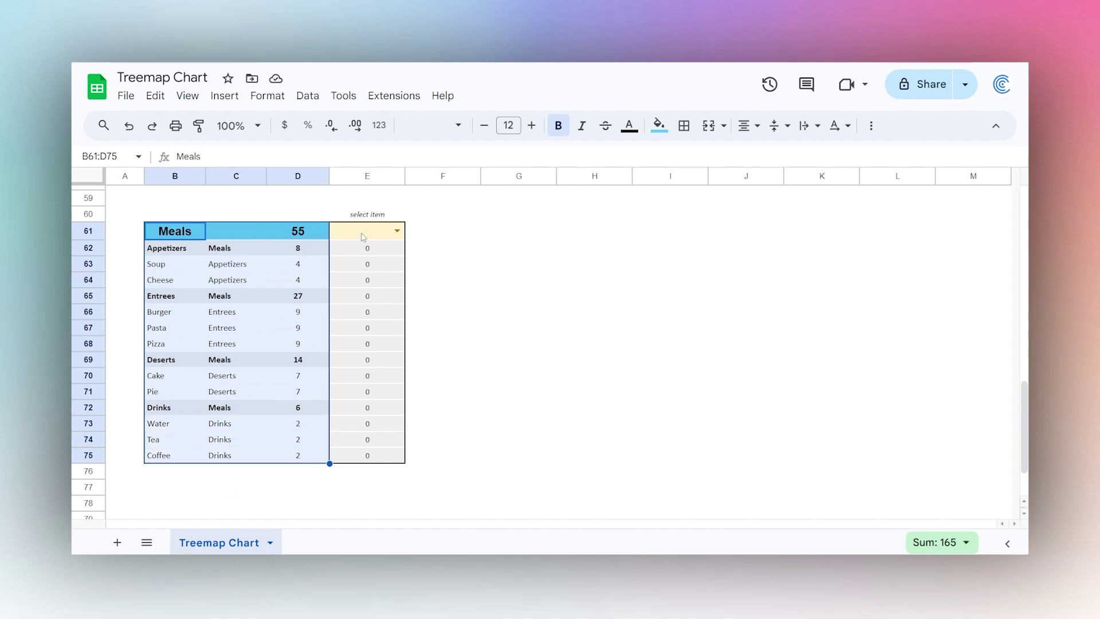
{"action": "left_click_drag", "start_coordinate": [364, 237], "coordinate": [365, 456]}
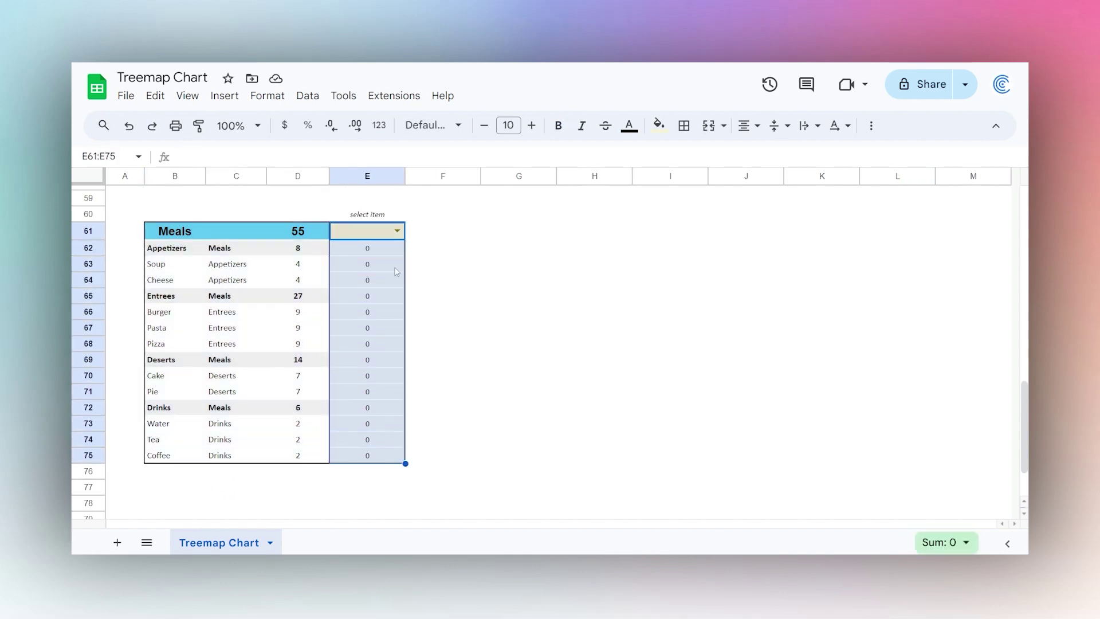
{"action": "left_click", "coordinate": [406, 235]}
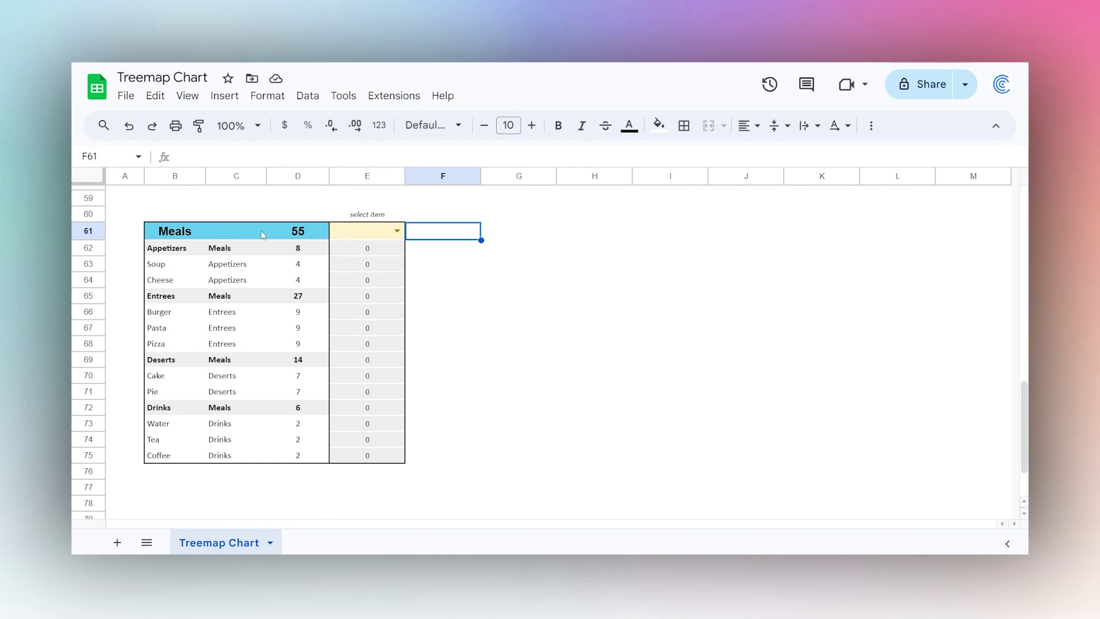
{"action": "left_click", "coordinate": [172, 232]}
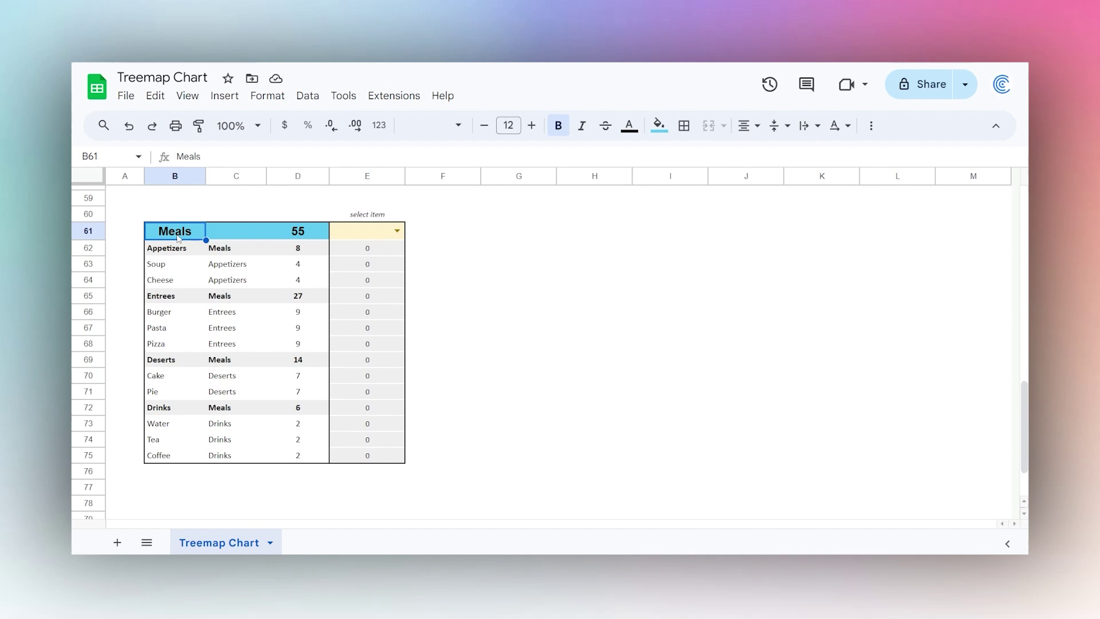
{"action": "left_click", "coordinate": [309, 234]}
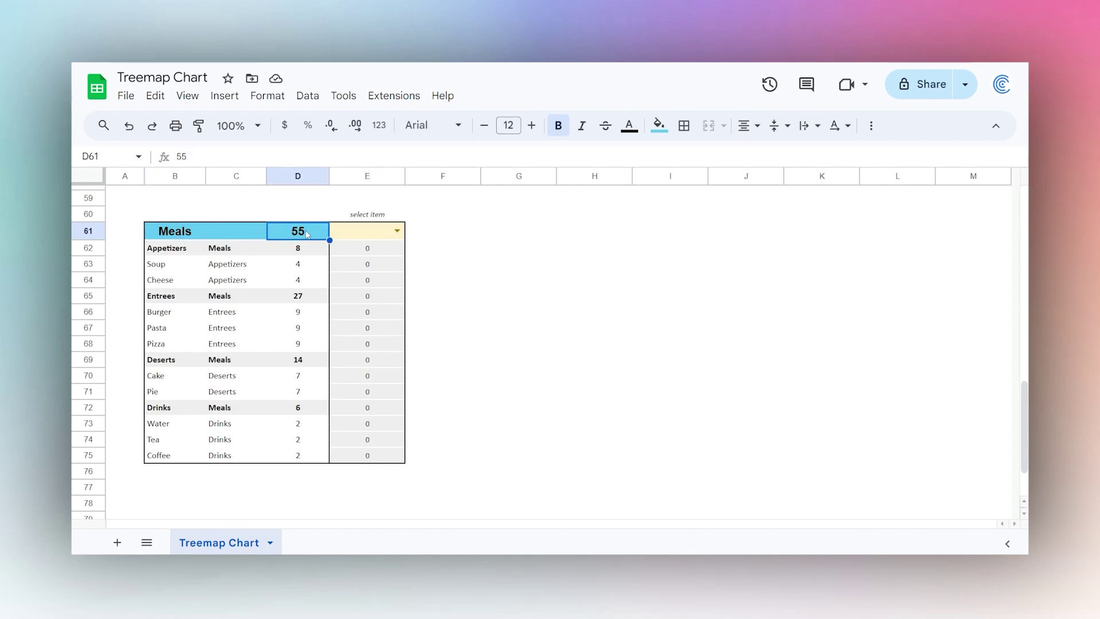
{"action": "left_click", "coordinate": [225, 253]}
{"action": "left_click", "coordinate": [190, 236]}
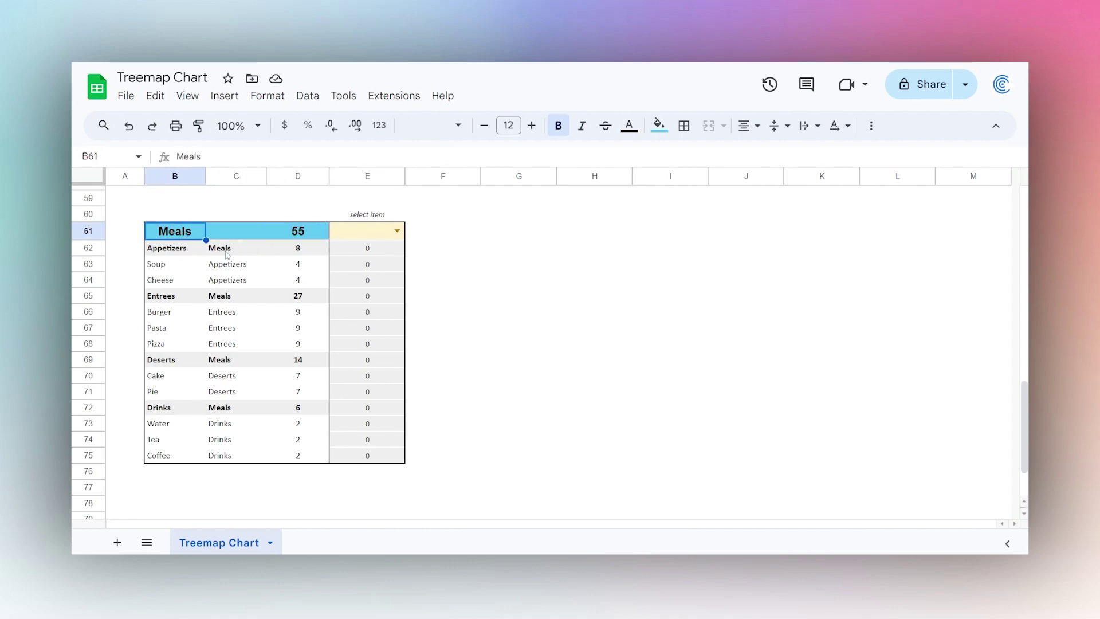
{"action": "left_click", "coordinate": [226, 252]}
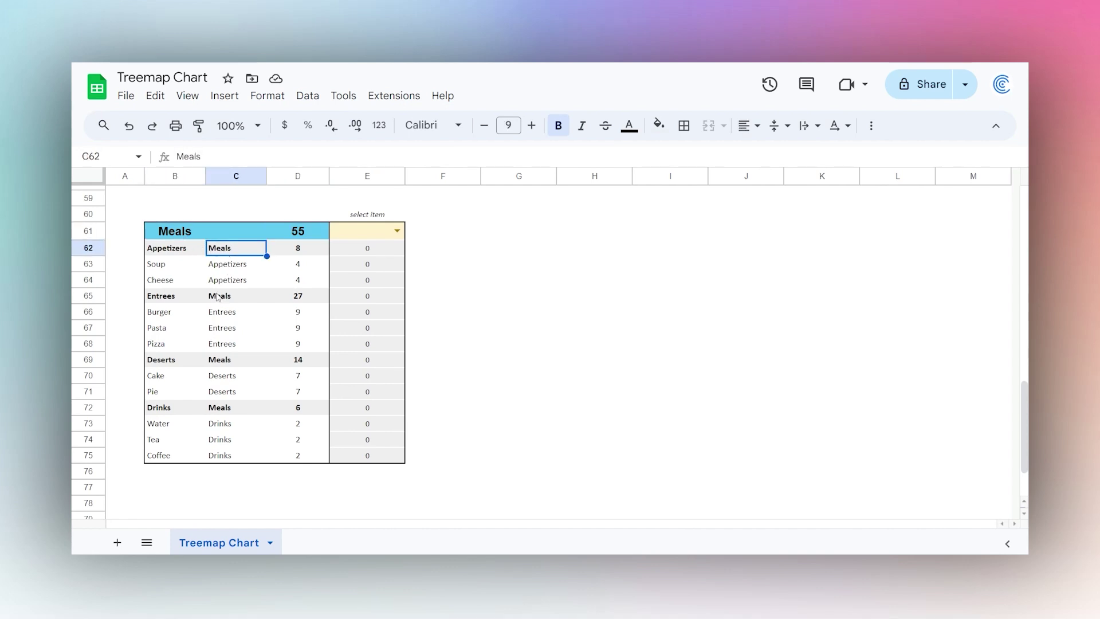
Step: Inspect the Entrees, Appetizers, Deserts and Drinks category rows and their parent cells
{"action": "left_click_drag", "start_coordinate": [167, 297], "coordinate": [311, 300]}
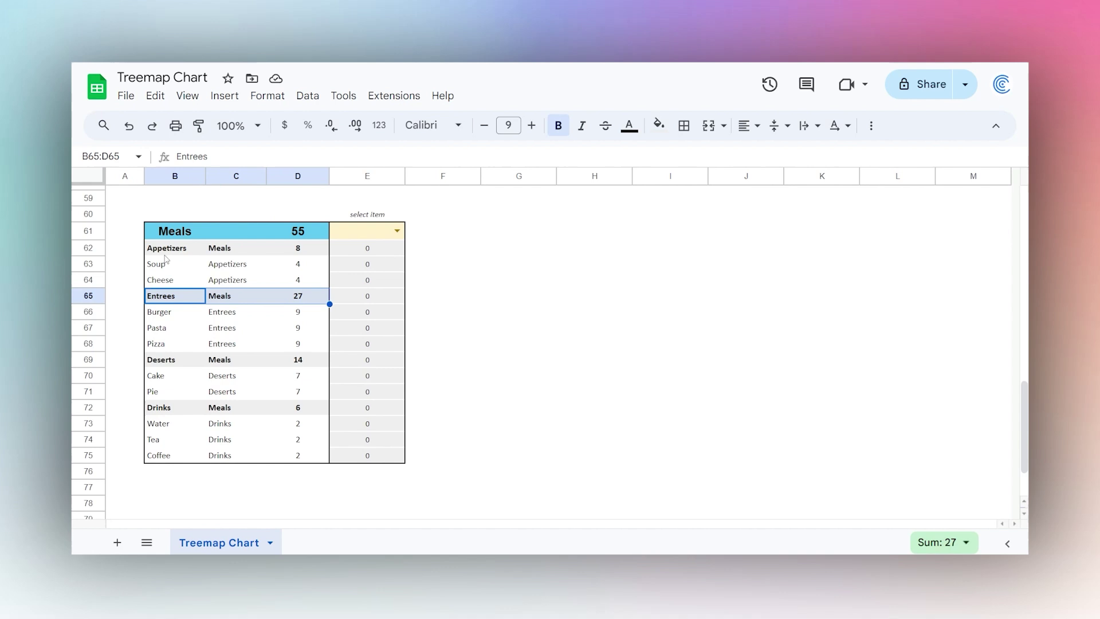
{"action": "left_click_drag", "start_coordinate": [165, 252], "coordinate": [297, 253]}
{"action": "left_click_drag", "start_coordinate": [169, 362], "coordinate": [309, 365]}
{"action": "left_click_drag", "start_coordinate": [179, 412], "coordinate": [303, 416]}
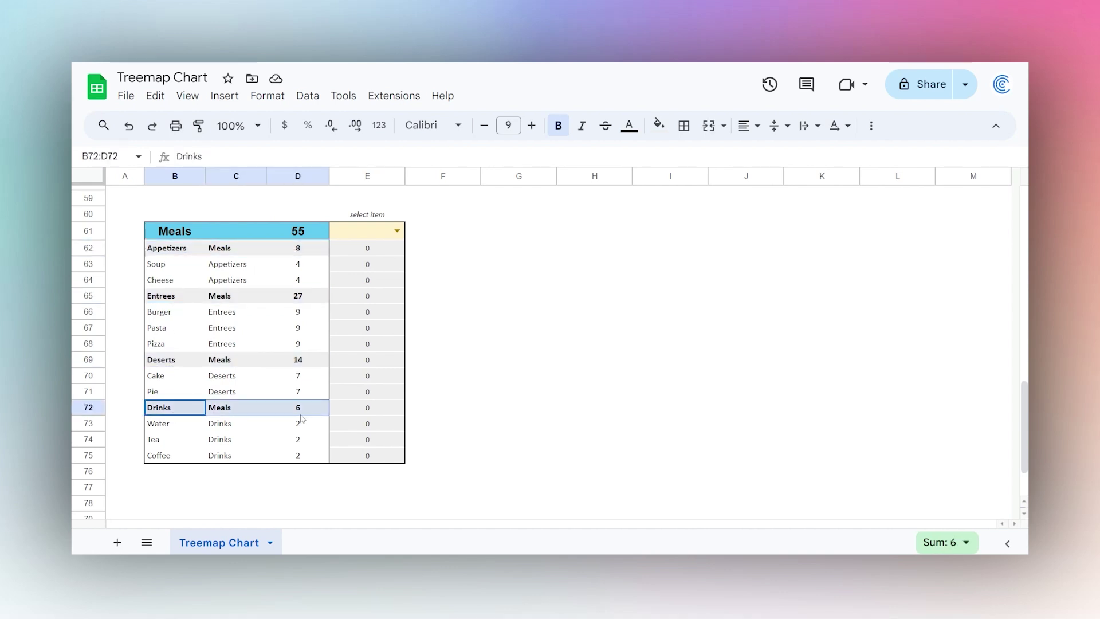
{"action": "left_click", "coordinate": [230, 412]}
{"action": "left_click", "coordinate": [226, 362]}
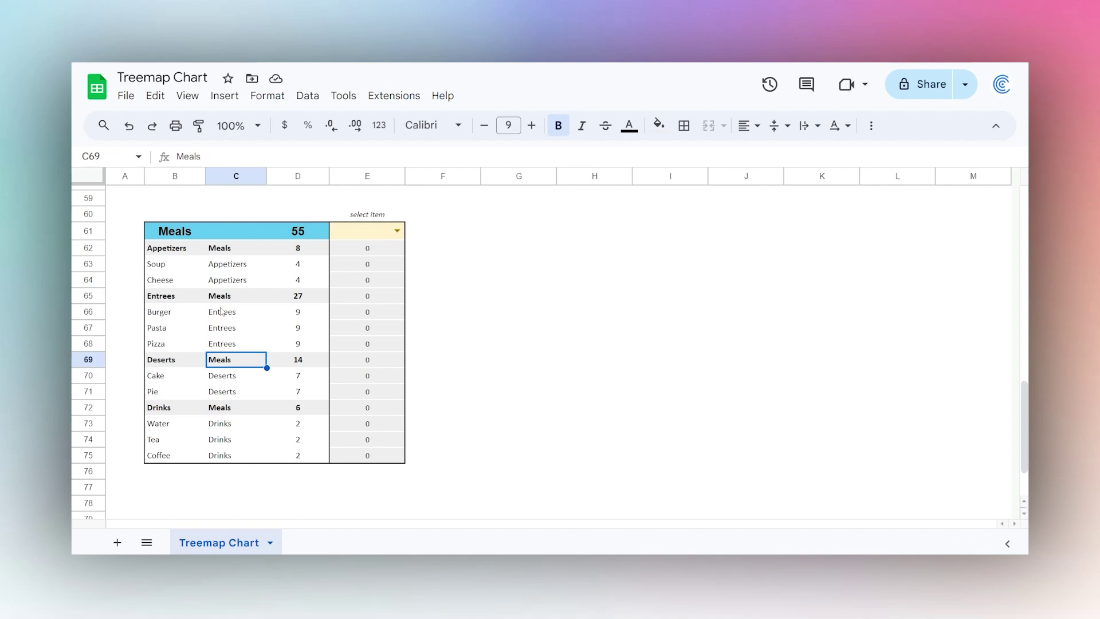
{"action": "left_click", "coordinate": [228, 300]}
{"action": "left_click", "coordinate": [221, 250]}
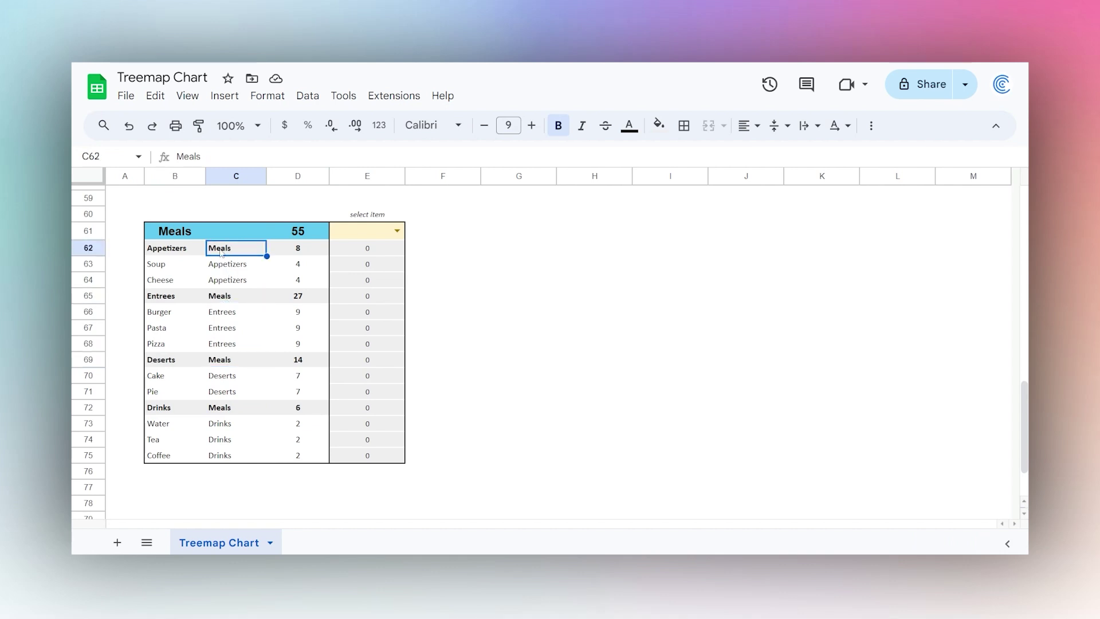
{"action": "left_click", "coordinate": [174, 251]}
{"action": "left_click", "coordinate": [180, 232]}
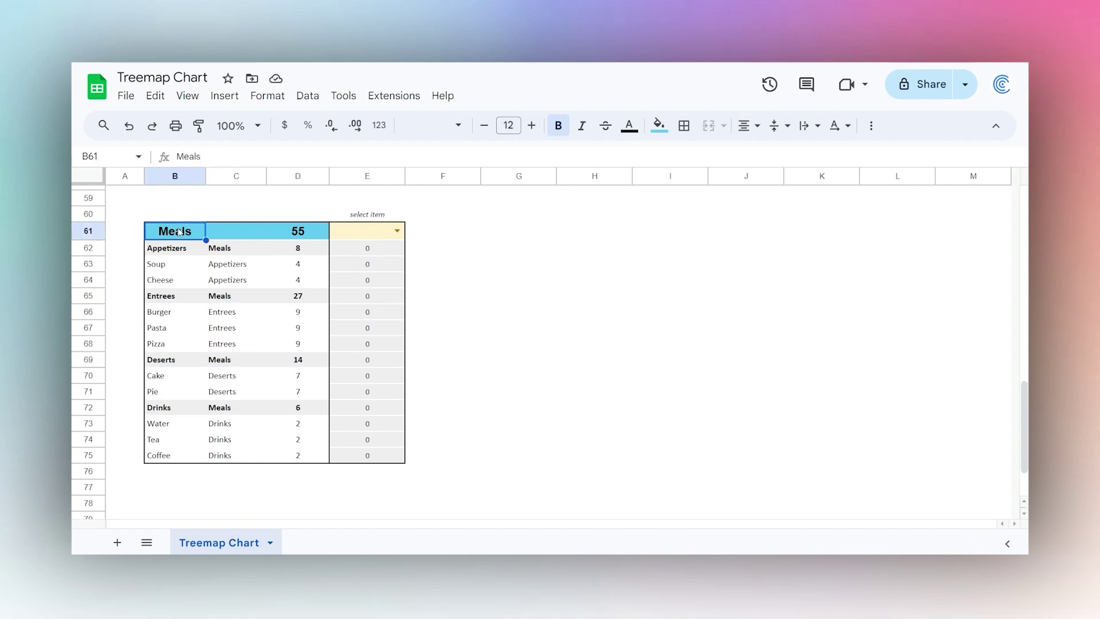
{"action": "left_click", "coordinate": [89, 250]}
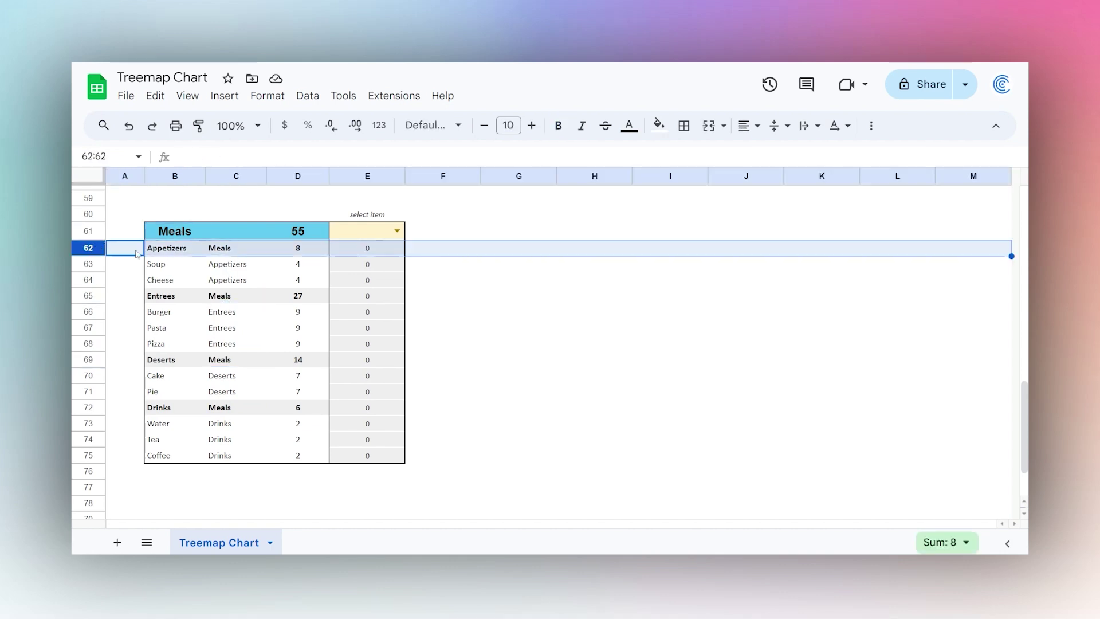
Step: Review the =SUM subtotal formulas in D62 and D65, leaving them unchanged
{"action": "left_click", "coordinate": [306, 253]}
{"action": "left_click", "coordinate": [172, 156]}
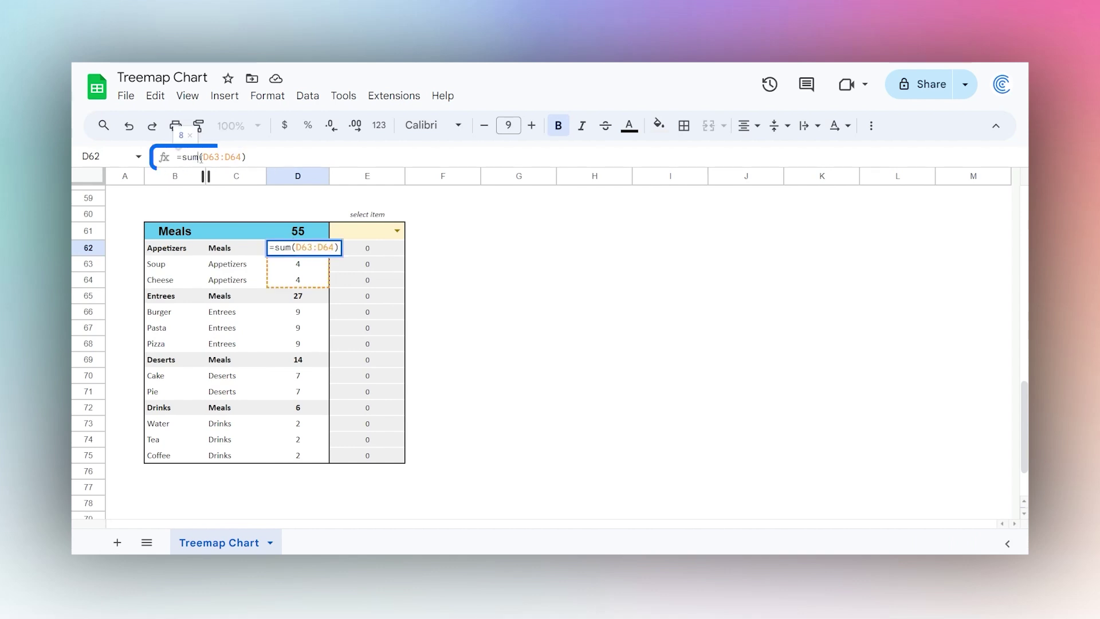
{"action": "key", "text": "Return"}
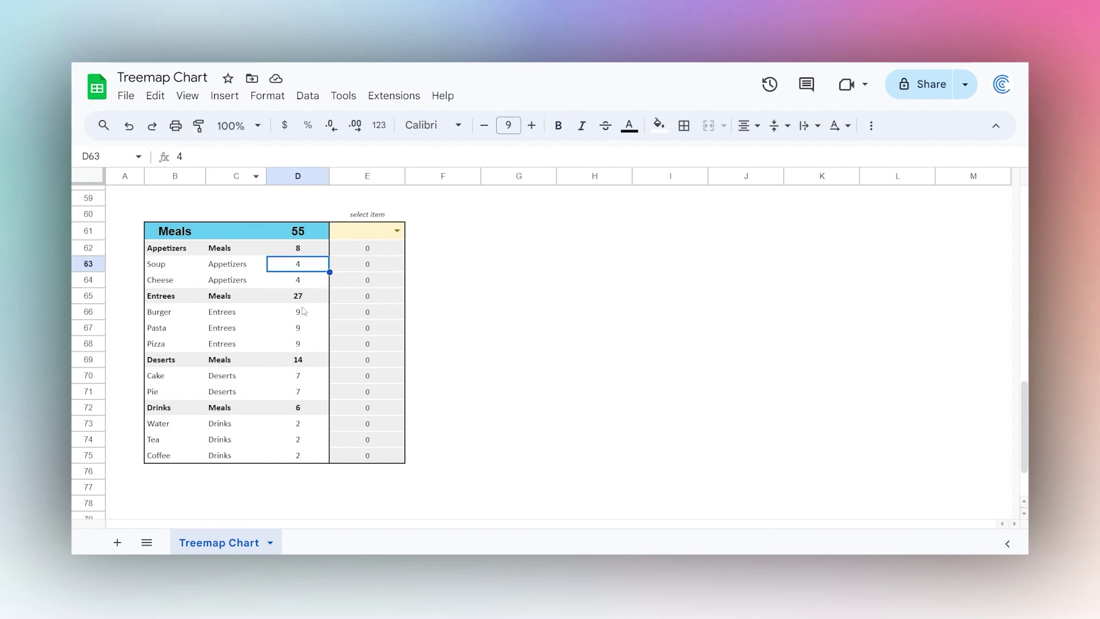
{"action": "left_click", "coordinate": [301, 296]}
{"action": "left_click", "coordinate": [169, 156]}
{"action": "key", "text": "Return"}
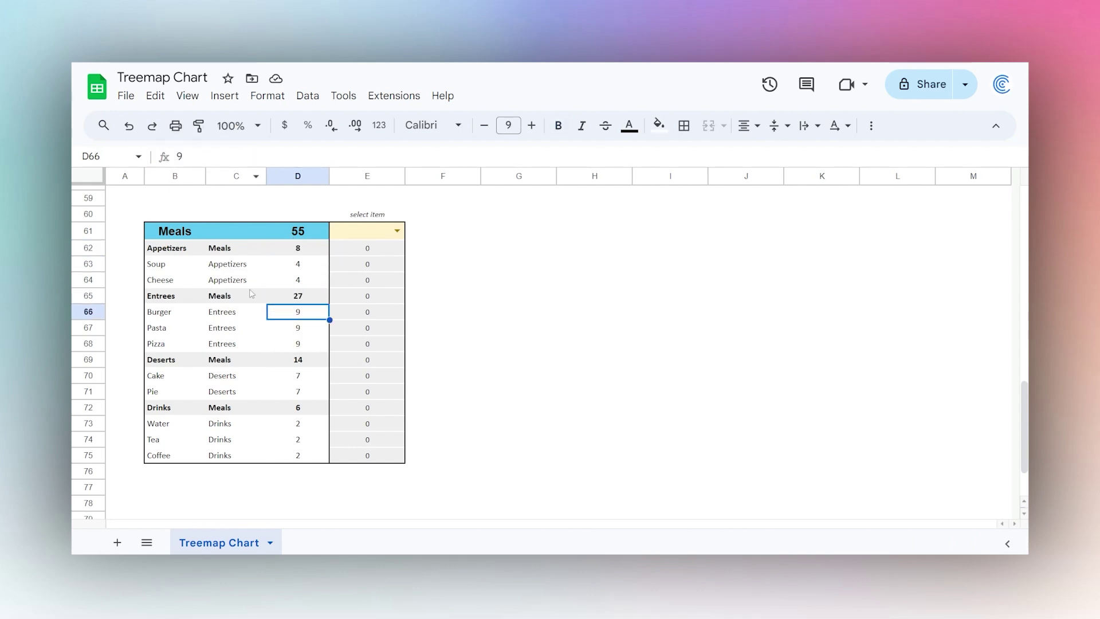
{"action": "left_click", "coordinate": [176, 235]}
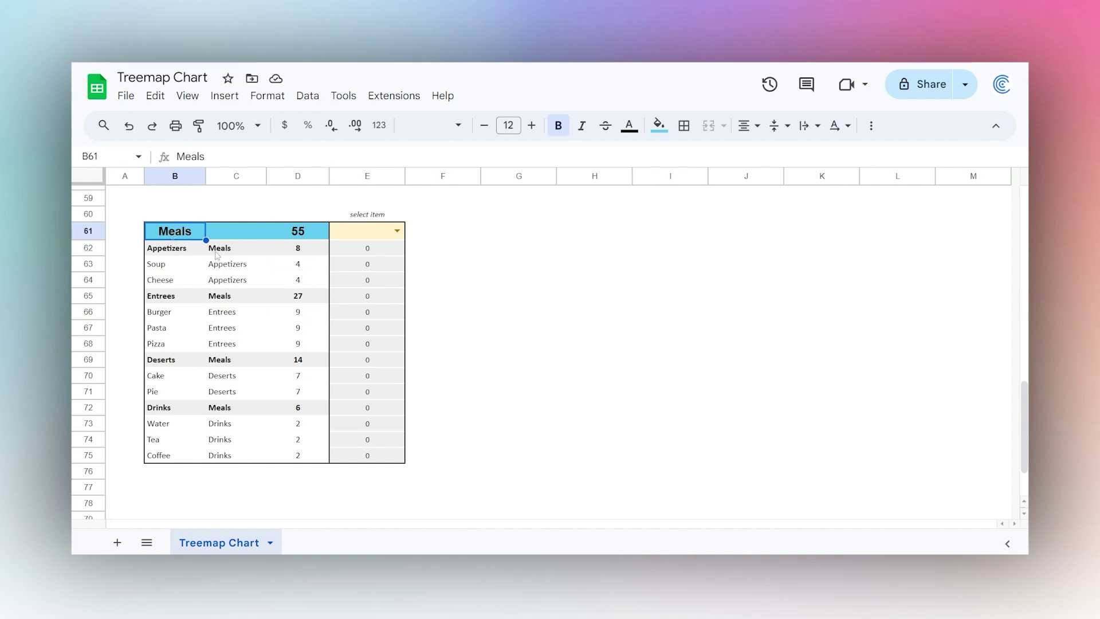
Step: Check the Soup and Cheese items under Appetizers, then select B61:D75
{"action": "left_click_drag", "start_coordinate": [177, 250], "coordinate": [307, 250]}
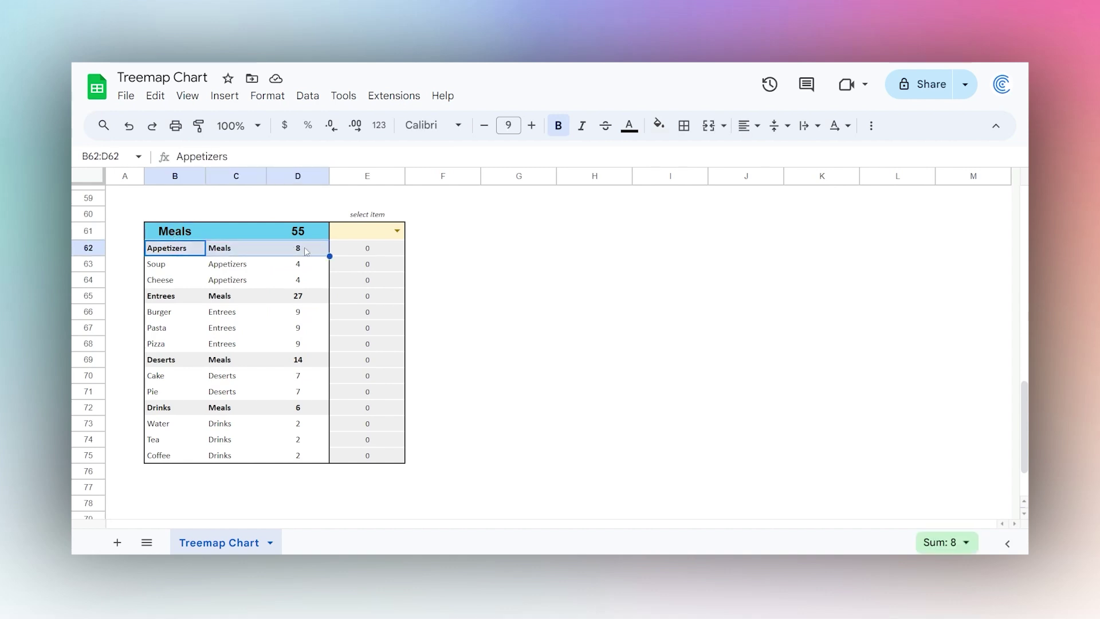
{"action": "left_click", "coordinate": [227, 251]}
{"action": "left_click", "coordinate": [174, 253]}
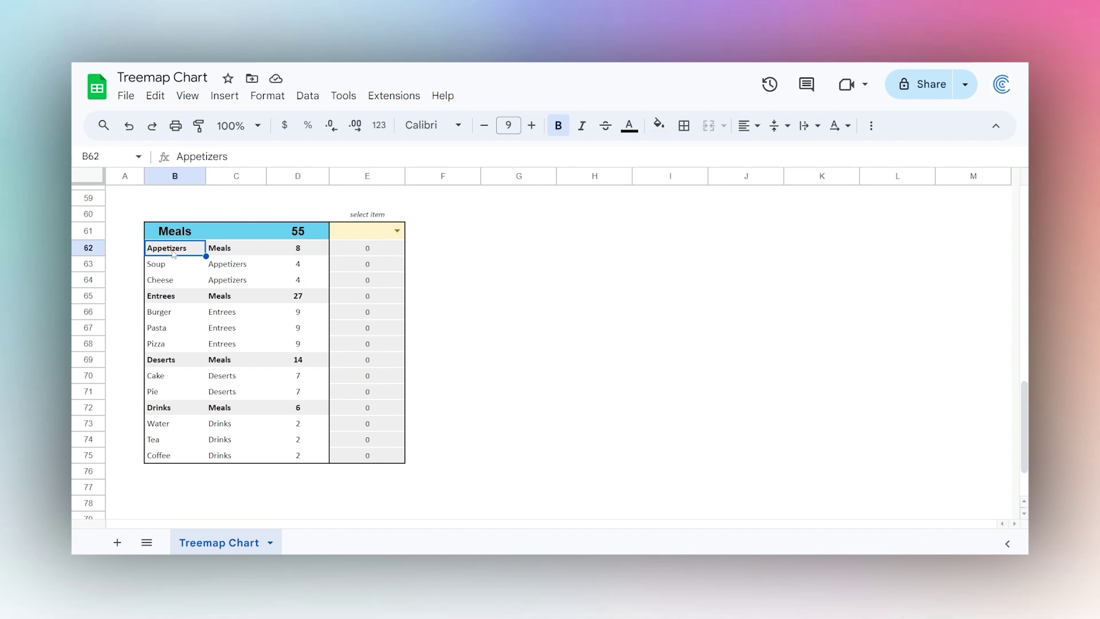
{"action": "left_click_drag", "start_coordinate": [173, 268], "coordinate": [246, 279]}
{"action": "left_click", "coordinate": [239, 270]}
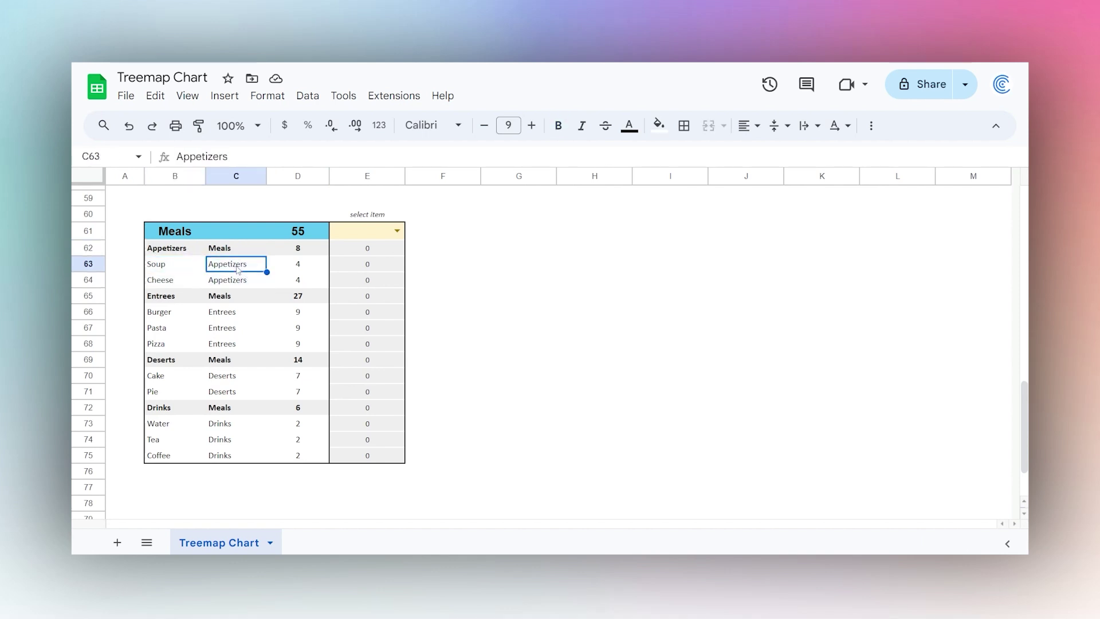
{"action": "left_click_drag", "start_coordinate": [164, 268], "coordinate": [161, 284]}
{"action": "scroll", "coordinate": [229, 321], "scroll_direction": "up", "scroll_amount": 5}
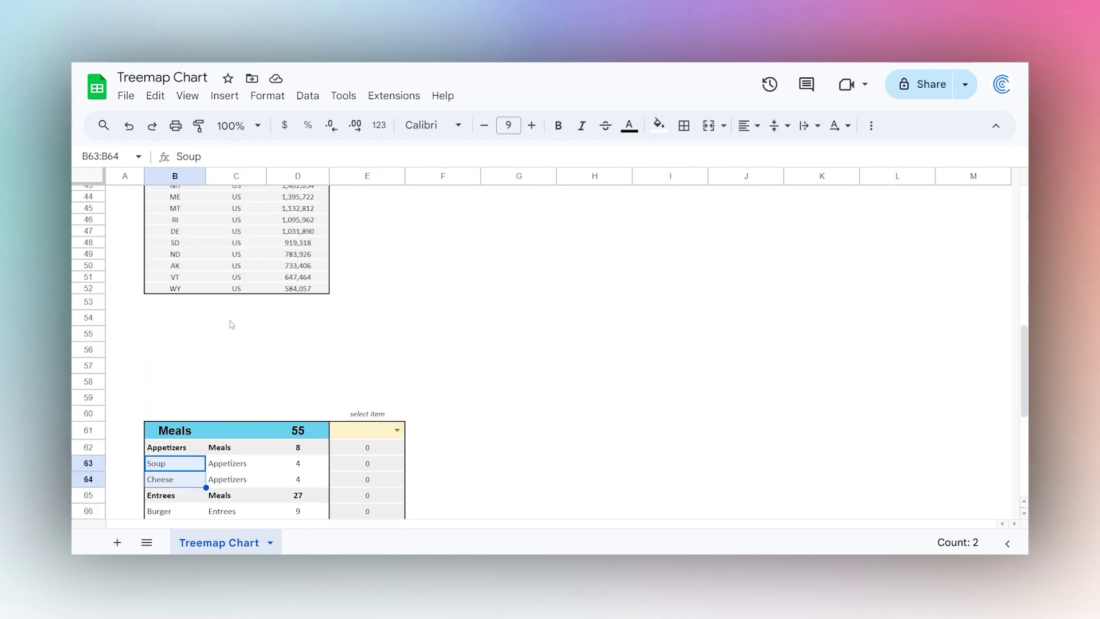
{"action": "scroll", "coordinate": [183, 292], "scroll_direction": "down", "scroll_amount": 5}
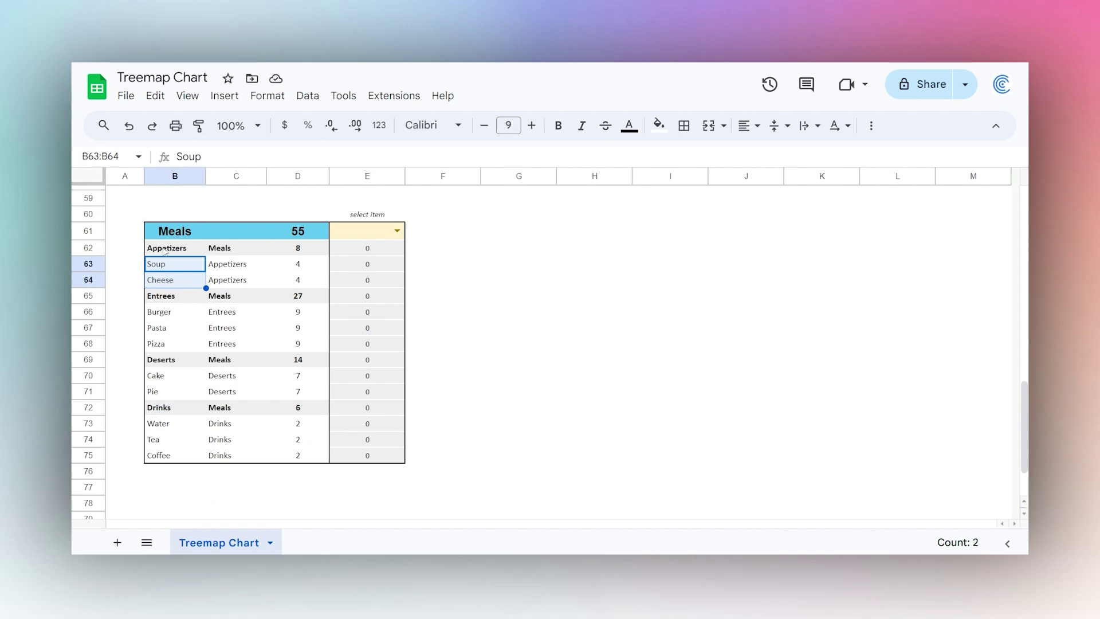
{"action": "left_click_drag", "start_coordinate": [169, 235], "coordinate": [291, 456]}
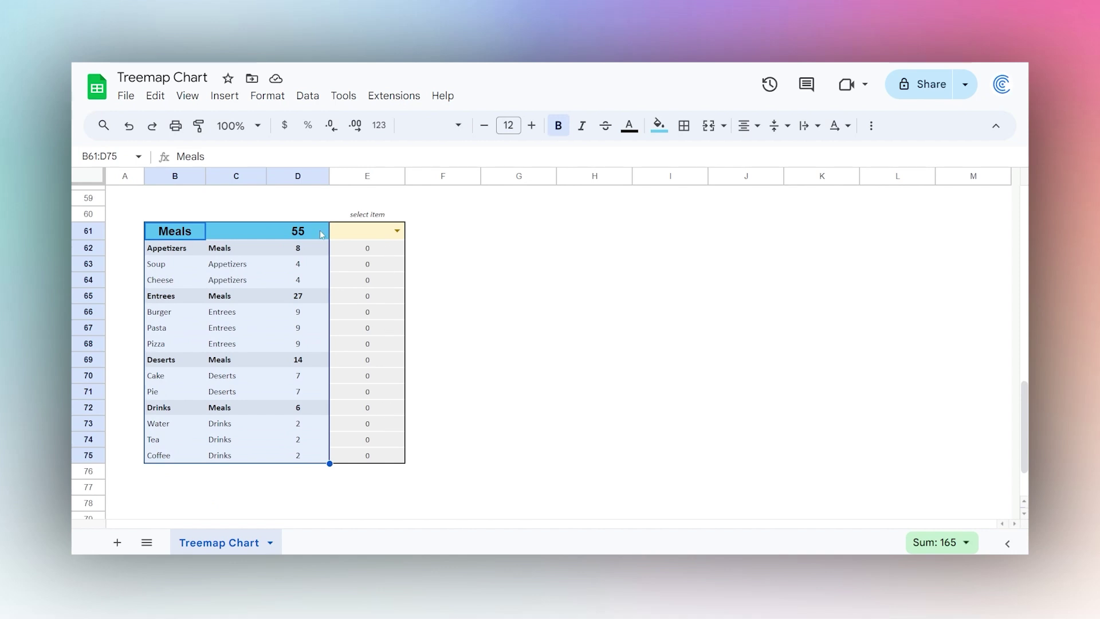
Step: Insert a Tree map chart of the Meals data and close the Chart editor
{"action": "left_click", "coordinate": [224, 95]}
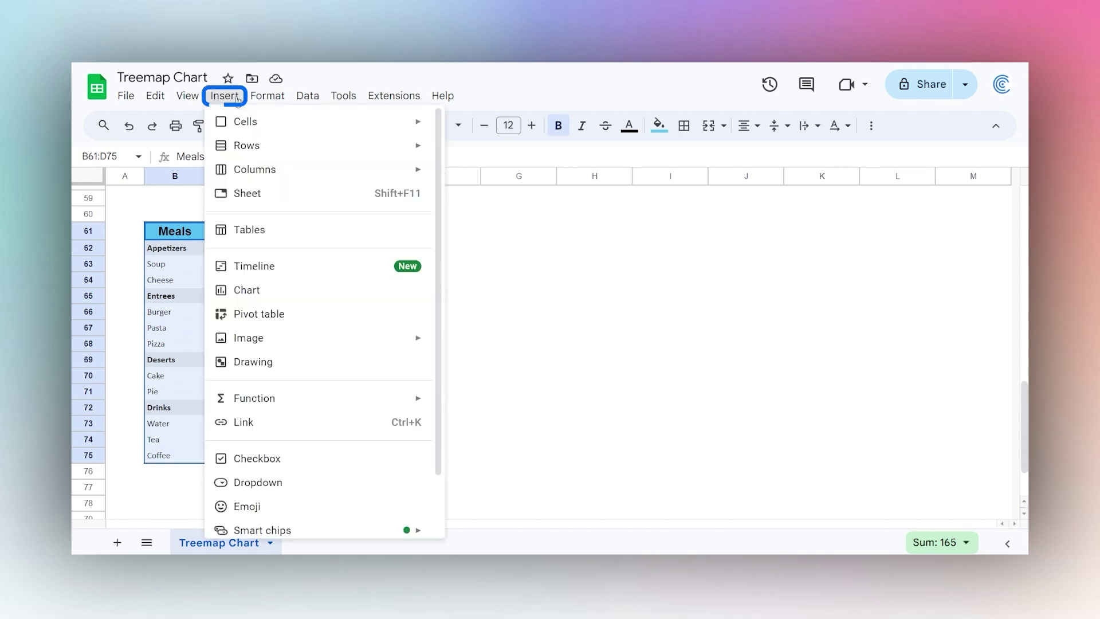
{"action": "left_click", "coordinate": [265, 290]}
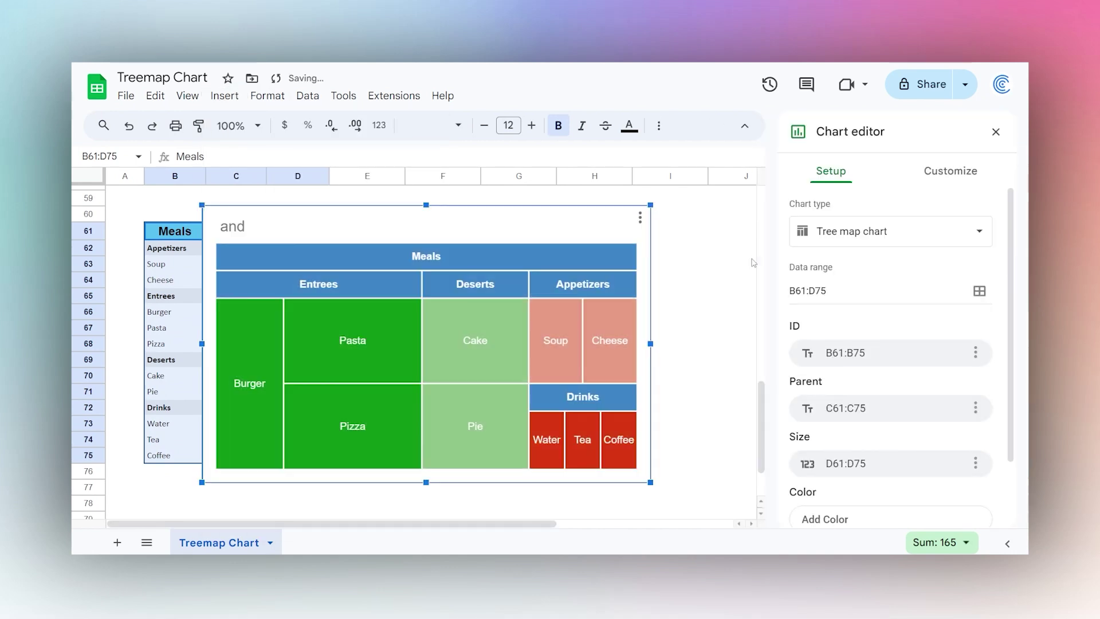
{"action": "left_click", "coordinate": [848, 228]}
{"action": "left_click", "coordinate": [846, 232]}
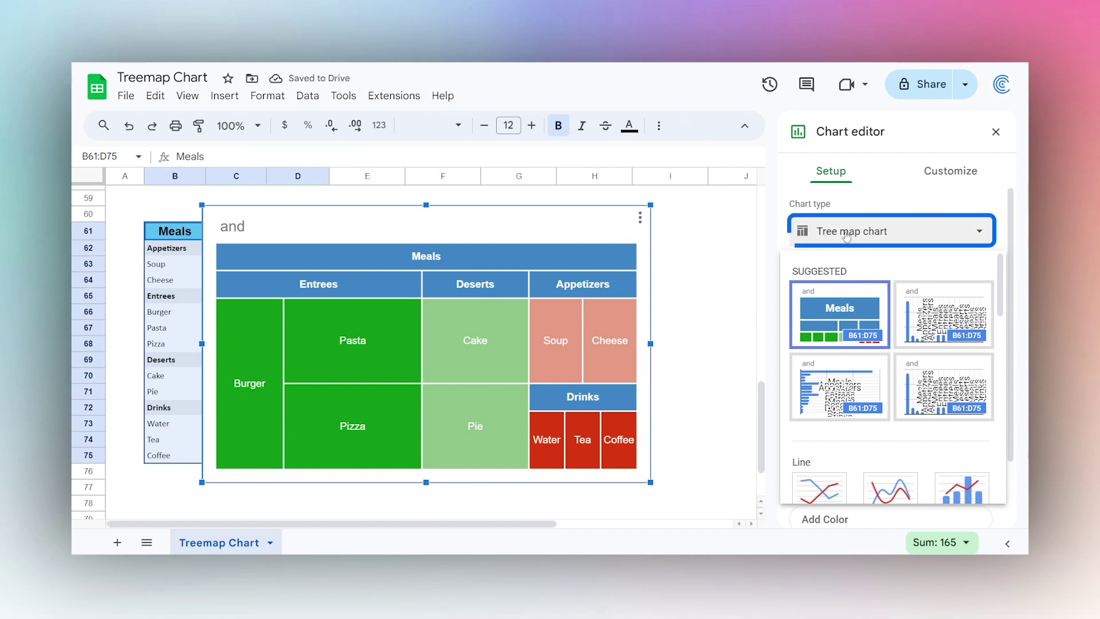
{"action": "left_click", "coordinate": [996, 132]}
Step: Drag the Meals treemap to the right so all table columns stay visible
{"action": "left_click", "coordinate": [513, 228]}
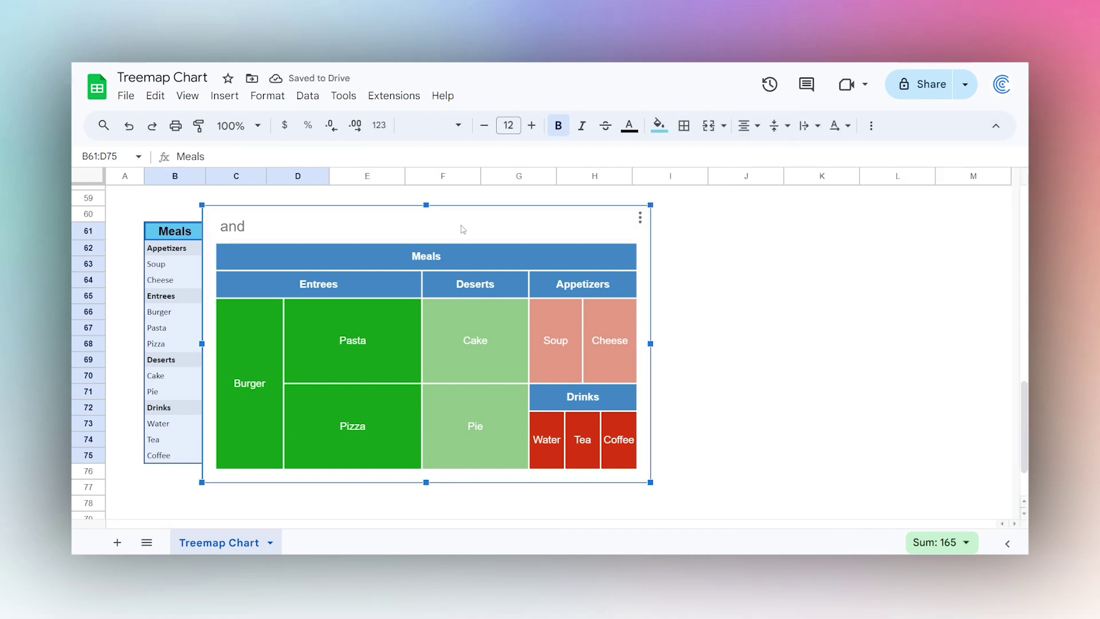
{"action": "left_click_drag", "start_coordinate": [462, 227], "coordinate": [688, 236]}
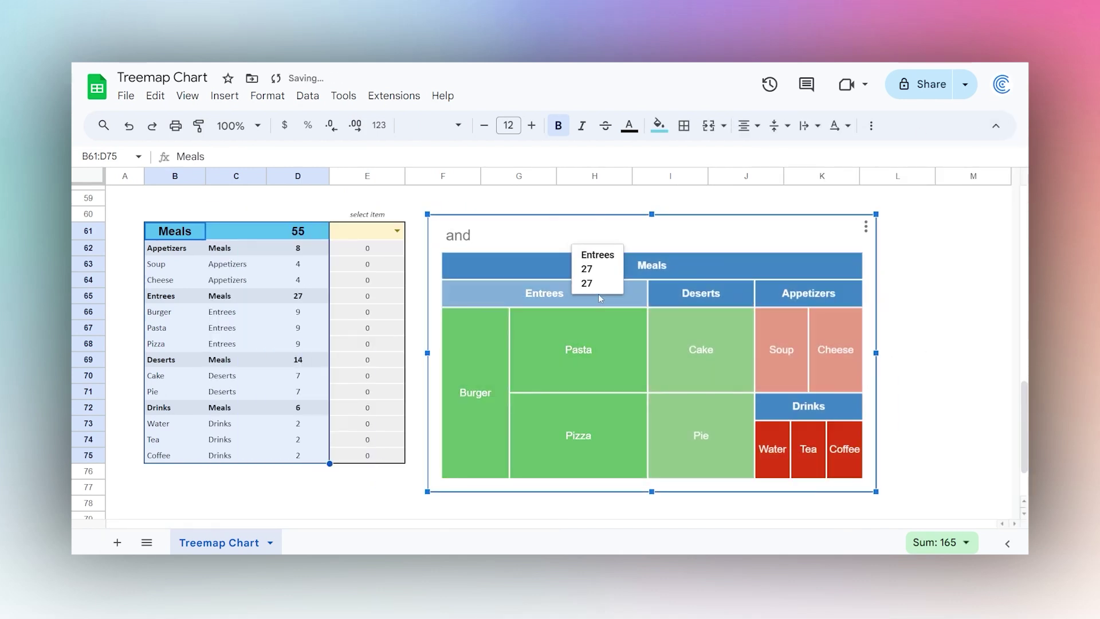
{"action": "mouse_move", "coordinate": [650, 275]}
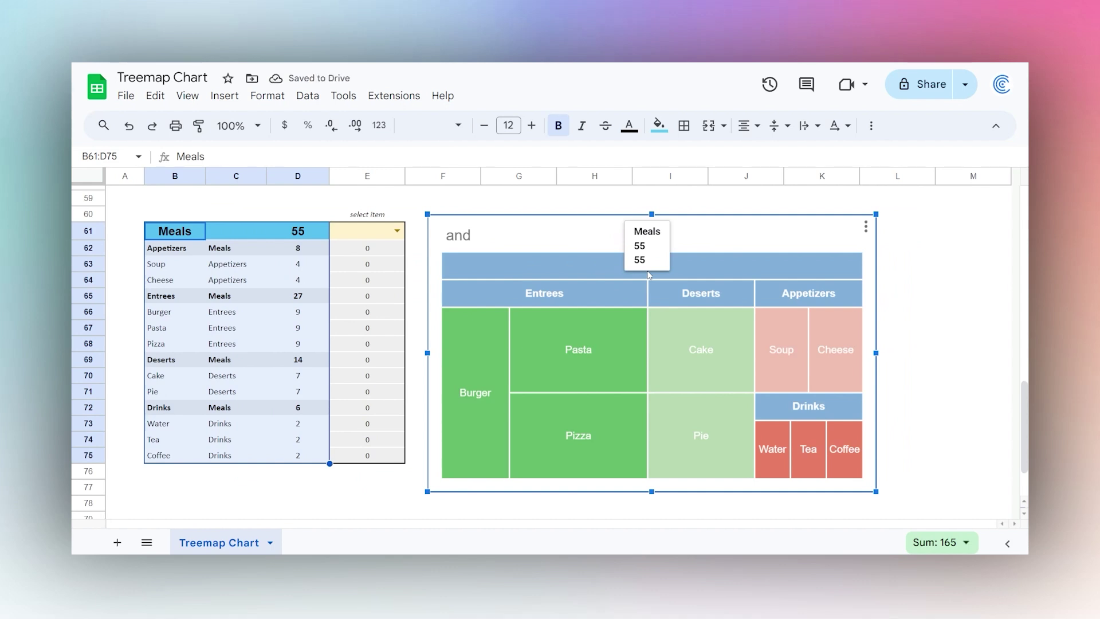
{"action": "mouse_move", "coordinate": [701, 303]}
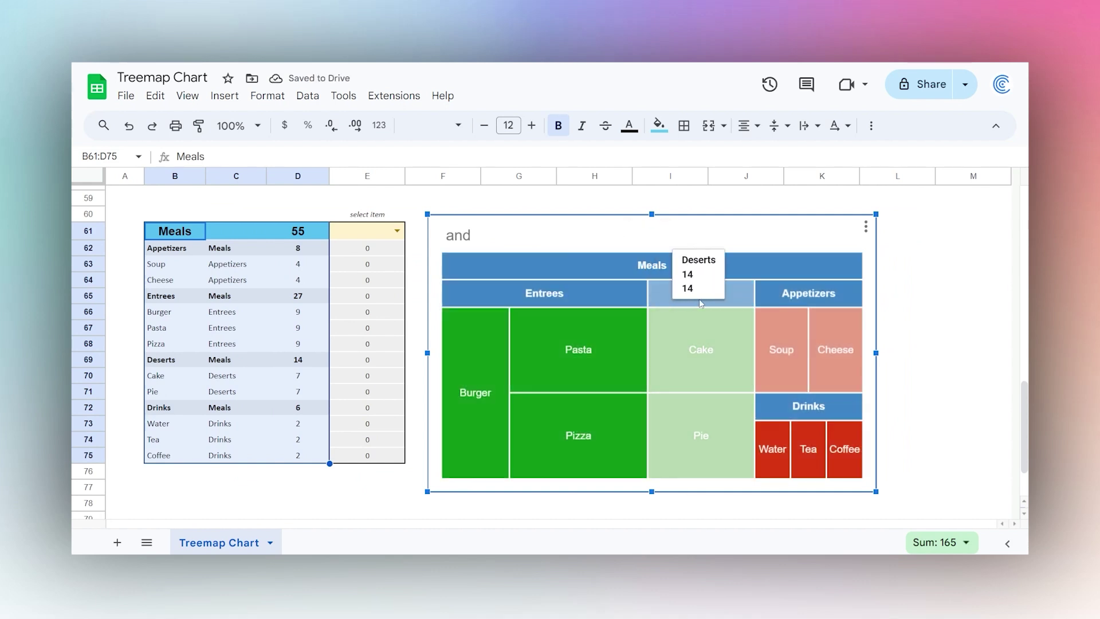
{"action": "mouse_move", "coordinate": [803, 409]}
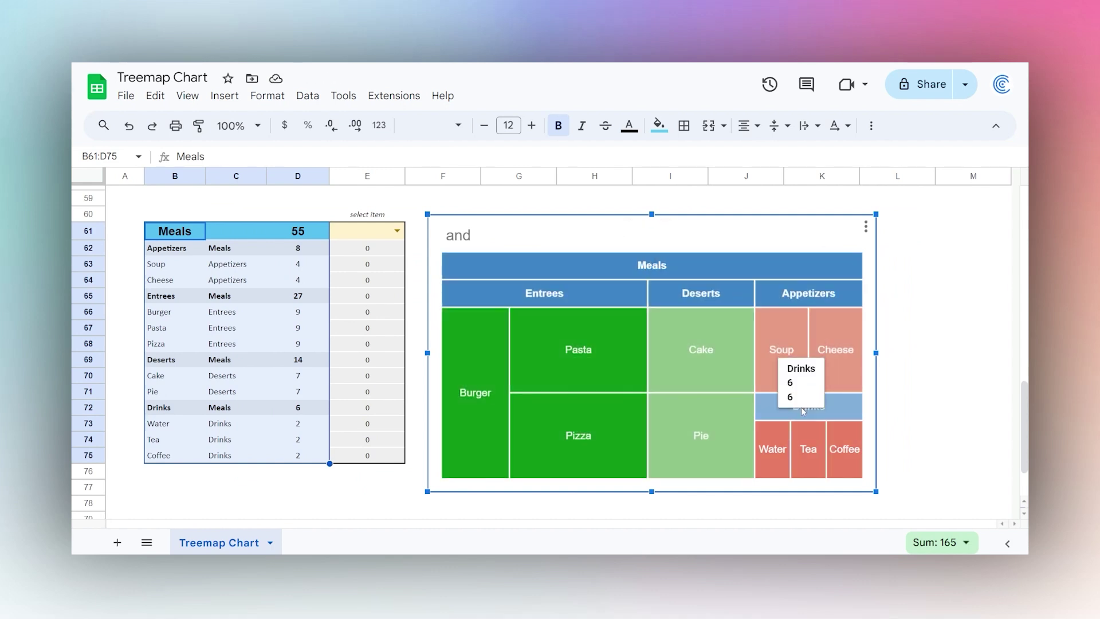
{"action": "mouse_move", "coordinate": [533, 302]}
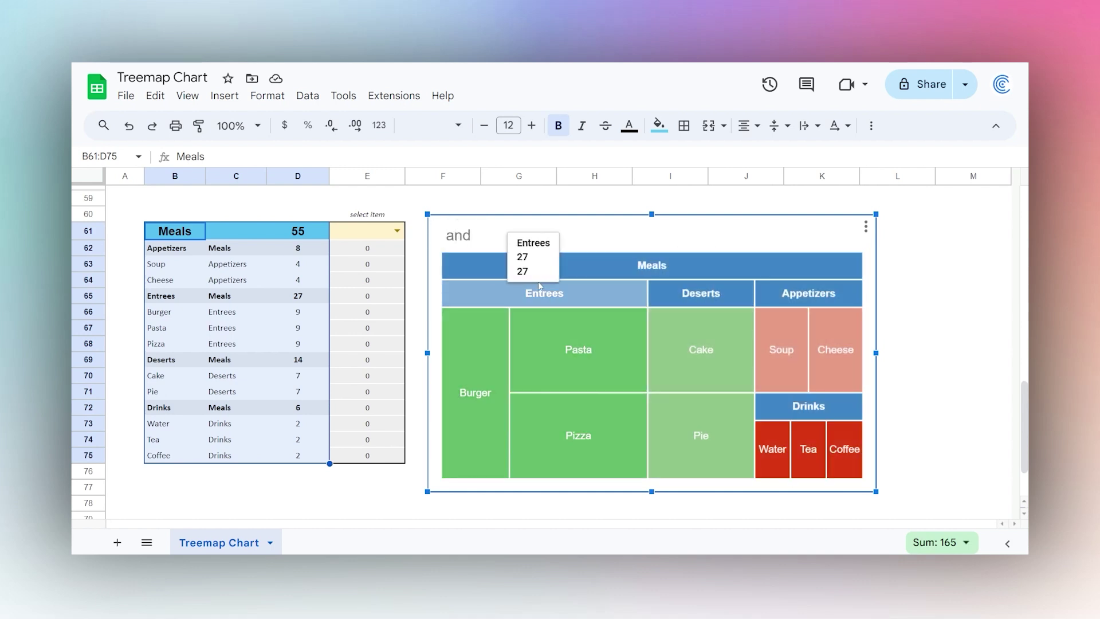
Step: Bring the Meals treemap back up to its top Meals level
{"action": "mouse_move", "coordinate": [601, 322]}
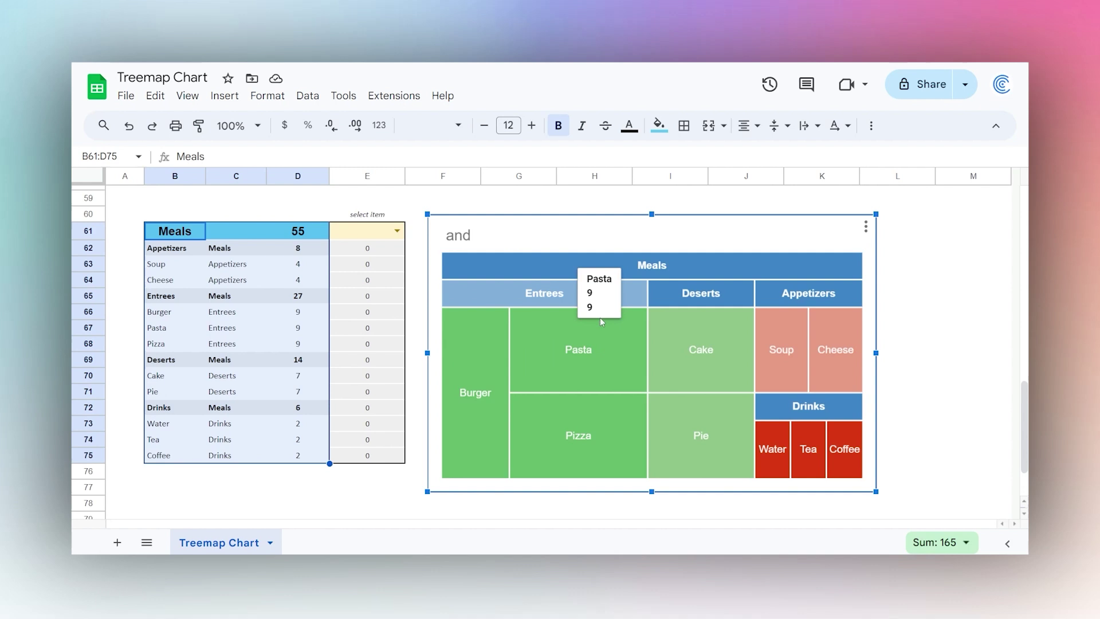
{"action": "double_click", "coordinate": [544, 297]}
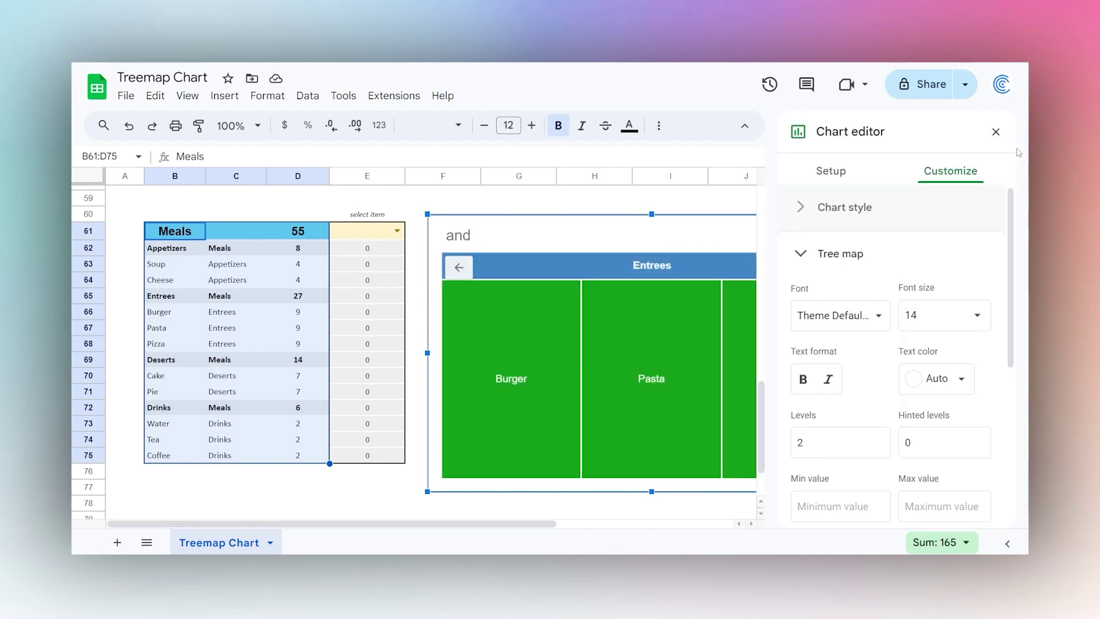
{"action": "left_click_drag", "start_coordinate": [552, 529], "coordinate": [675, 529]}
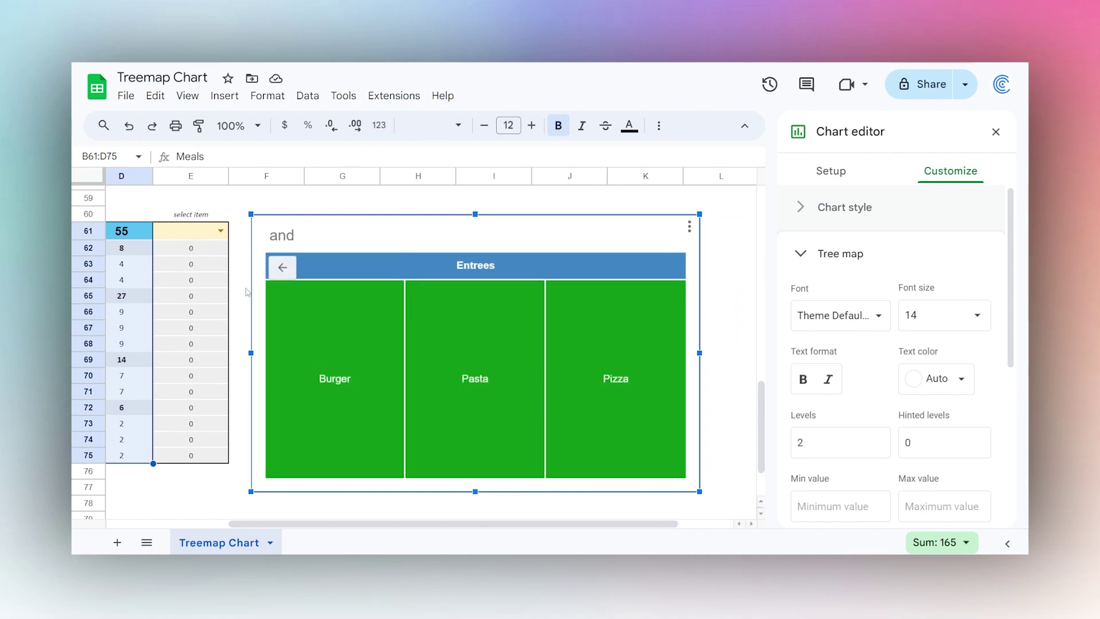
{"action": "left_click", "coordinate": [283, 269]}
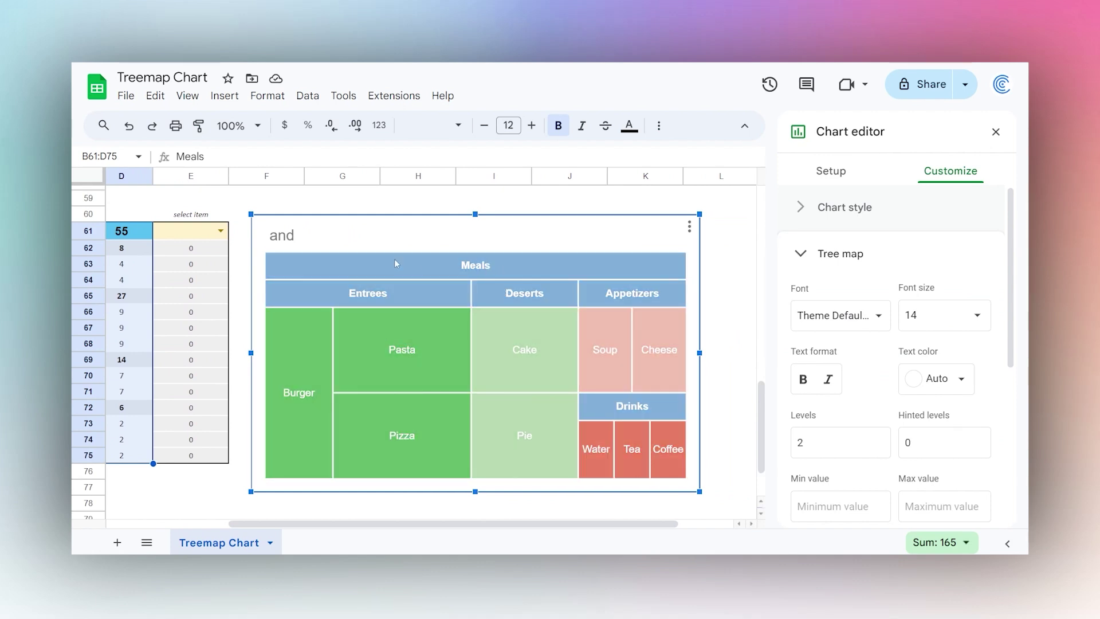
Step: Delete the stray 'and' chart title, then reopen the treemap's chart settings
{"action": "left_click", "coordinate": [283, 236]}
{"action": "double_click", "coordinate": [286, 235]}
{"action": "key", "text": "BackSpace"}
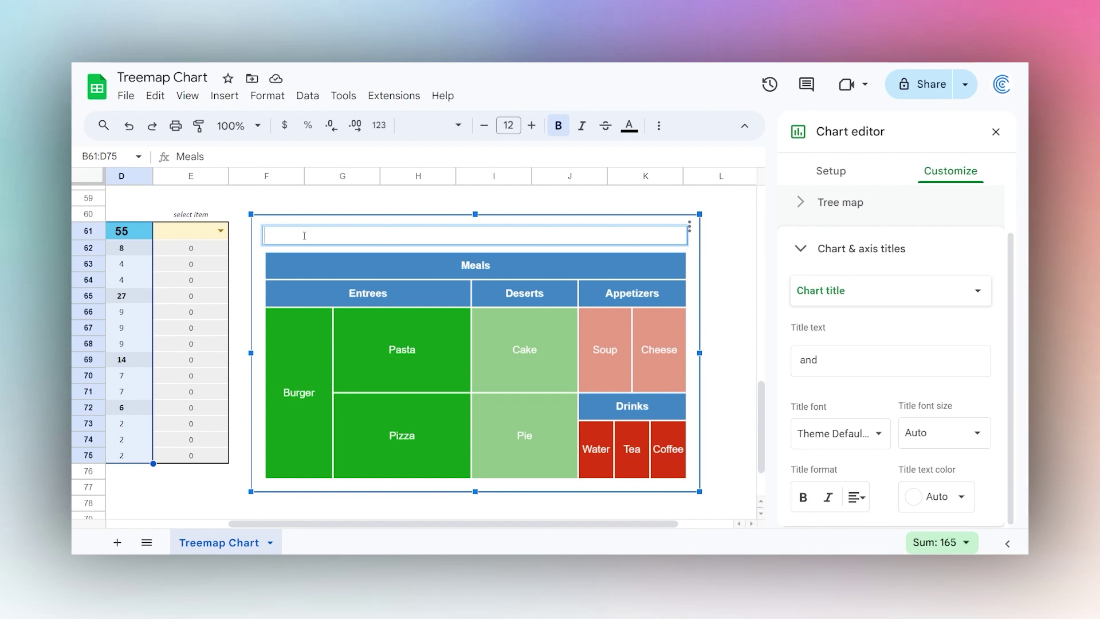
{"action": "left_click", "coordinate": [343, 206]}
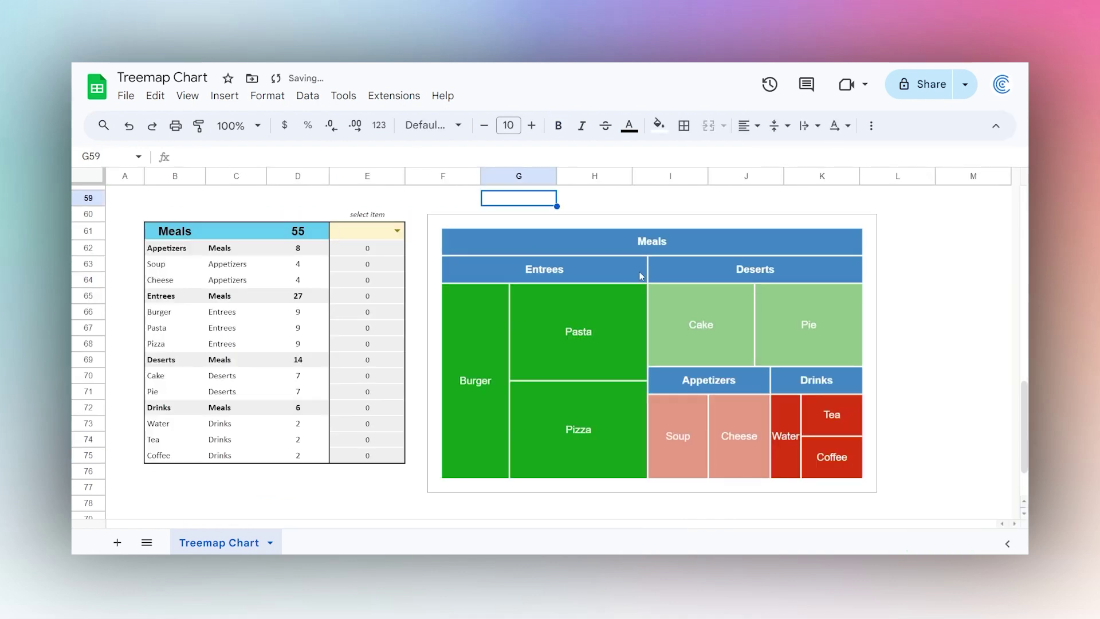
{"action": "double_click", "coordinate": [656, 223]}
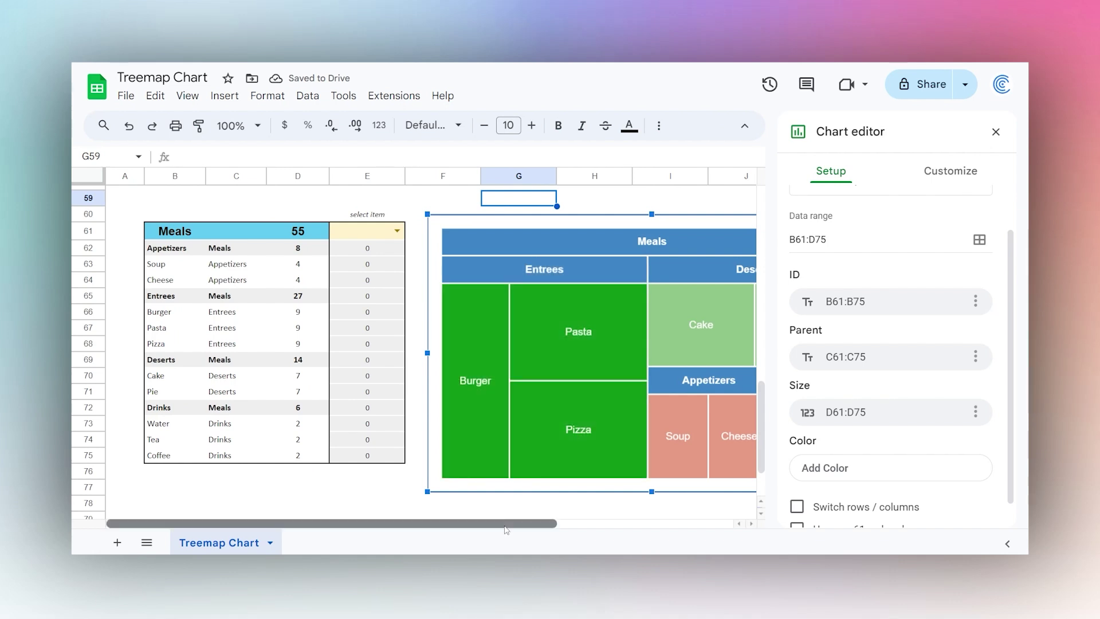
Step: Set the treemap's Levels to 1 and Hinted levels to 1 under Customize > Tree map
{"action": "left_click_drag", "start_coordinate": [492, 530], "coordinate": [641, 534]}
{"action": "left_click", "coordinate": [951, 171]}
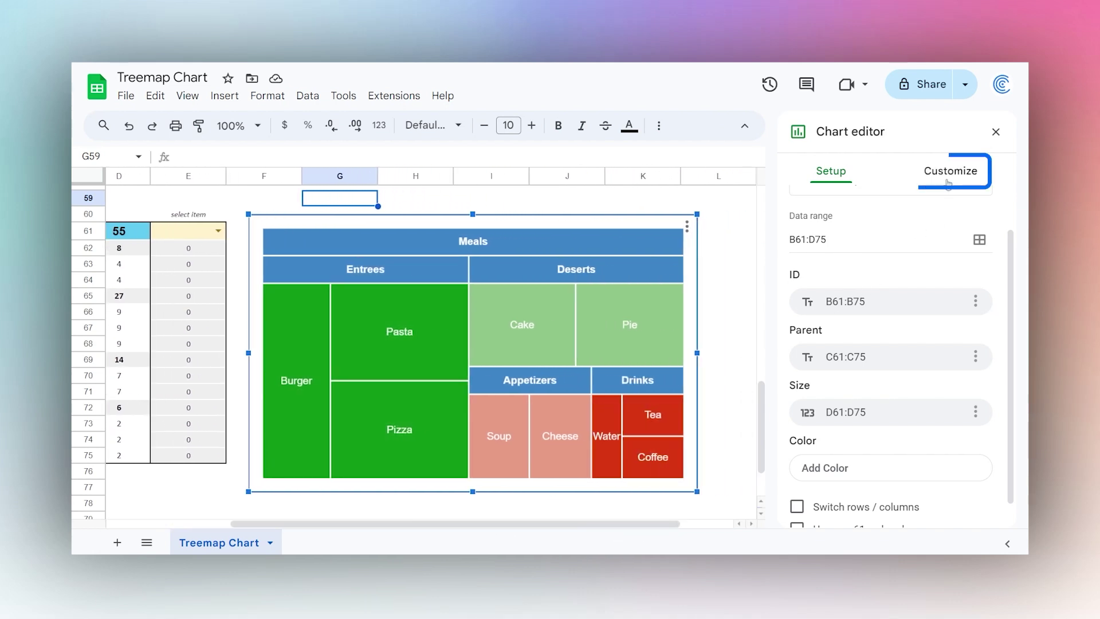
{"action": "left_click", "coordinate": [827, 258]}
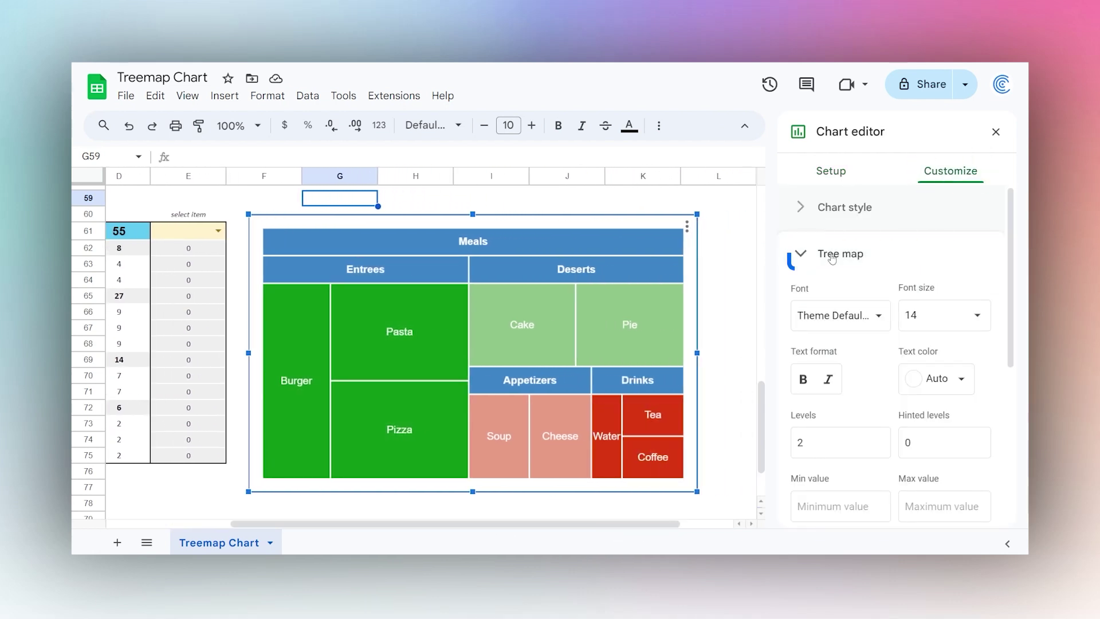
{"action": "left_click_drag", "start_coordinate": [824, 392], "coordinate": [782, 396]}
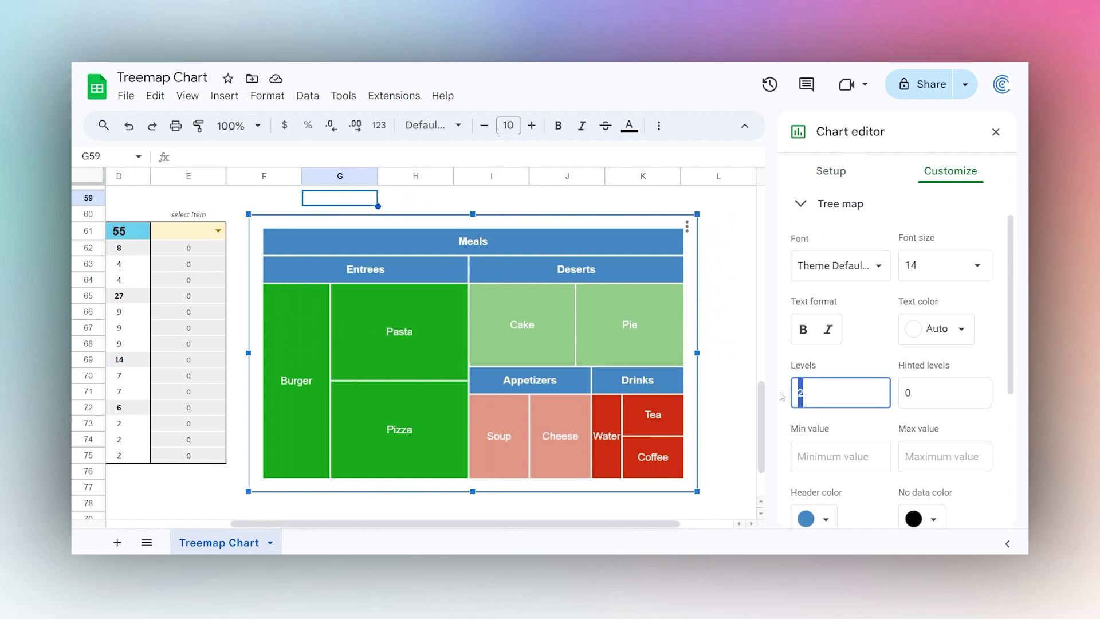
{"action": "type", "text": "1"}
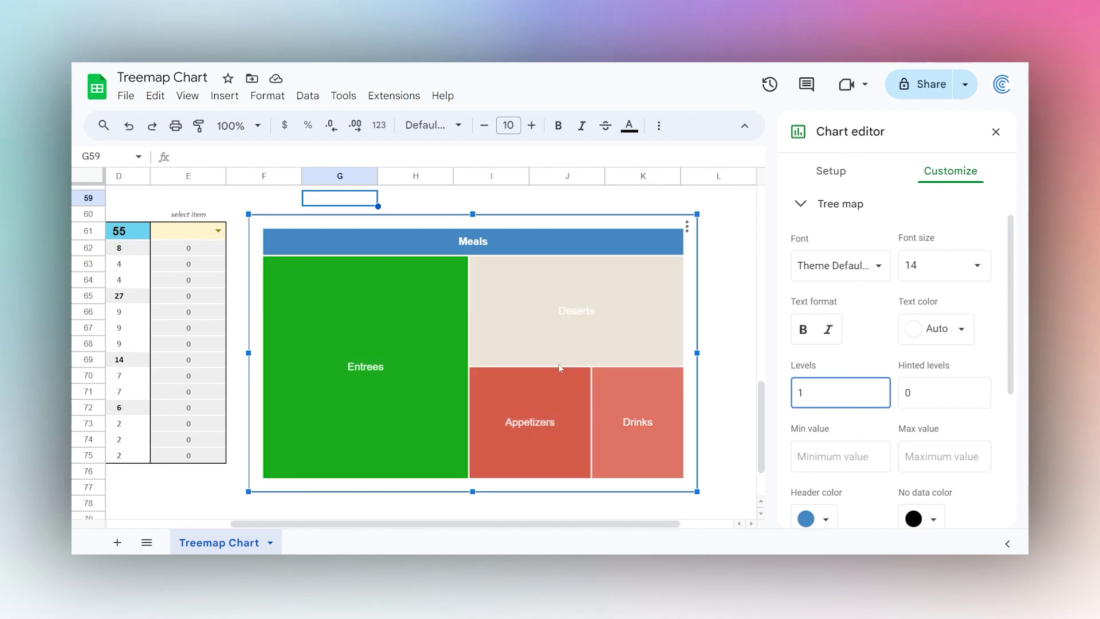
{"action": "left_click", "coordinate": [901, 393]}
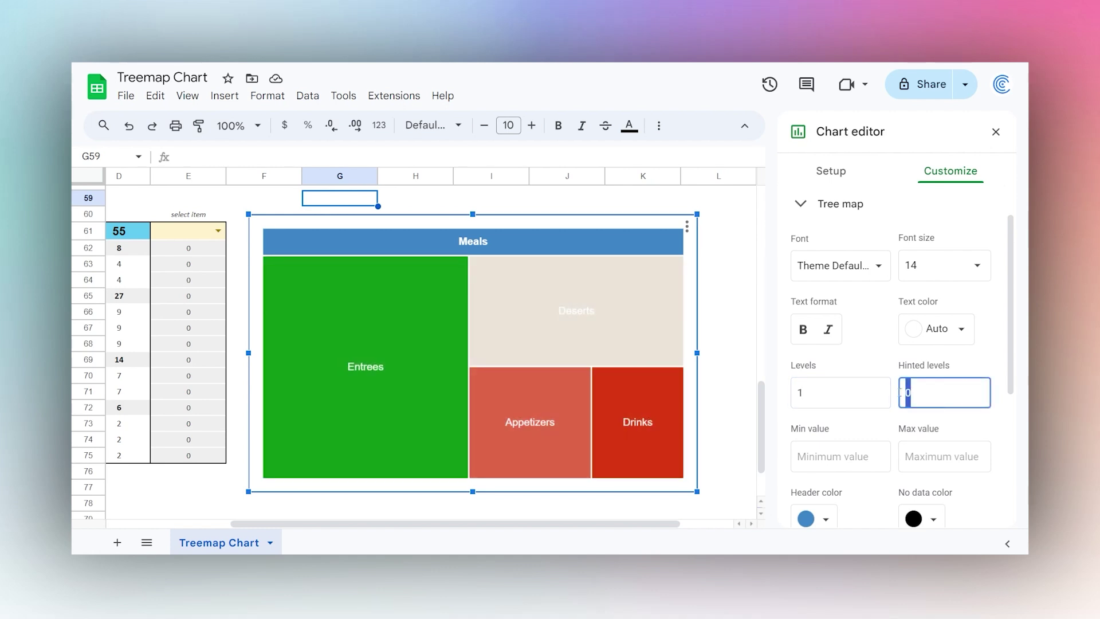
{"action": "type", "text": "1"}
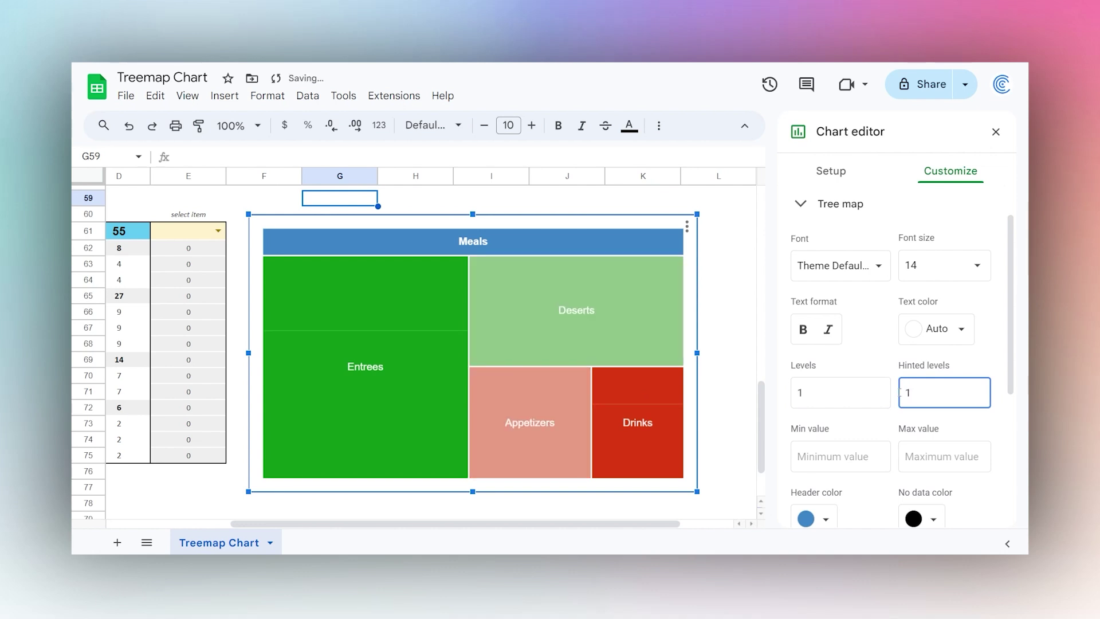
{"action": "left_click", "coordinate": [860, 393]}
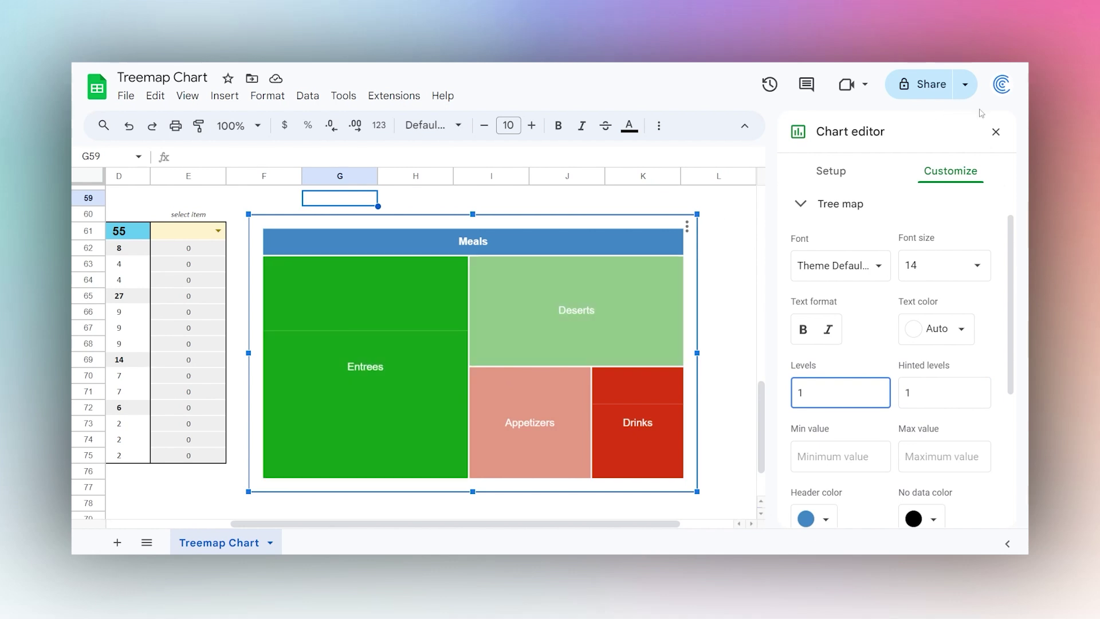
{"action": "left_click", "coordinate": [996, 133]}
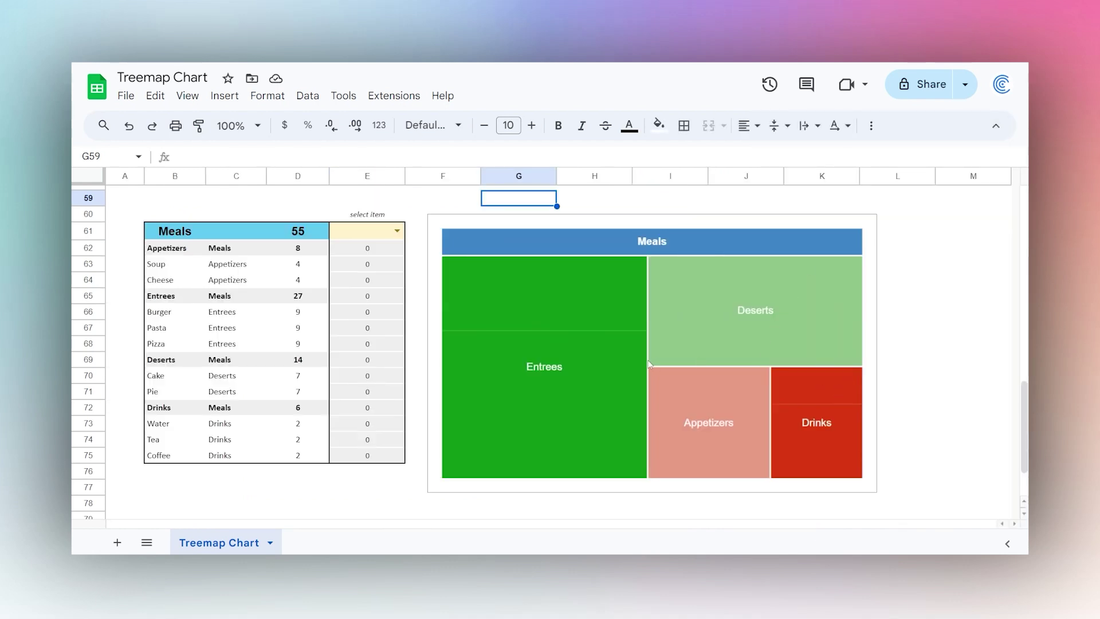
Step: Reopen the treemap and drill back up to the Meals level
{"action": "double_click", "coordinate": [562, 342]}
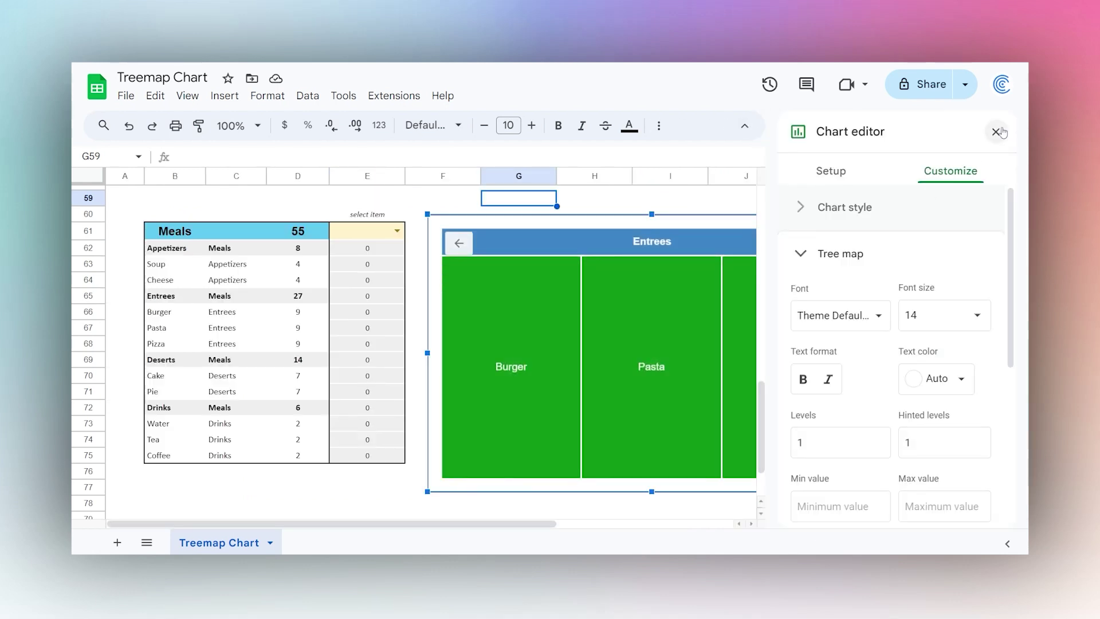
{"action": "scroll", "coordinate": [519, 523], "scroll_direction": "right", "scroll_amount": 3}
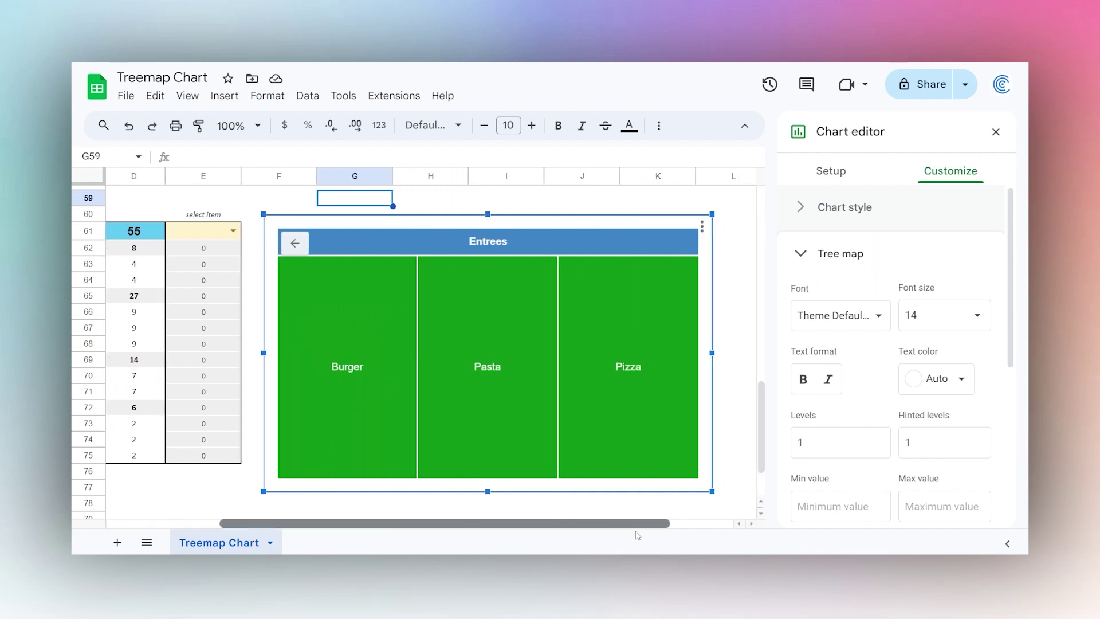
{"action": "left_click", "coordinate": [289, 244]}
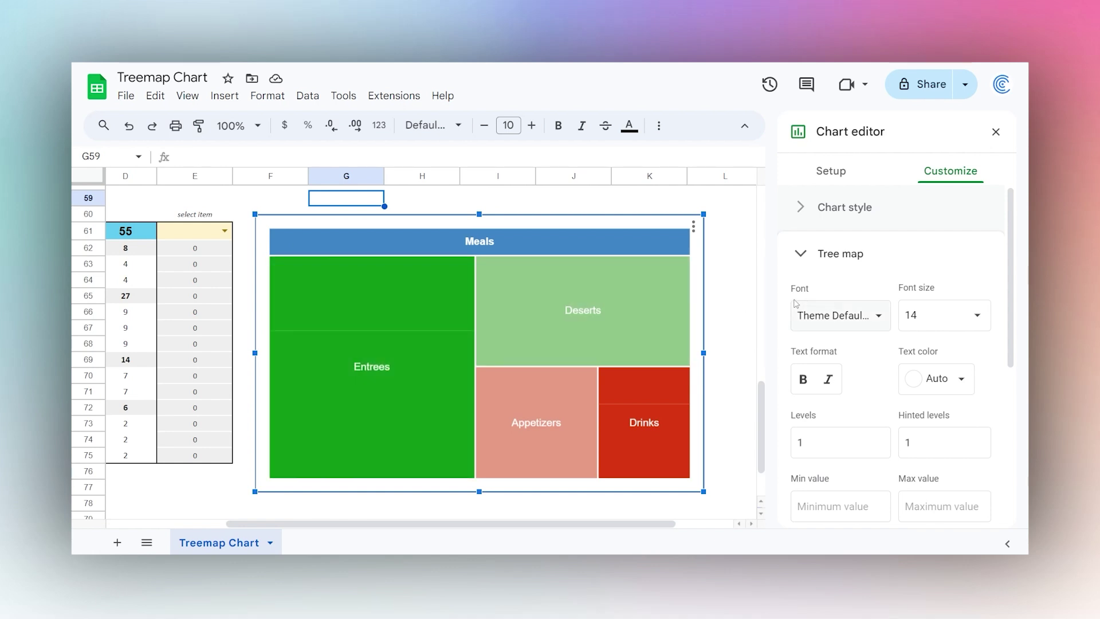
Step: Adjust the treemap's Levels and Hinted levels values and close the settings
{"action": "left_click", "coordinate": [924, 444]}
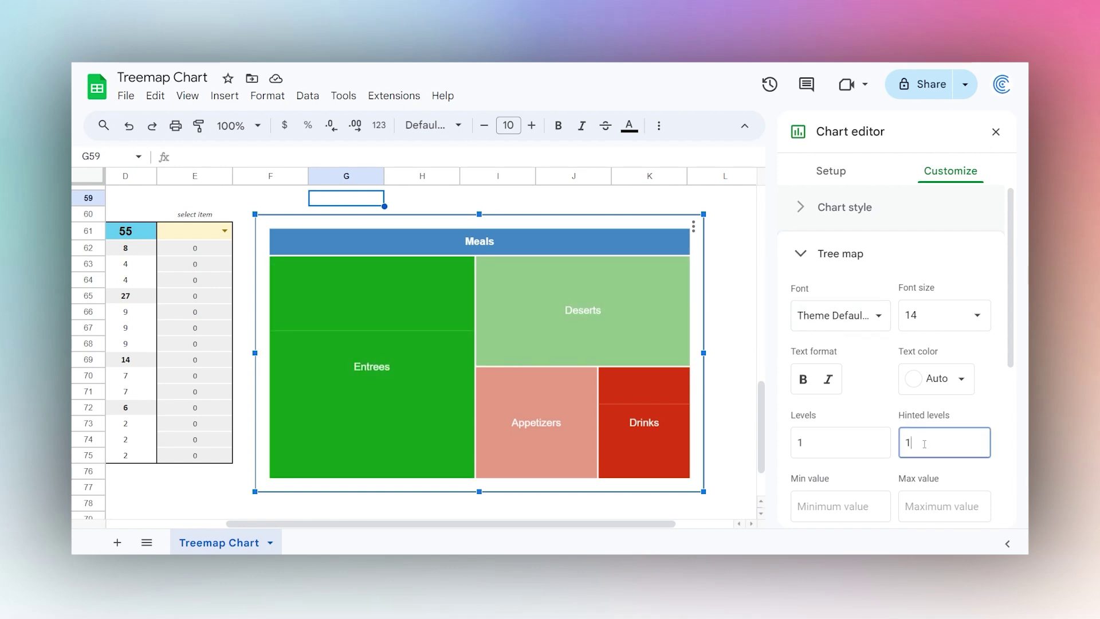
{"action": "left_click", "coordinate": [853, 448]}
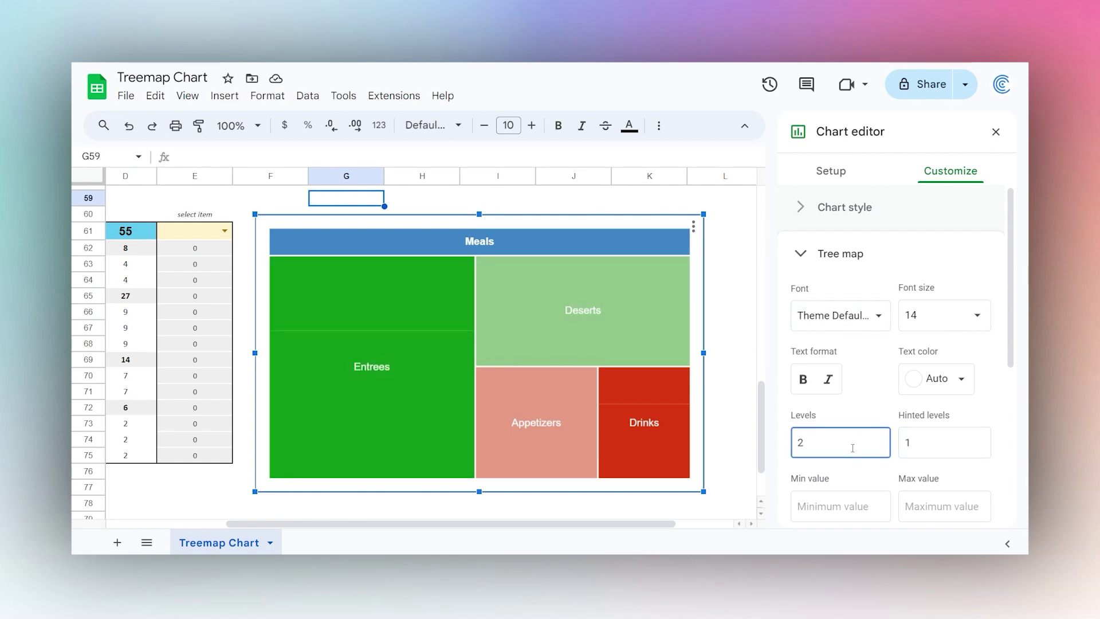
{"action": "left_click", "coordinate": [996, 131]}
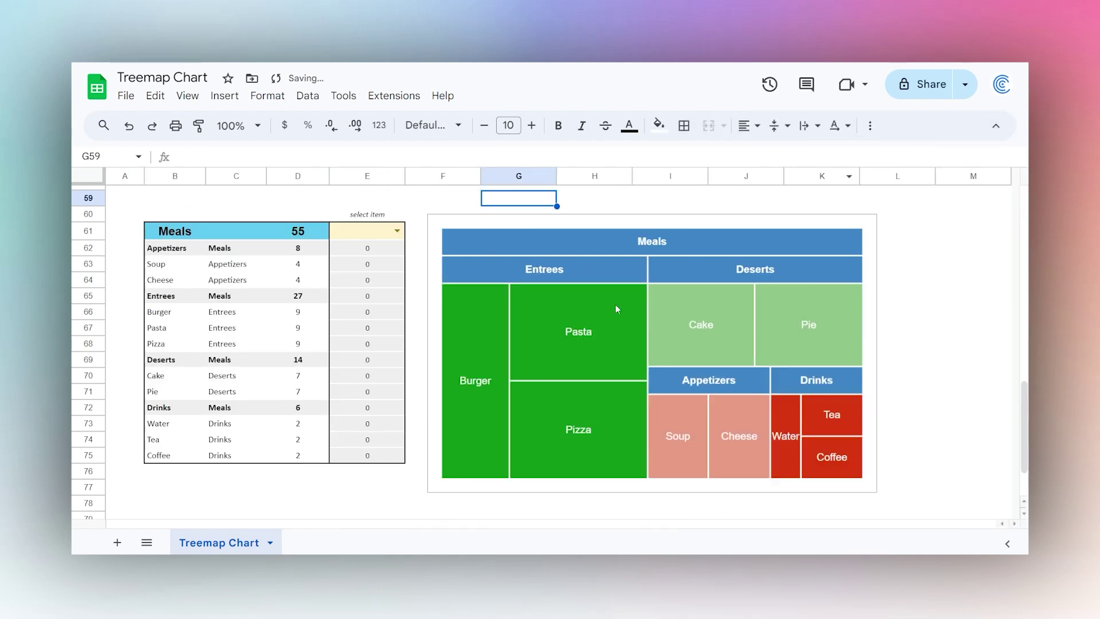
Step: Give the treemap a light grey border and turn on Maximize in Chart style
{"action": "double_click", "coordinate": [600, 230]}
{"action": "left_click", "coordinate": [951, 171]}
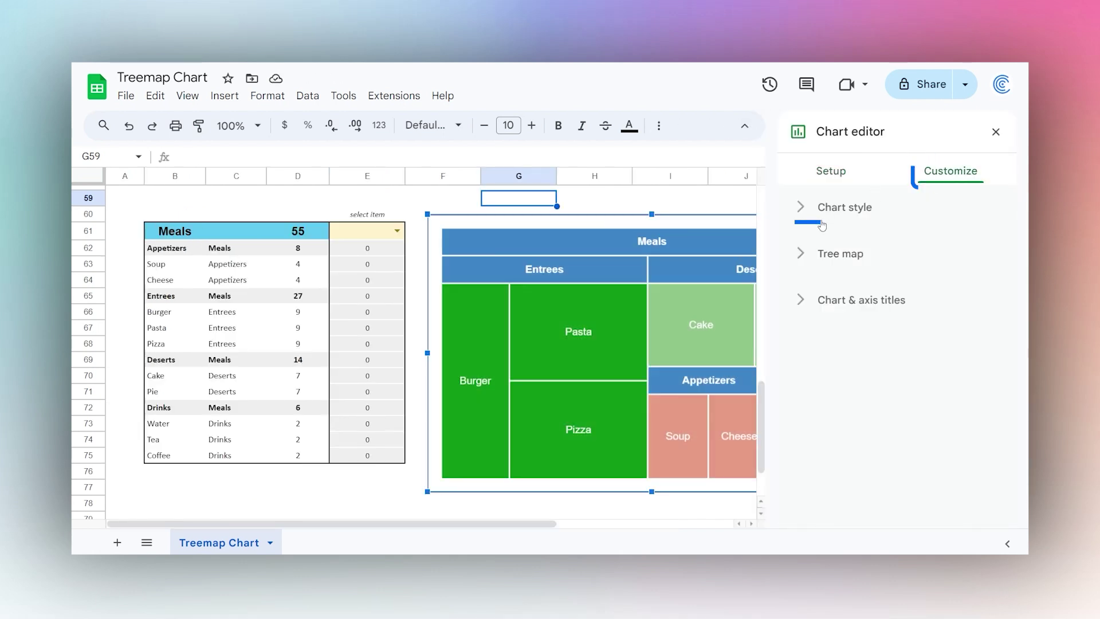
{"action": "left_click", "coordinate": [823, 212]}
{"action": "left_click", "coordinate": [814, 269]}
{"action": "left_click", "coordinate": [844, 339]}
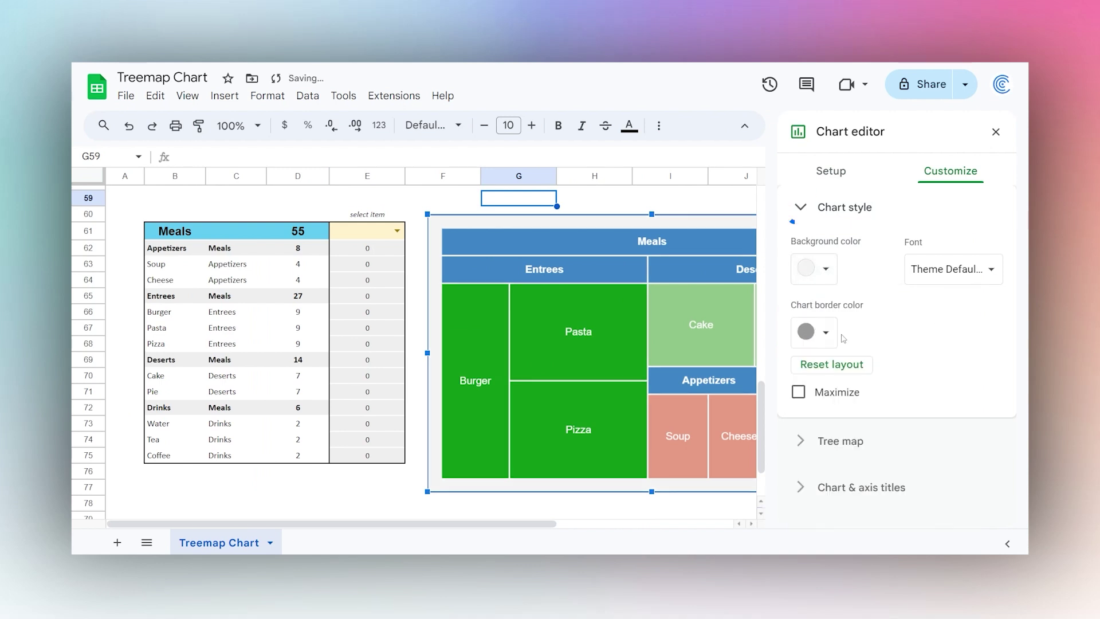
{"action": "left_click", "coordinate": [828, 332]}
{"action": "left_click", "coordinate": [946, 110]}
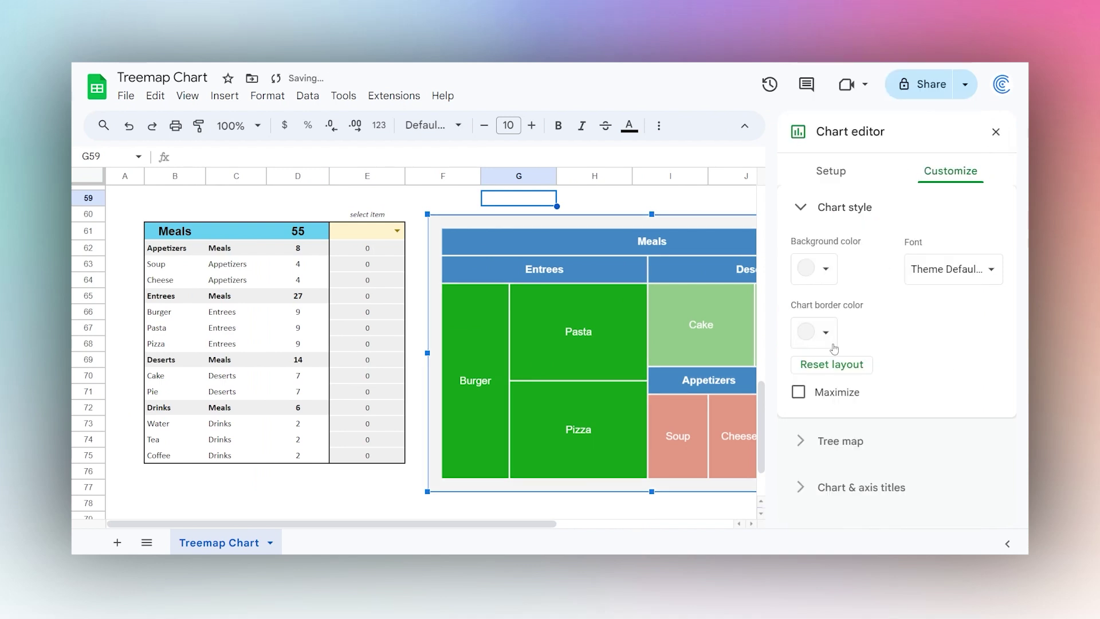
{"action": "left_click", "coordinate": [831, 392]}
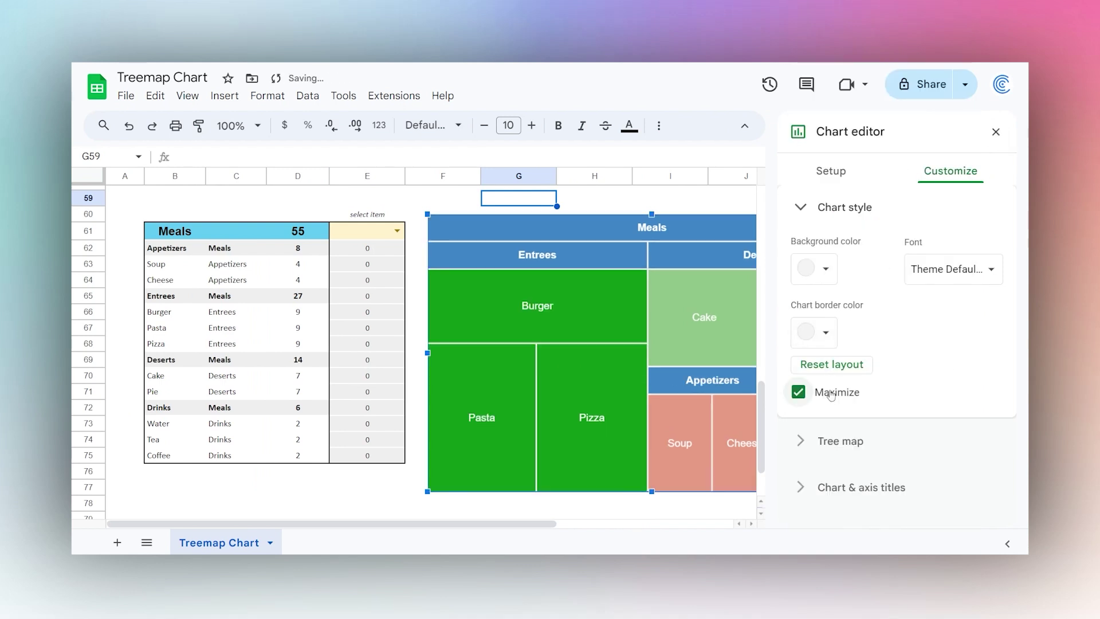
{"action": "left_click", "coordinate": [997, 132]}
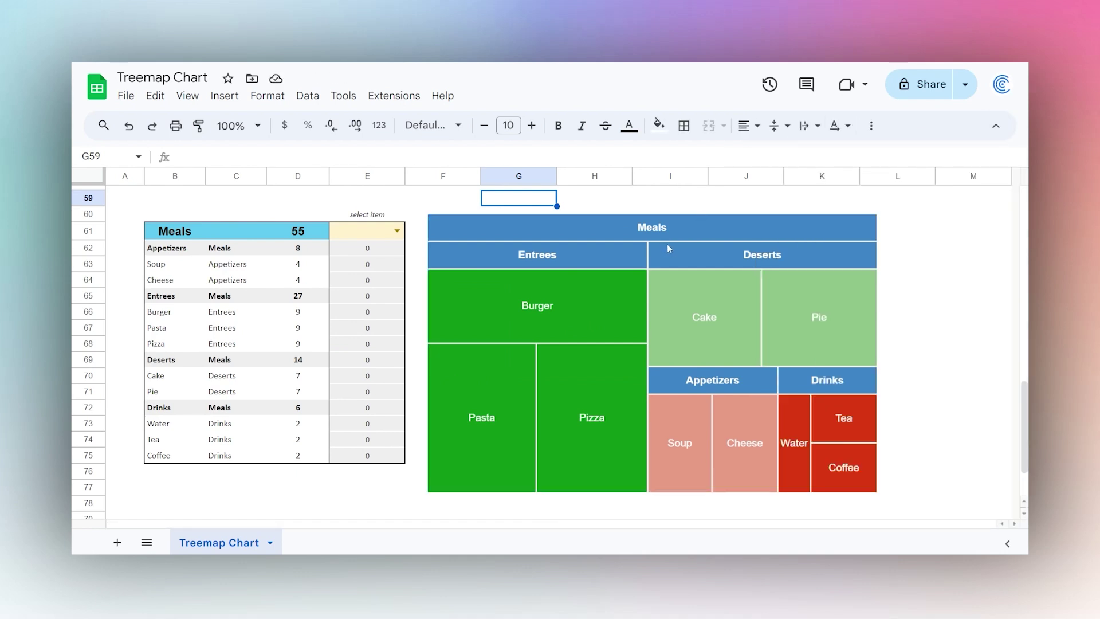
Step: Choose Soup in the E61 select-item dropdown so Soup's flag becomes 1
{"action": "left_click_drag", "start_coordinate": [373, 230], "coordinate": [367, 455]}
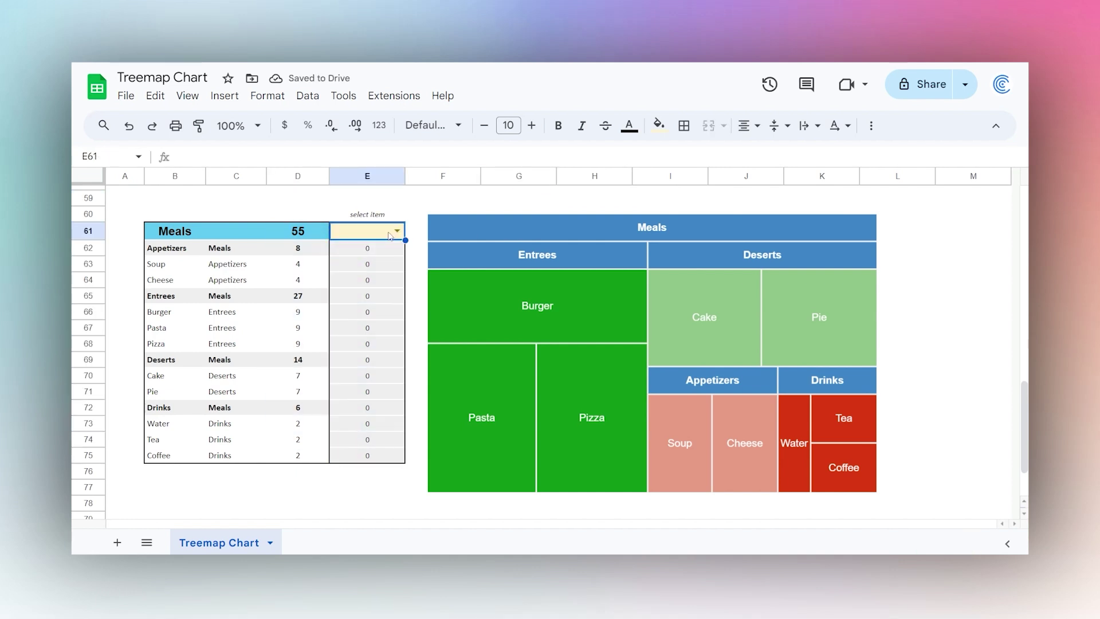
{"action": "left_click", "coordinate": [396, 231]}
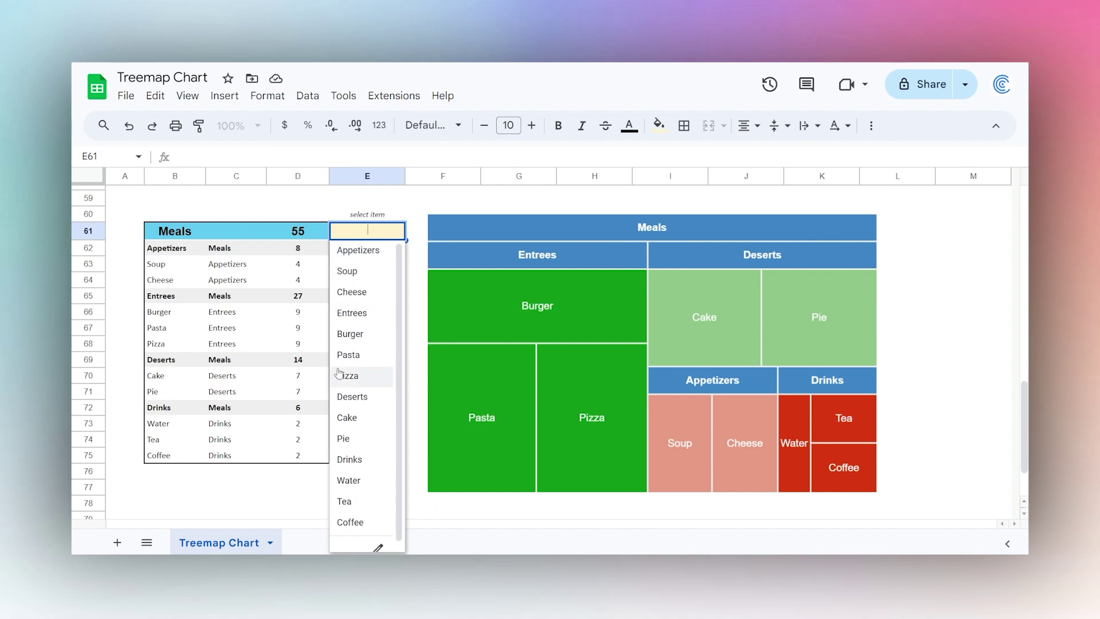
{"action": "left_click", "coordinate": [353, 273]}
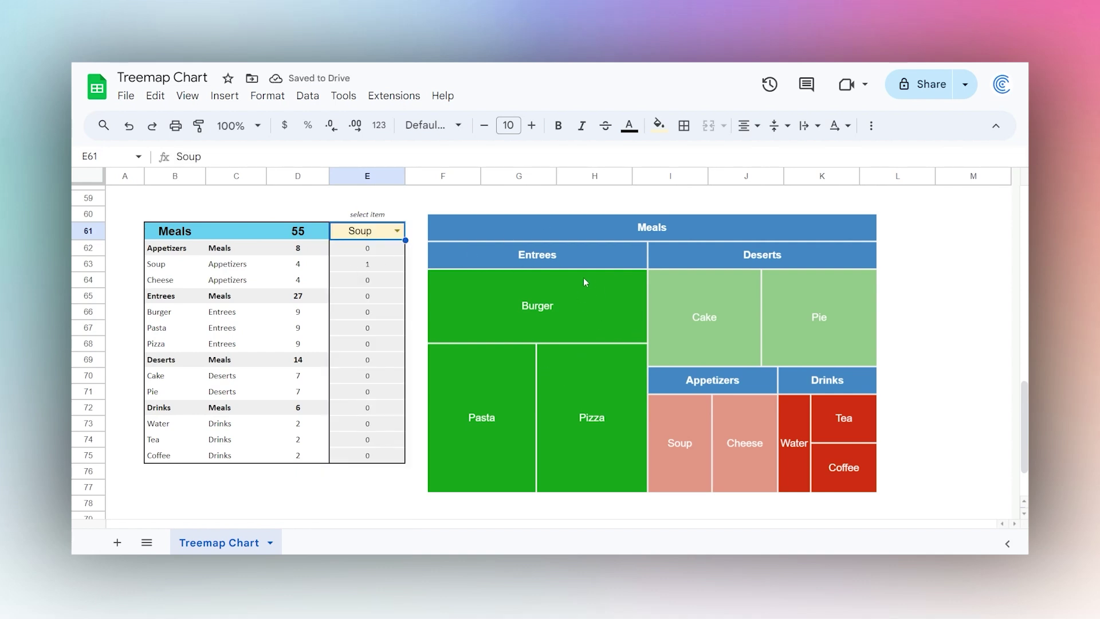
Step: Extend the treemap's data range from column D to B61:E75
{"action": "double_click", "coordinate": [515, 238]}
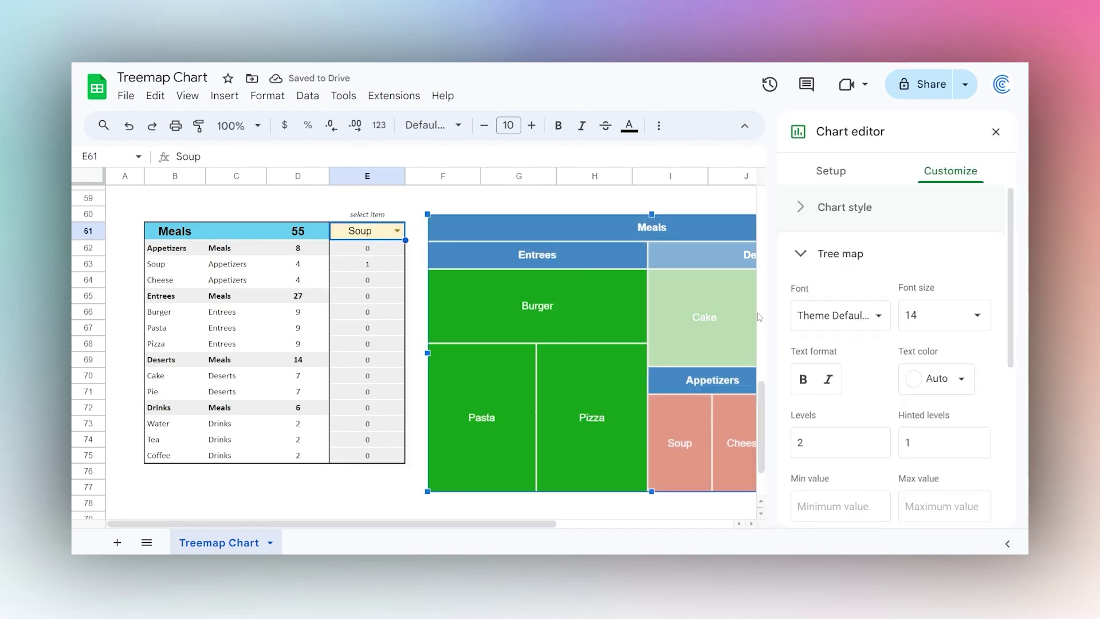
{"action": "left_click", "coordinate": [832, 171]}
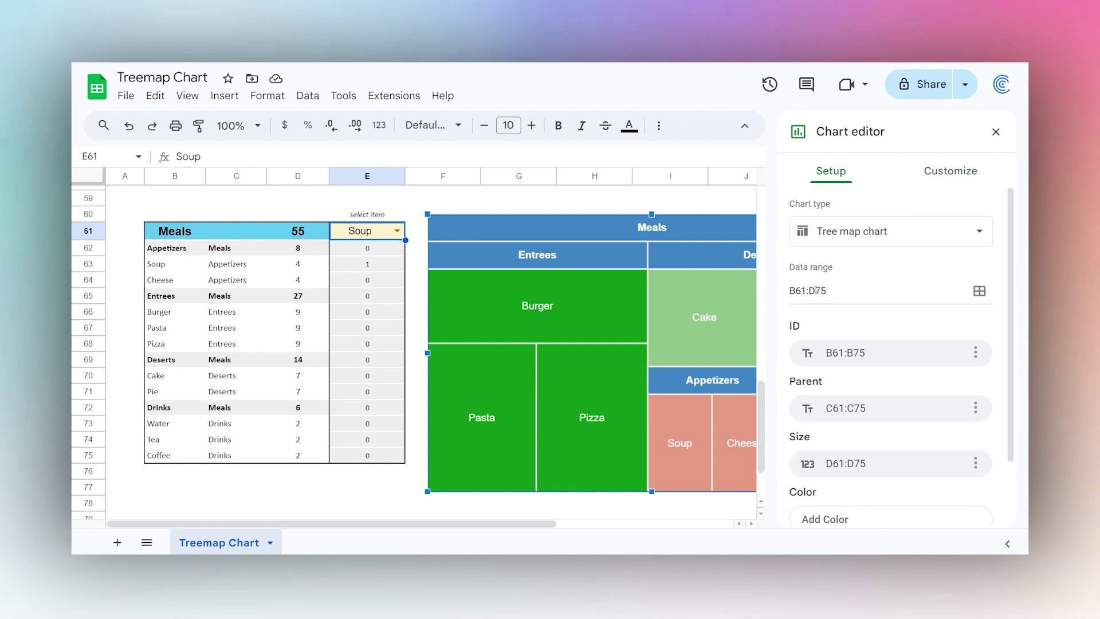
{"action": "left_click", "coordinate": [818, 290]}
{"action": "key", "text": "BackSpace"}
{"action": "type", "text": "E"}
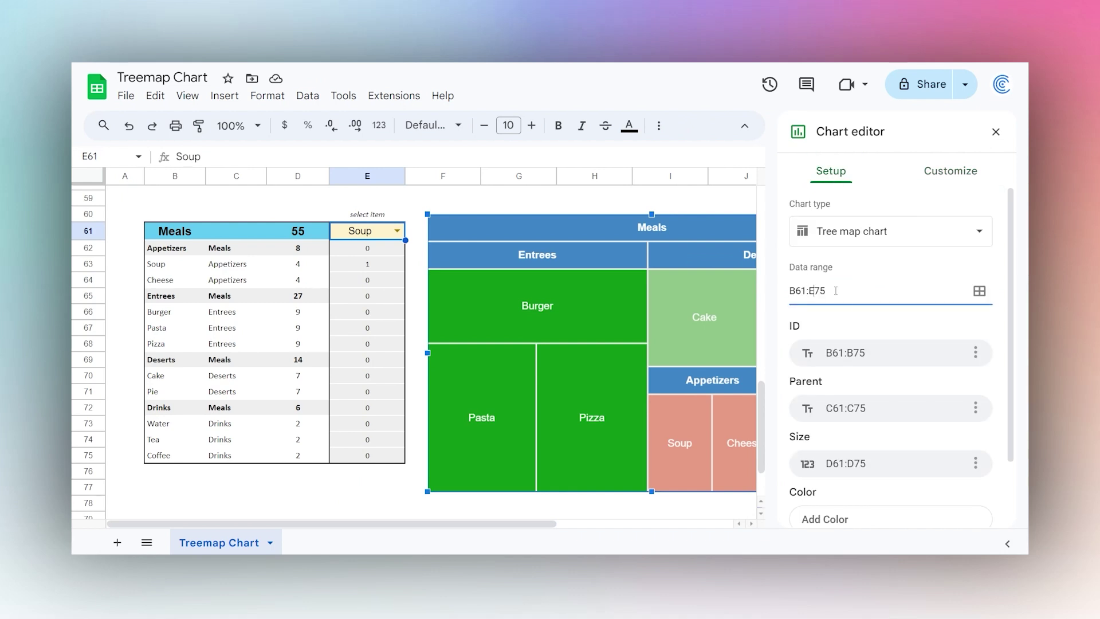
Step: Colour the treemap by the E61:E75 flags so Soup shows green and others red
{"action": "scroll", "coordinate": [850, 313], "scroll_direction": "down", "scroll_amount": 3}
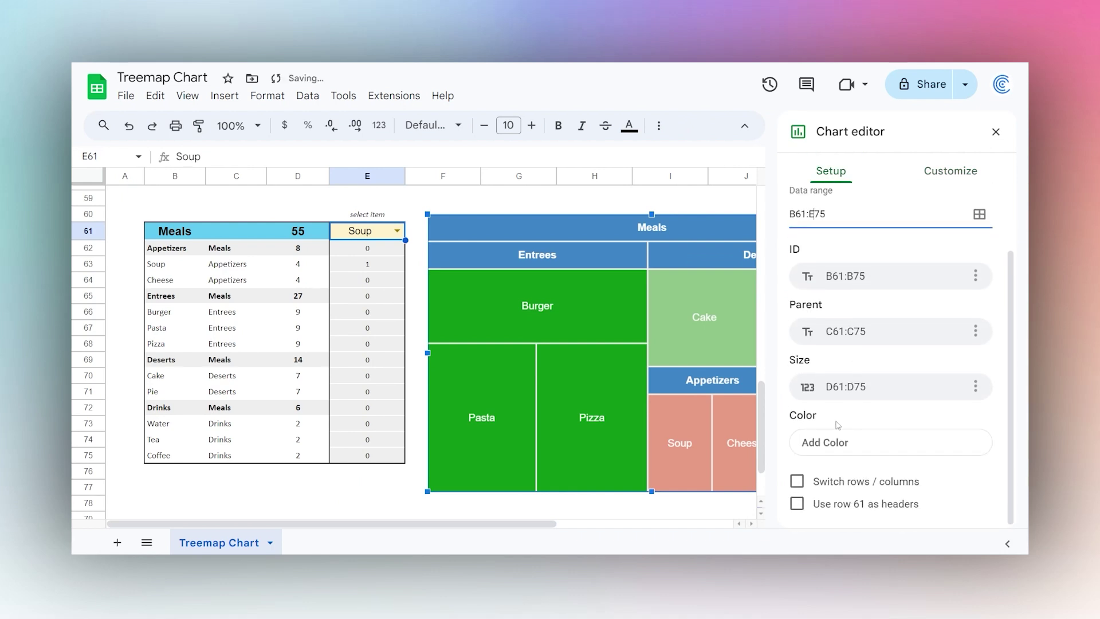
{"action": "left_click", "coordinate": [832, 445]}
{"action": "left_click", "coordinate": [835, 527]}
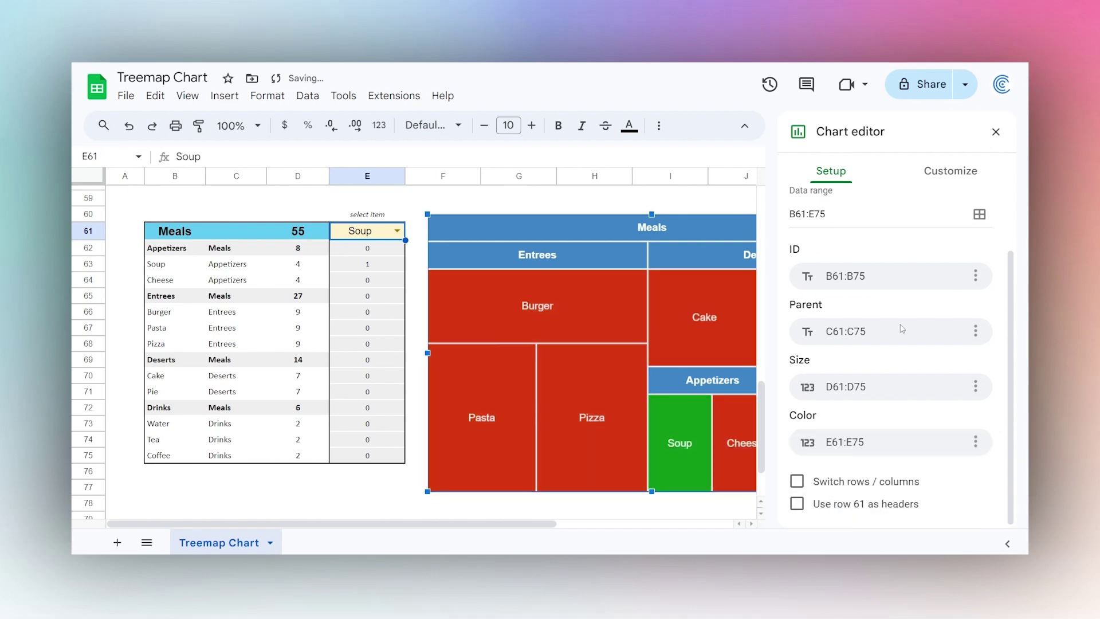
{"action": "left_click", "coordinate": [996, 131]}
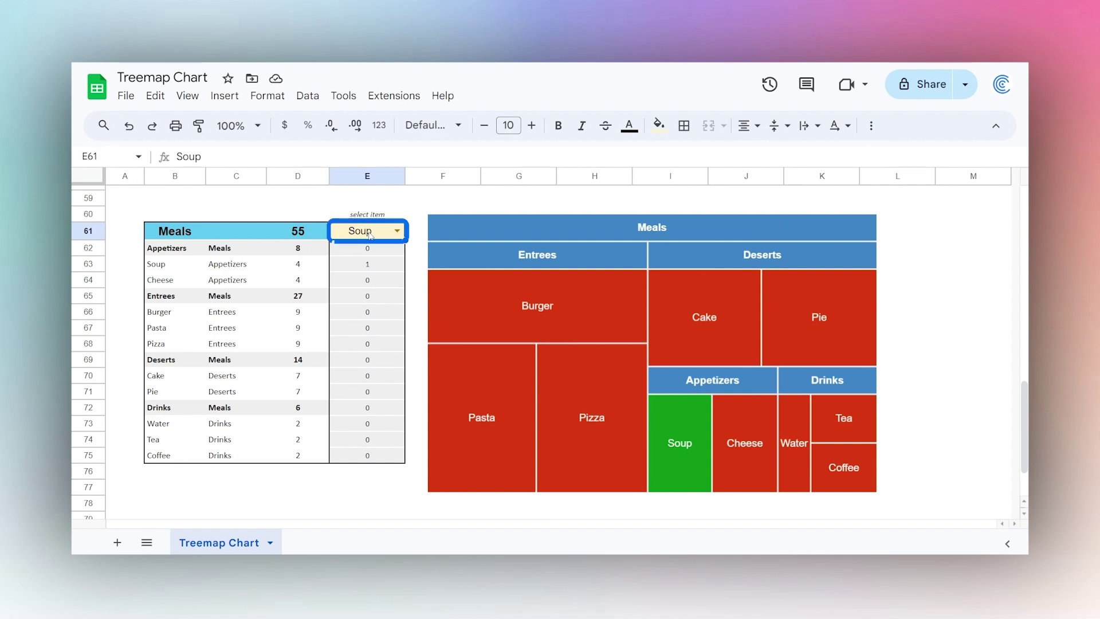
{"action": "left_click", "coordinate": [368, 253]}
Step: Inspect the IF flag formulas in E62 and E63 and the green Soup tile
{"action": "left_click", "coordinate": [209, 157]}
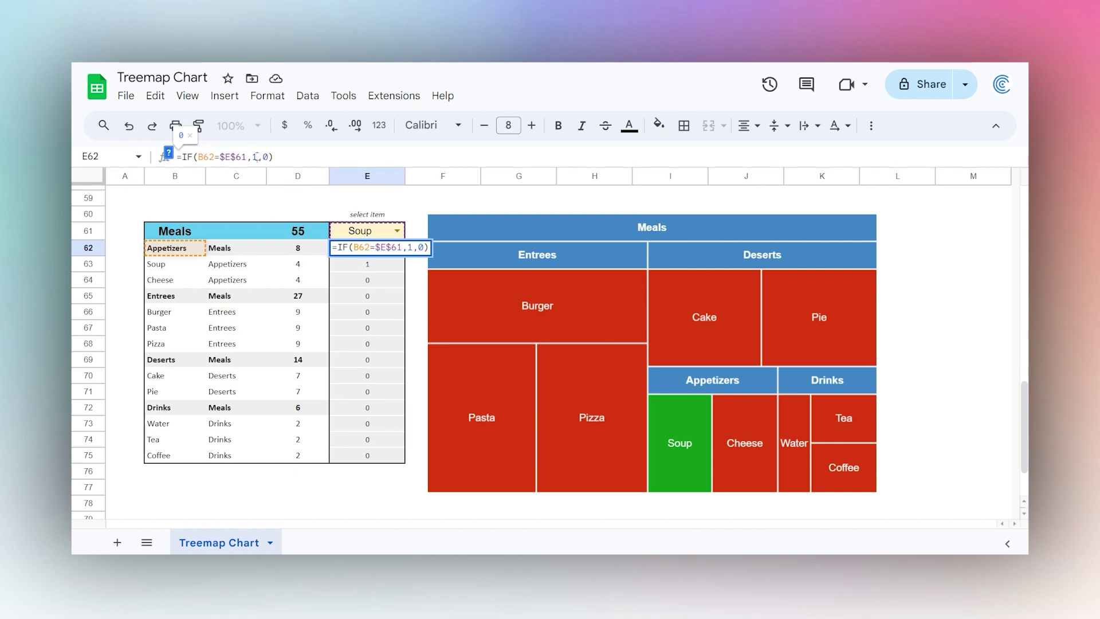
{"action": "double_click", "coordinate": [255, 157]}
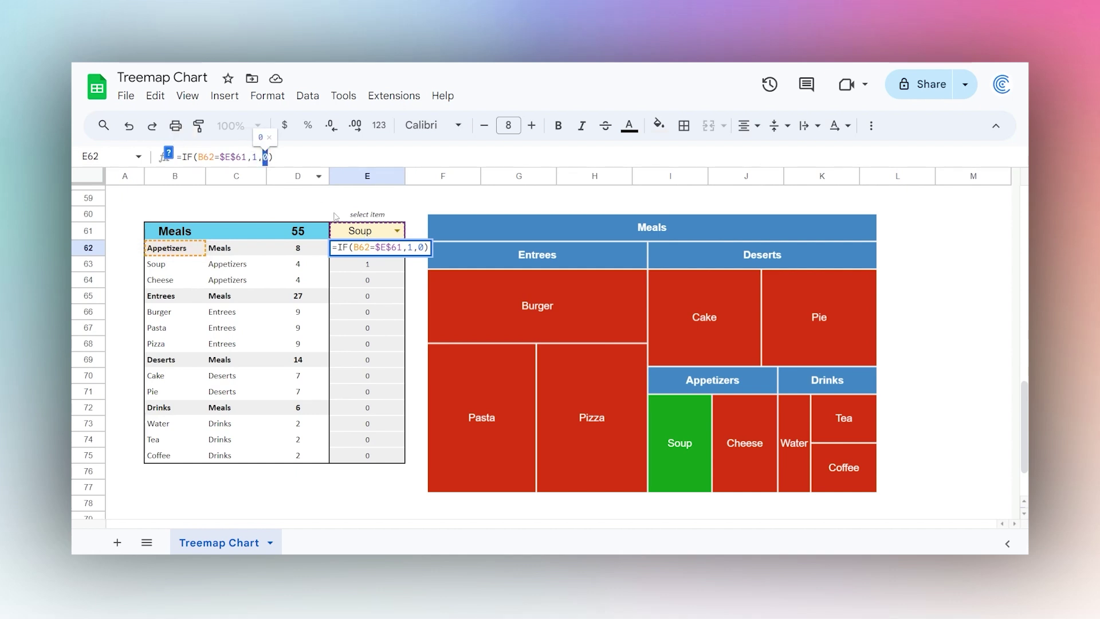
{"action": "key", "text": "Escape"}
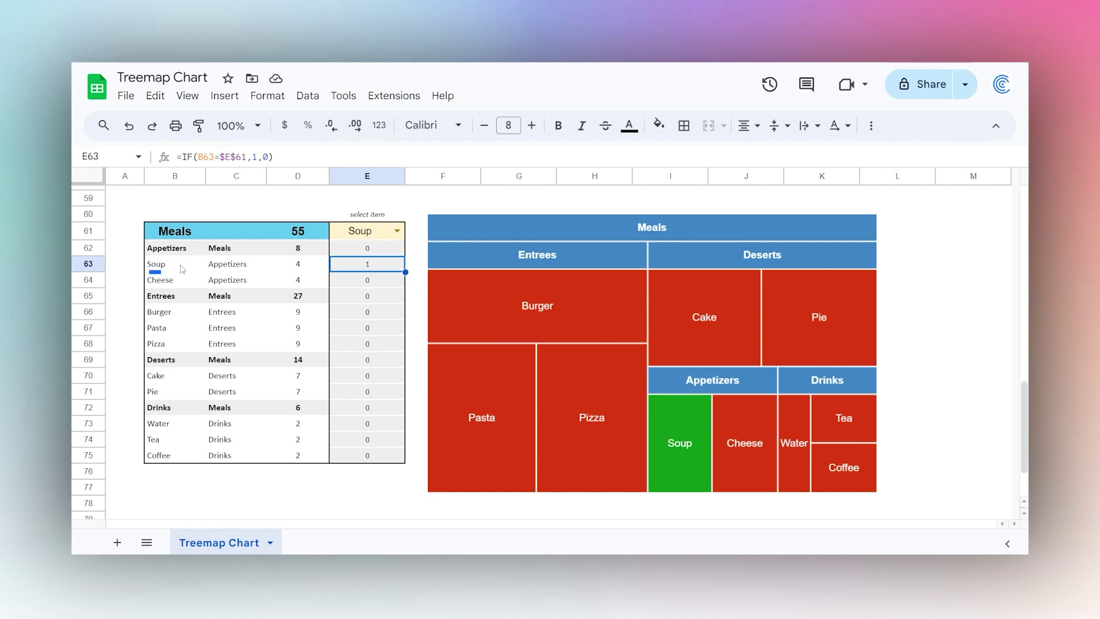
{"action": "left_click", "coordinate": [157, 267]}
{"action": "left_click", "coordinate": [374, 229]}
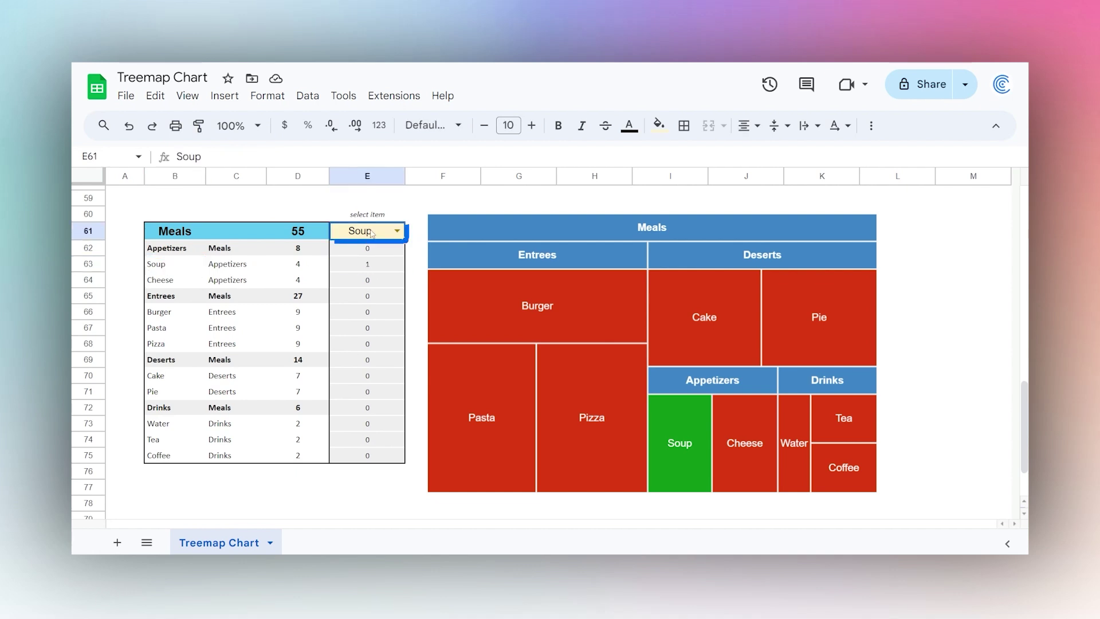
{"action": "left_click", "coordinate": [380, 268]}
{"action": "left_click", "coordinate": [255, 156]}
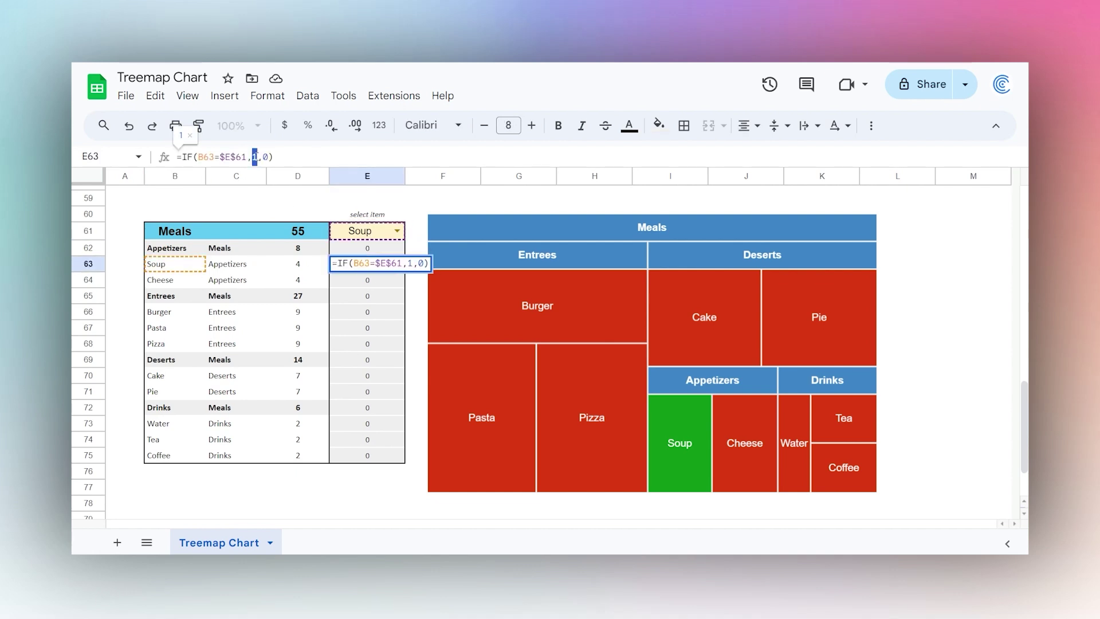
{"action": "left_click", "coordinate": [420, 208]}
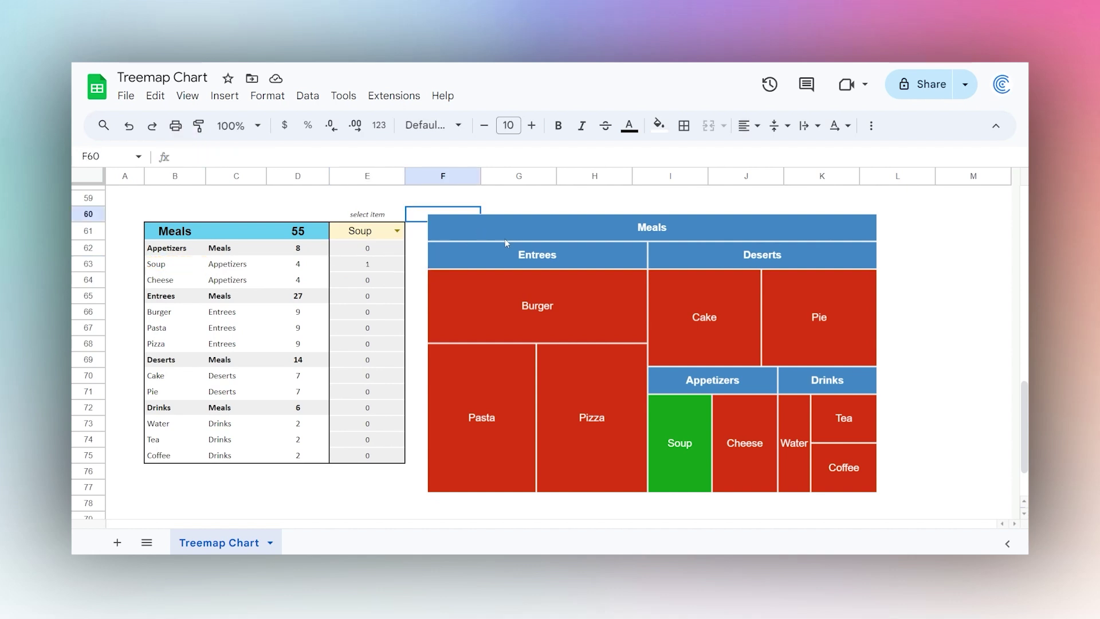
{"action": "left_click", "coordinate": [505, 239]}
Step: Pick Pizza, Water and Drinks in the E61 dropdown, ending on Burger
{"action": "mouse_move", "coordinate": [696, 449]}
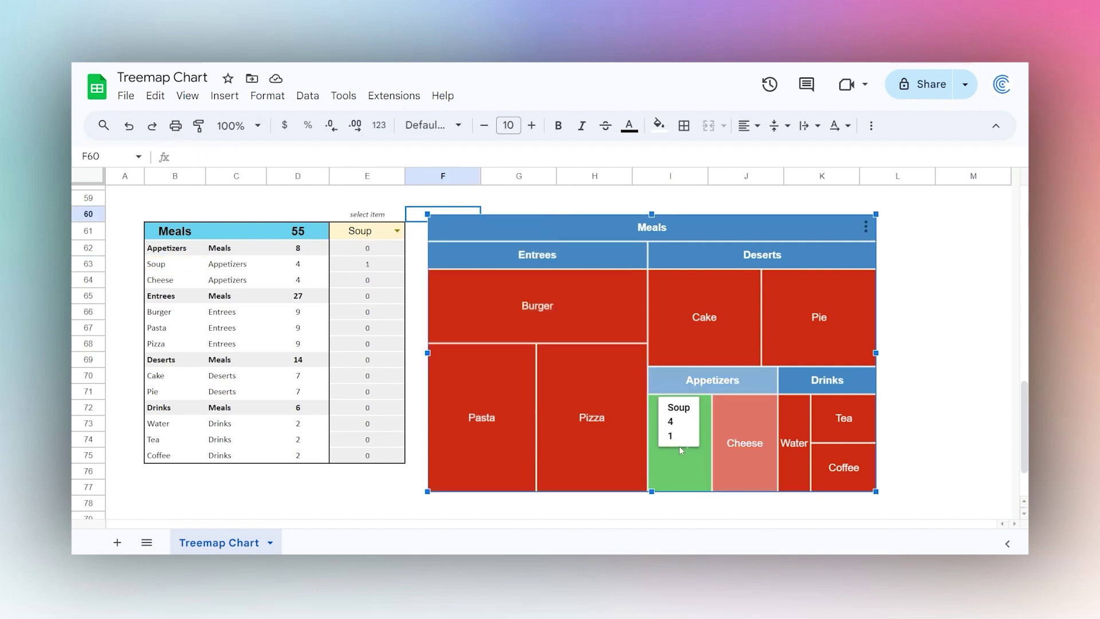
{"action": "left_click", "coordinate": [397, 231]}
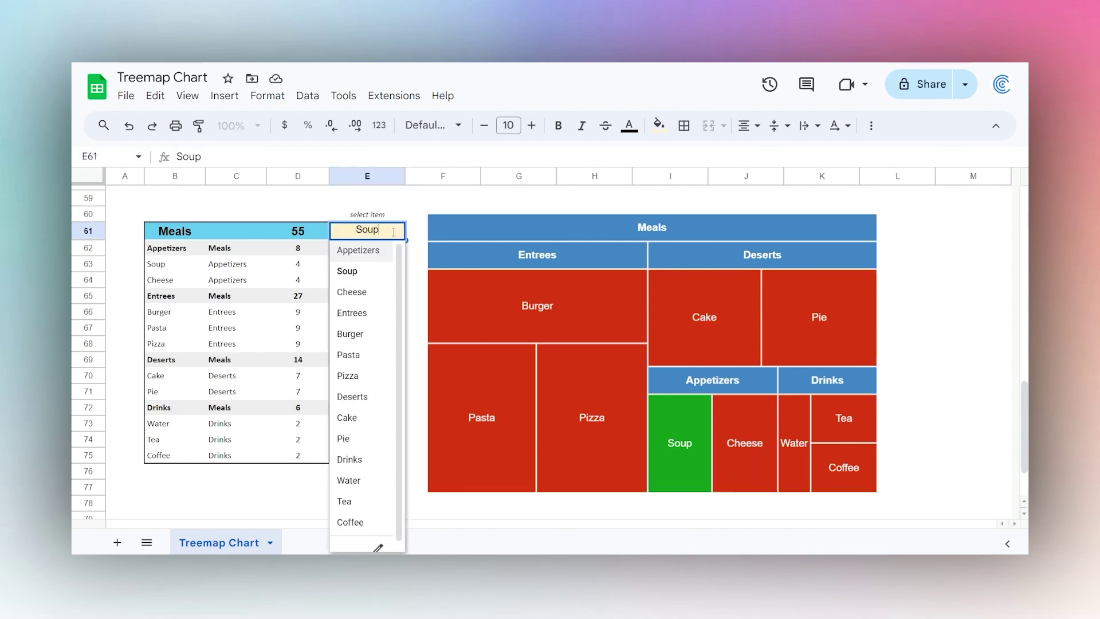
{"action": "left_click", "coordinate": [347, 375]}
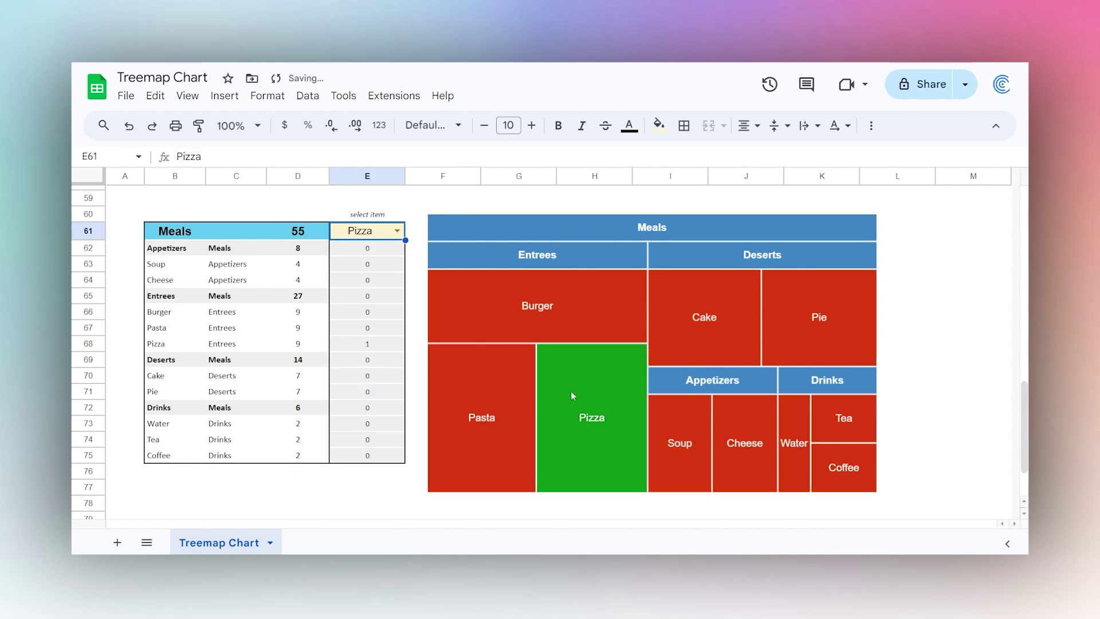
{"action": "left_click", "coordinate": [397, 230]}
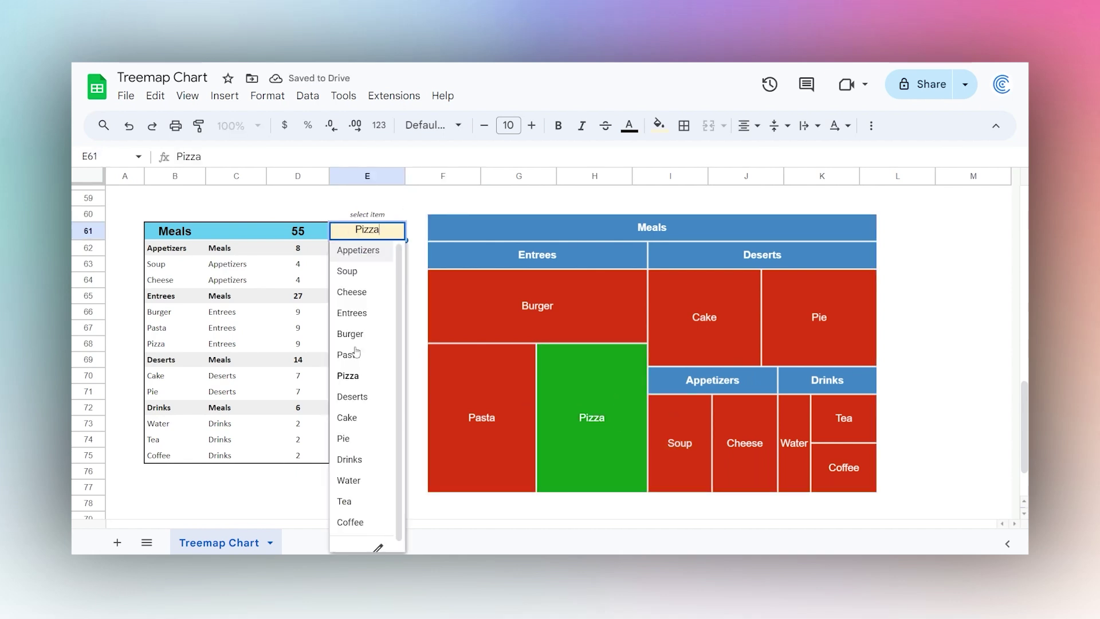
{"action": "left_click", "coordinate": [339, 483]}
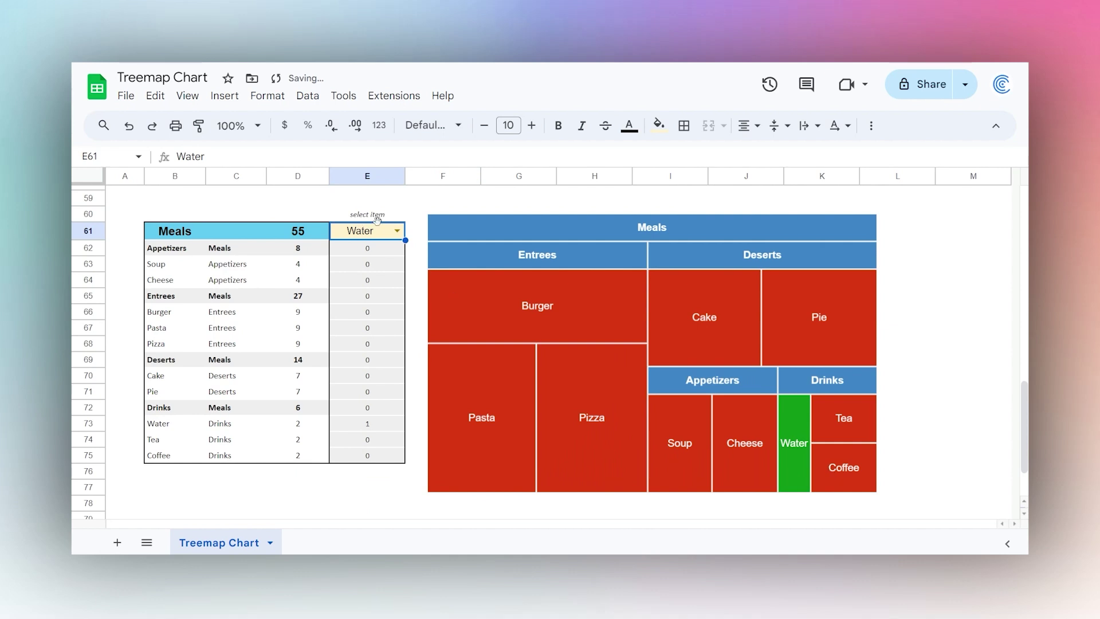
{"action": "left_click", "coordinate": [397, 231]}
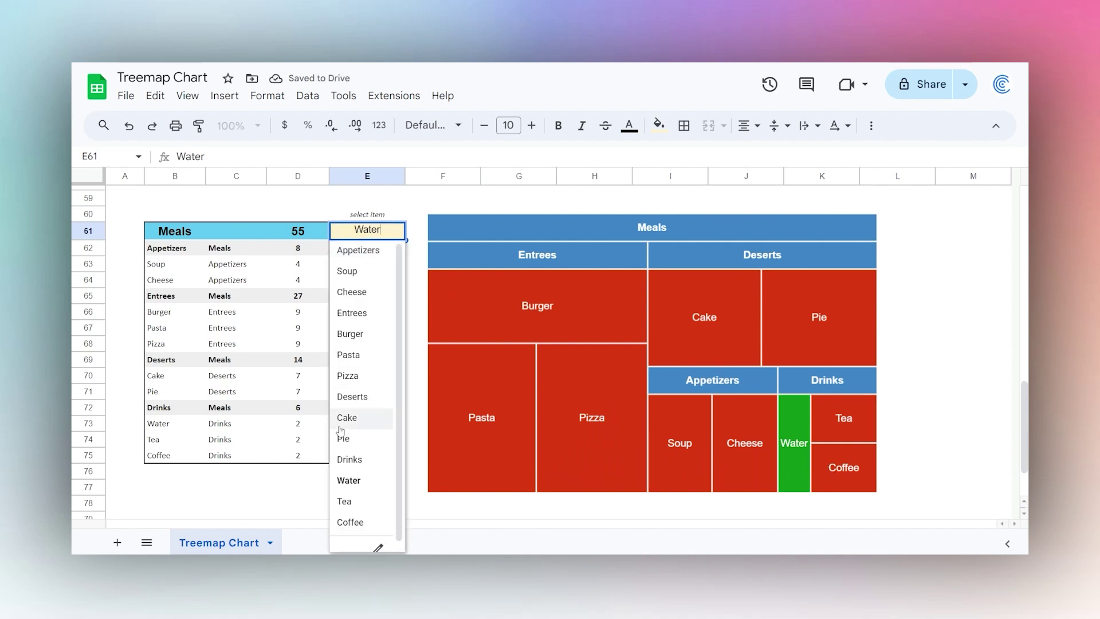
{"action": "left_click", "coordinate": [344, 462]}
{"action": "left_click", "coordinate": [397, 230]}
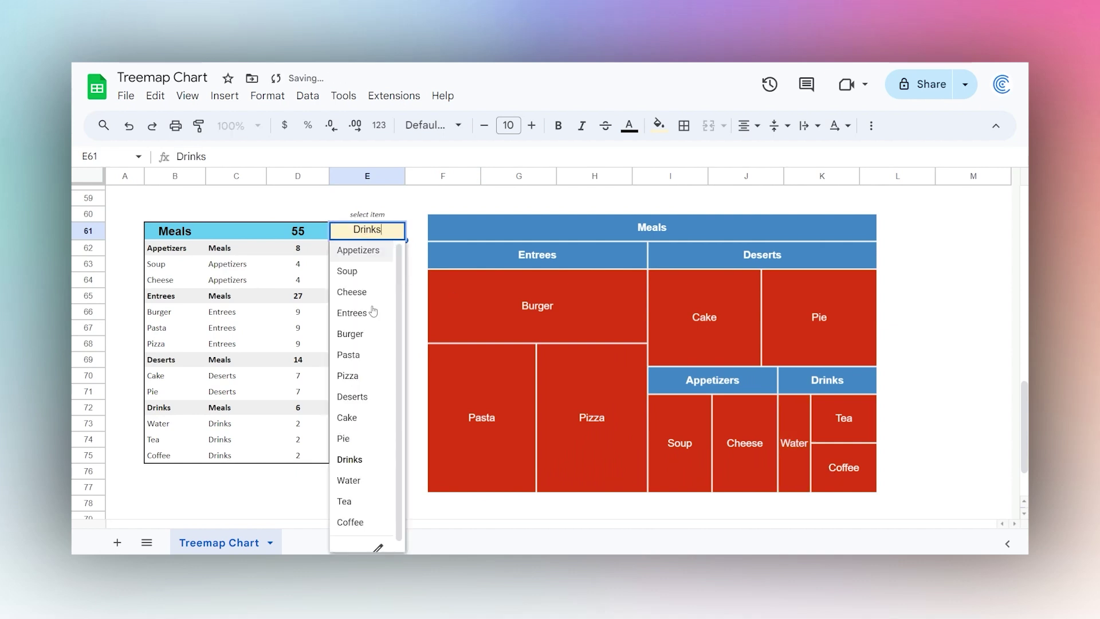
{"action": "left_click", "coordinate": [358, 332]}
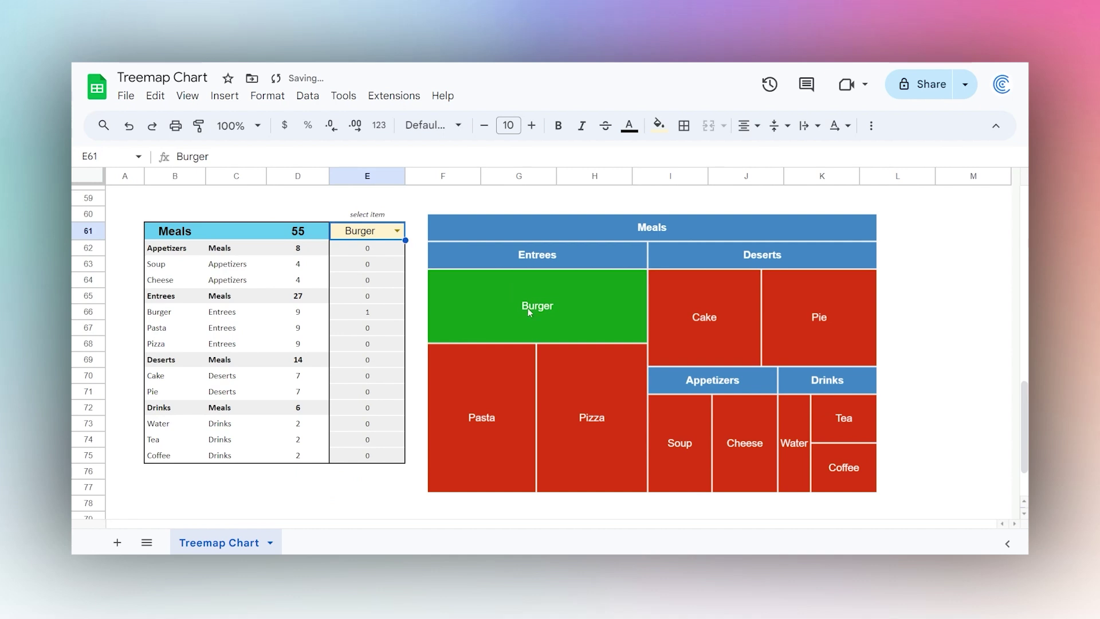
{"action": "left_click", "coordinate": [421, 217]}
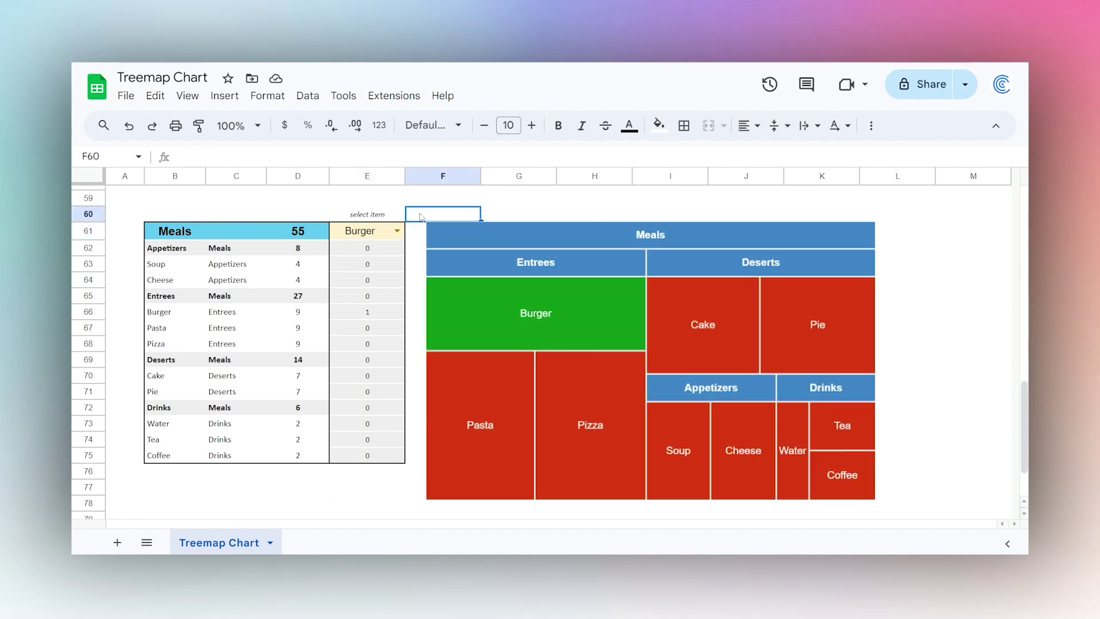
Step: Launch the Coefficient: Salesforce, HubSpot Data Connector add-on from Extensions
{"action": "left_click", "coordinate": [395, 96]}
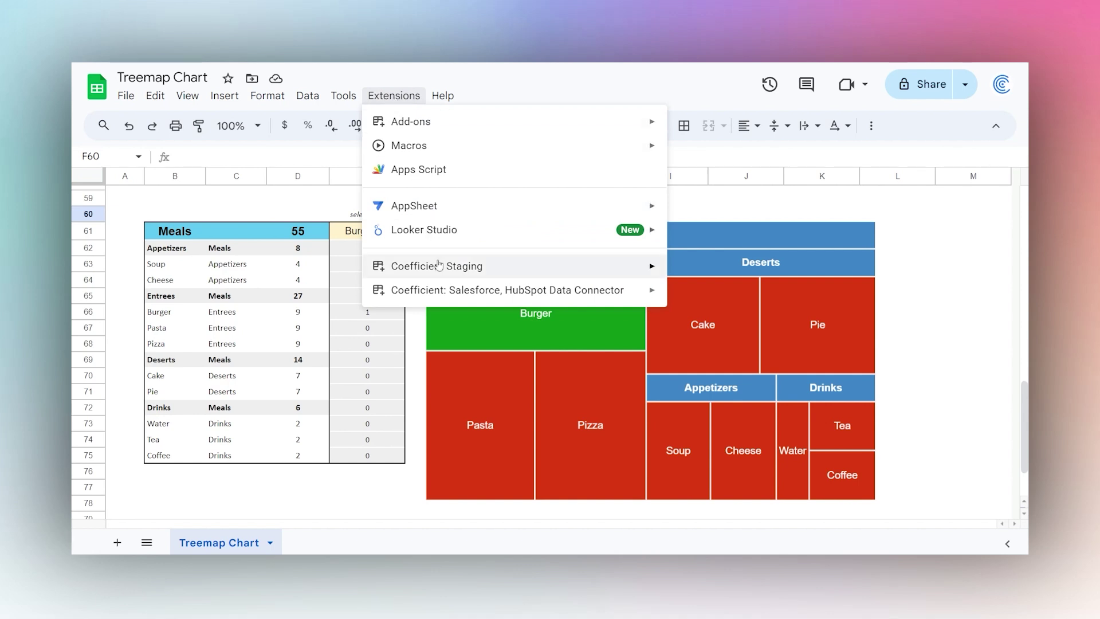
{"action": "mouse_move", "coordinate": [438, 293]}
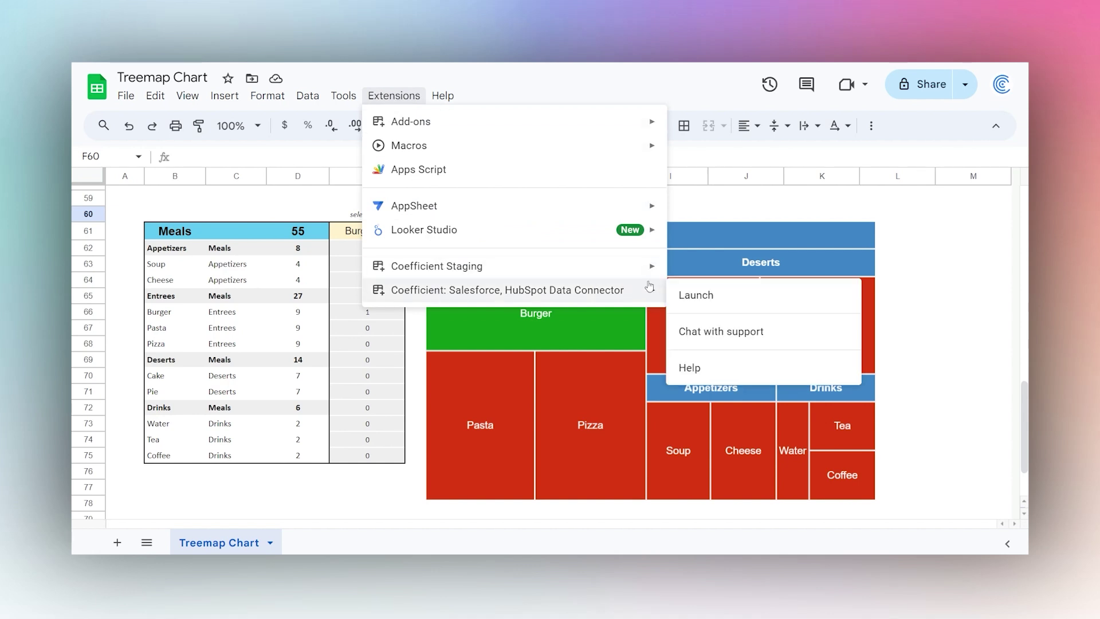
{"action": "left_click", "coordinate": [676, 296]}
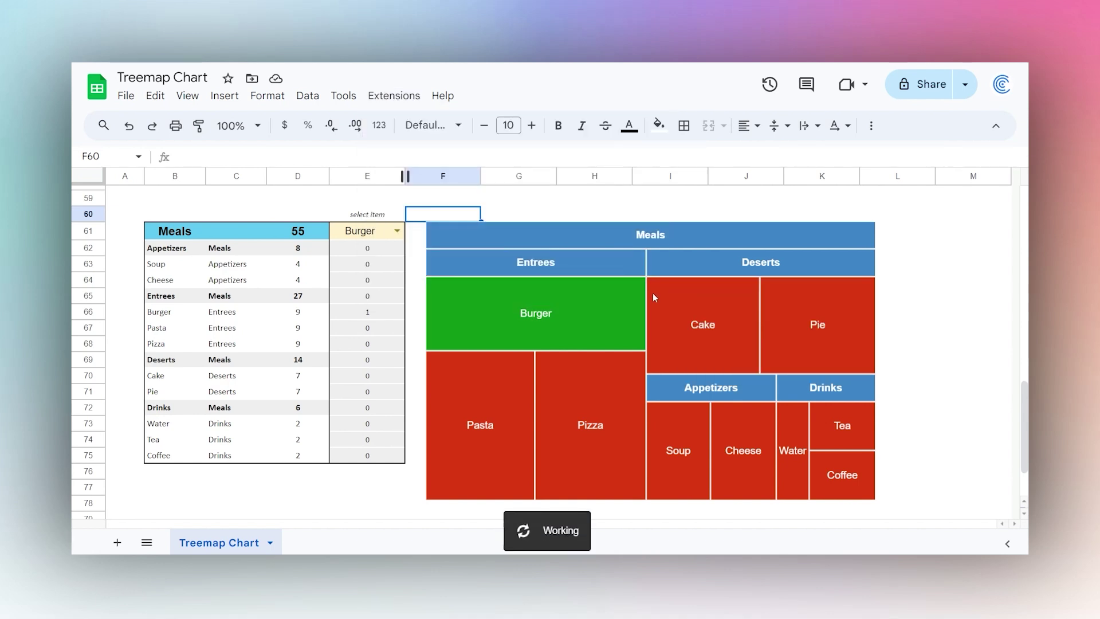